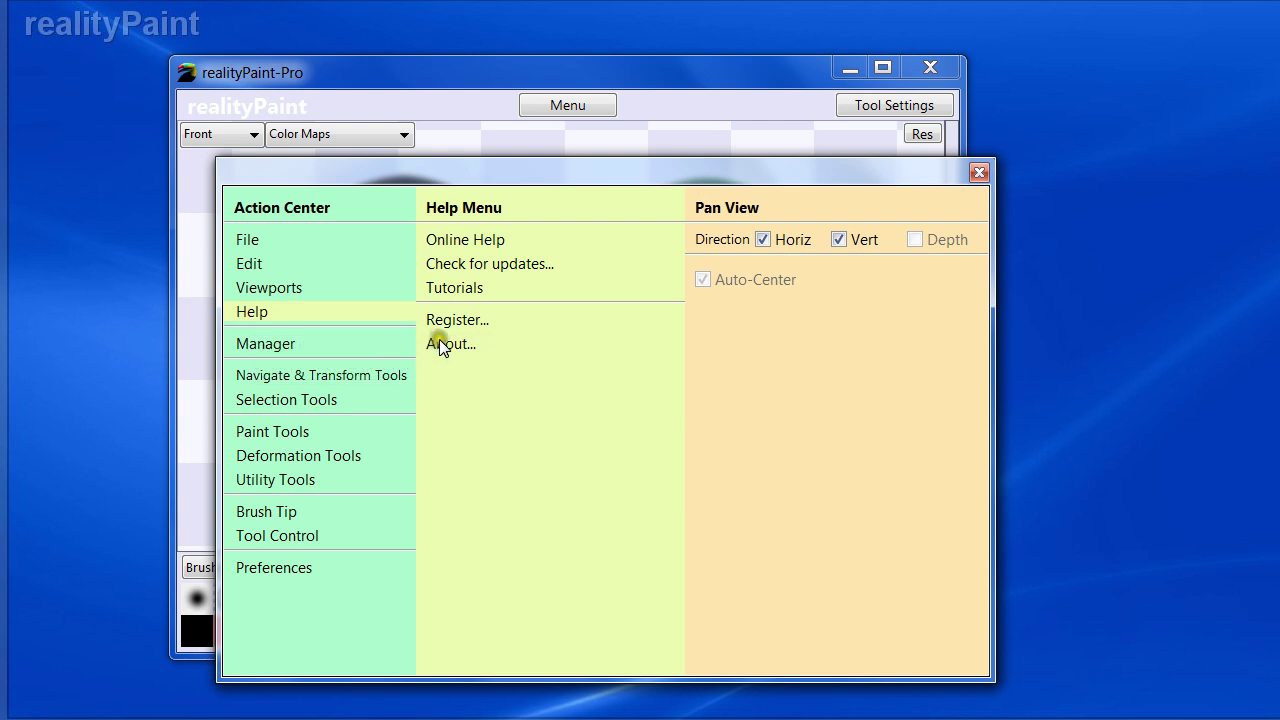
Step: View the program's version information and read the description of the update check
{"action": "left_click", "coordinate": [436, 346]}
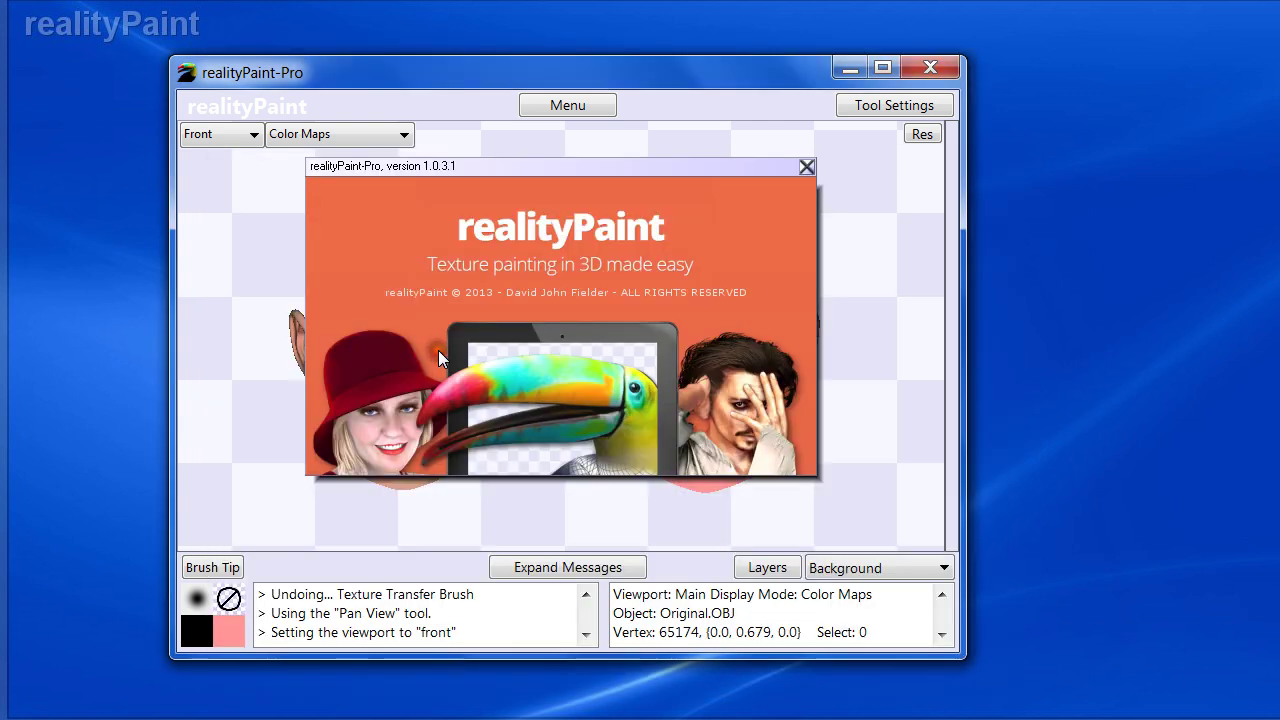
{"action": "left_click", "coordinate": [423, 169]}
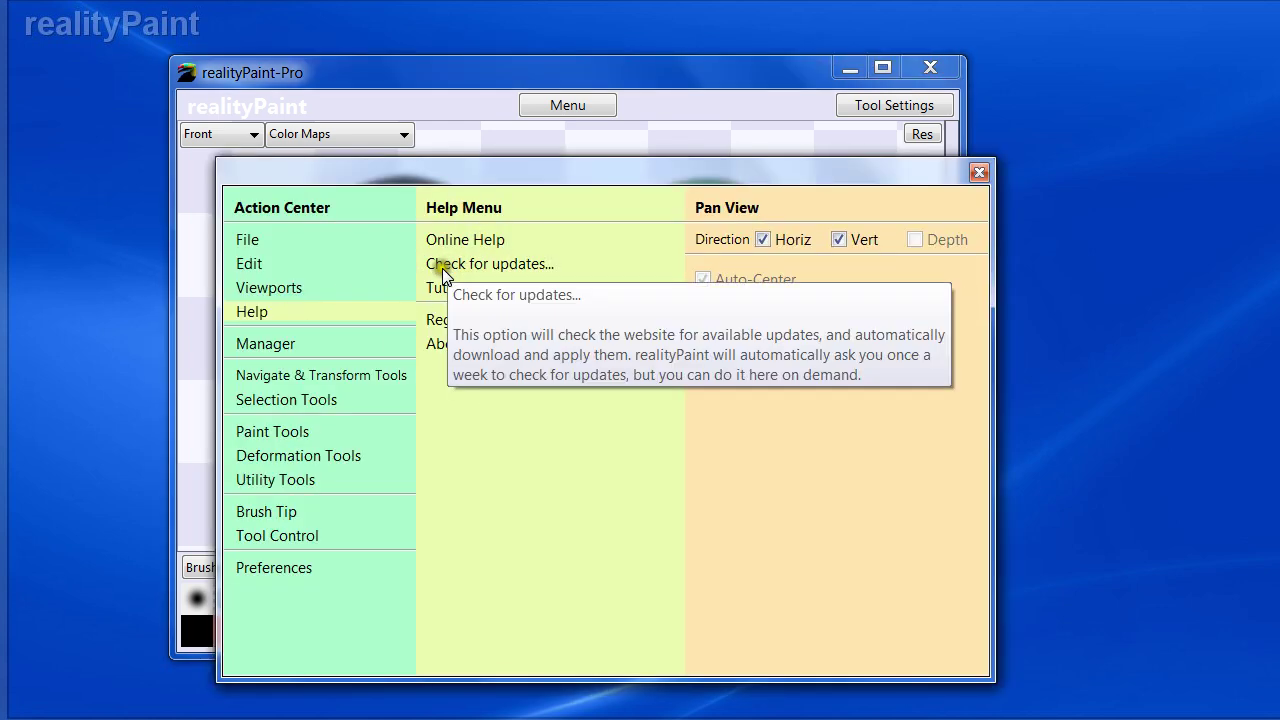
{"action": "mouse_move", "coordinate": [468, 270]}
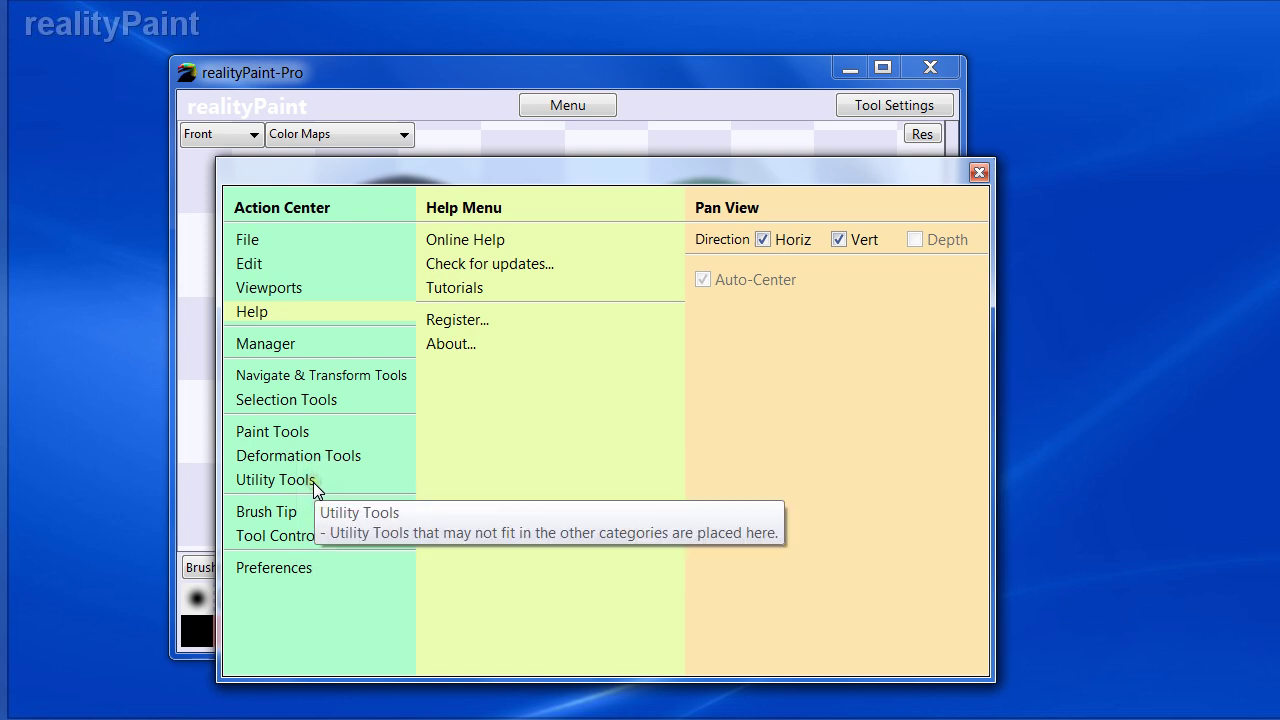
Step: Review the list of available paint tools
{"action": "left_click", "coordinate": [300, 431]}
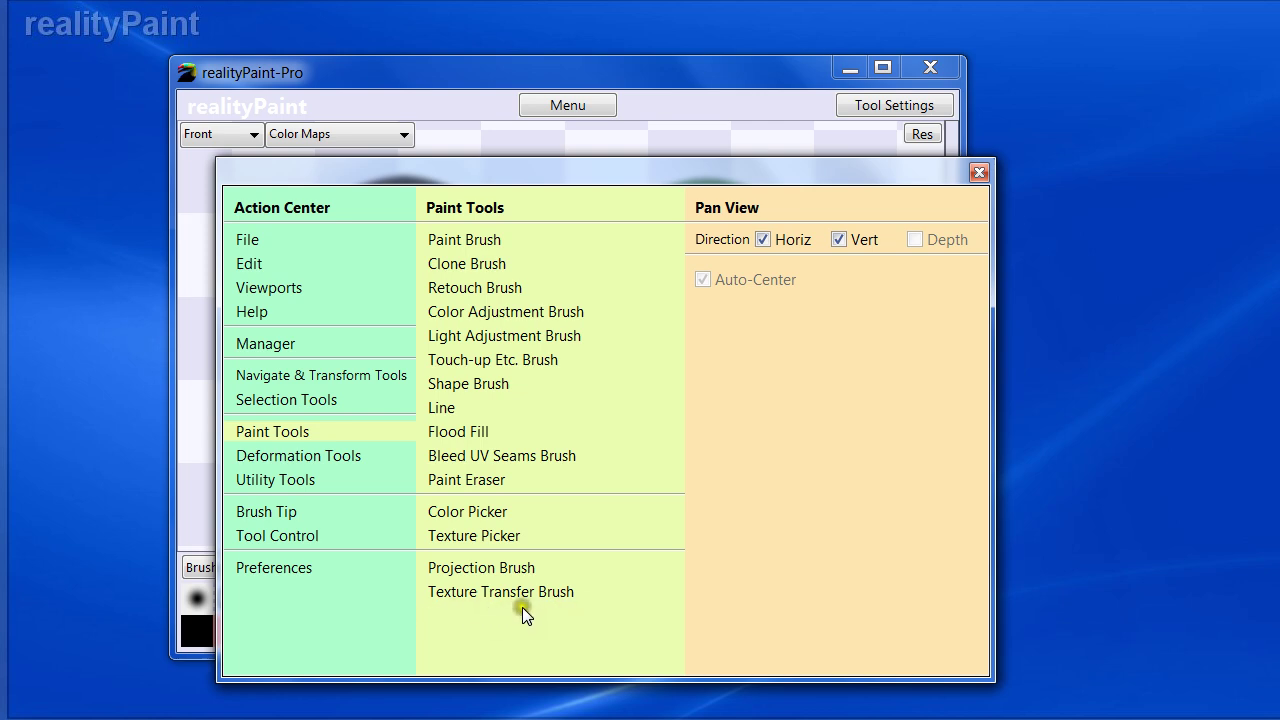
{"action": "key", "text": "Escape"}
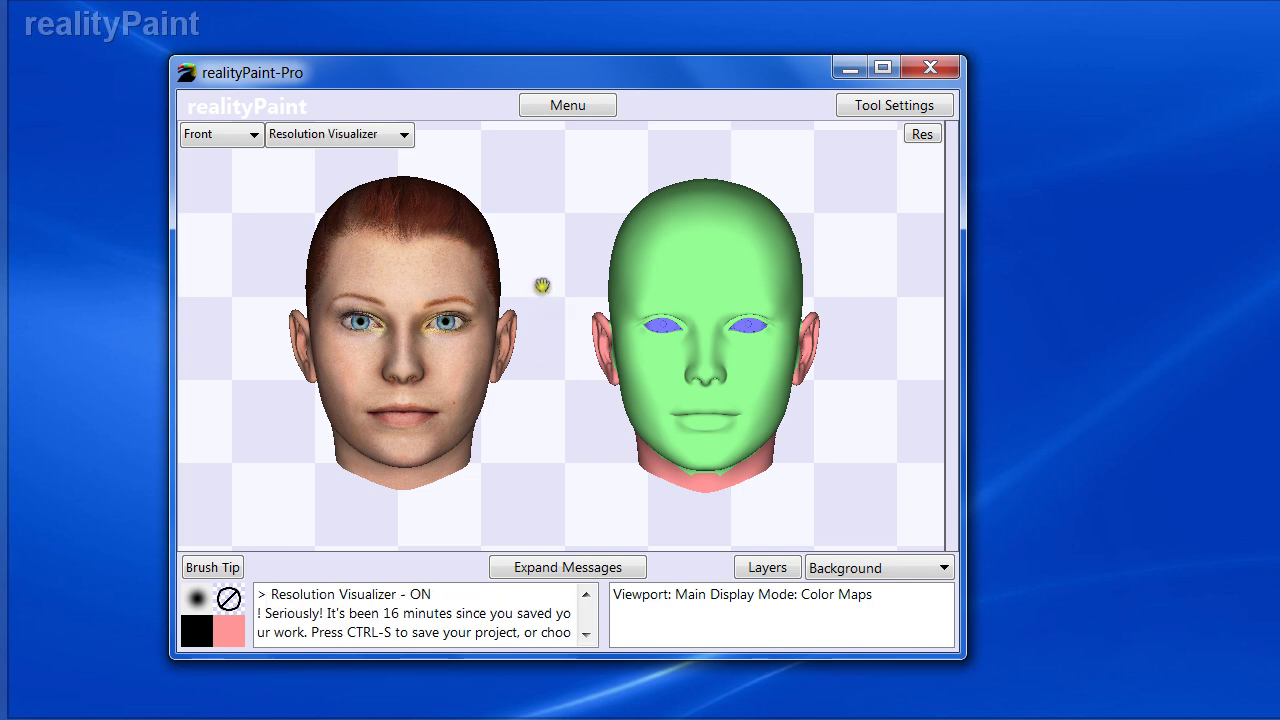
Step: Compare the UV layouts of both heads with the Resolution Visualizer, from the front and at an angle
{"action": "key", "text": "r"}
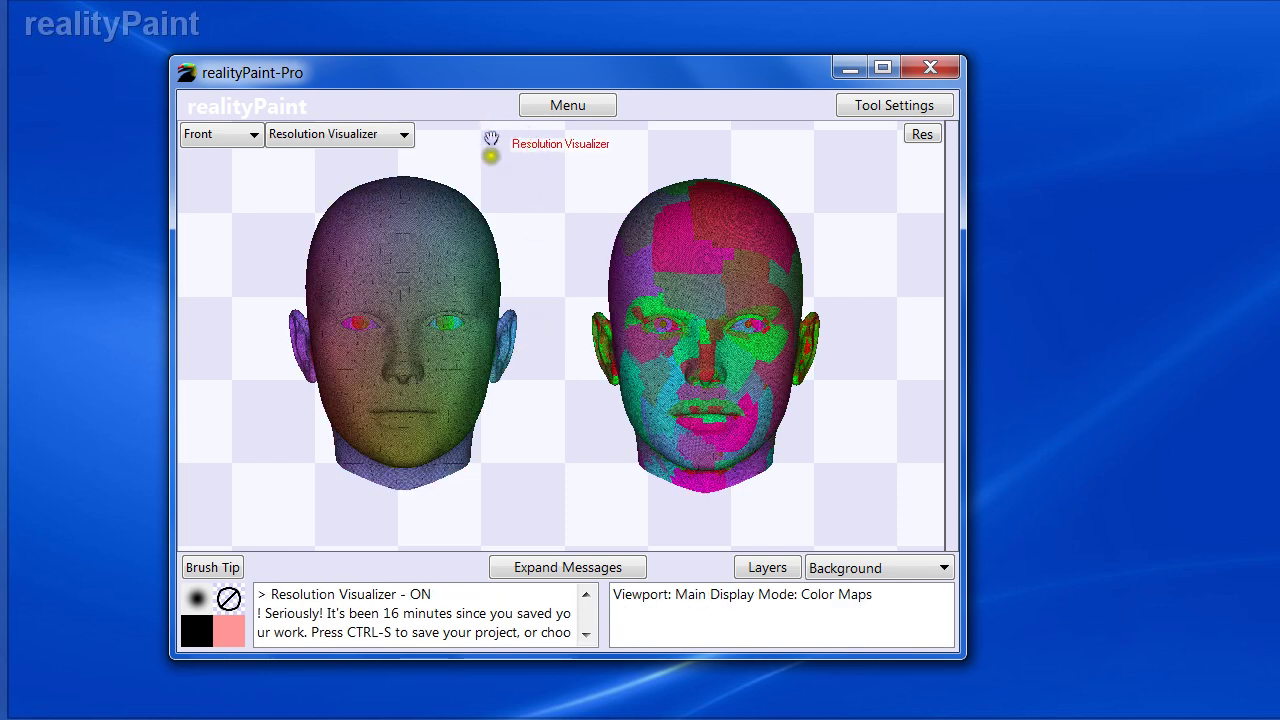
{"action": "key", "text": "r"}
{"action": "key", "text": "r"}
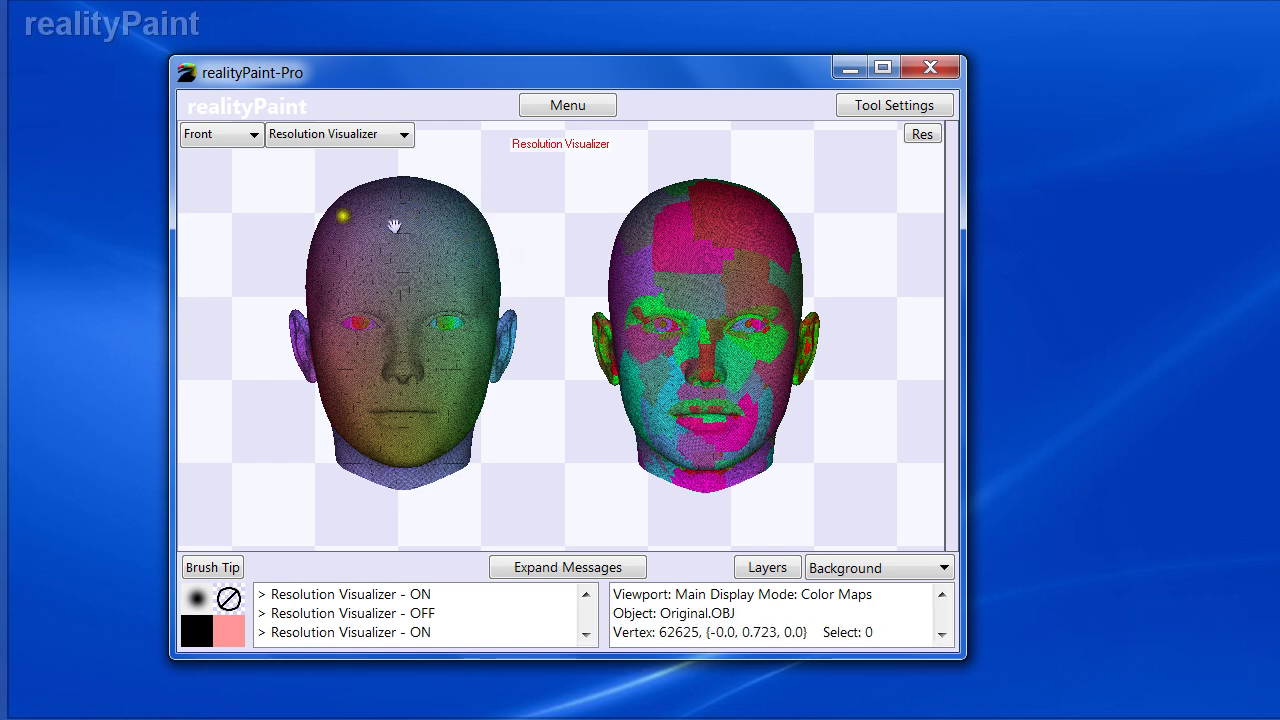
{"action": "key", "text": "r"}
{"action": "left_click_drag", "start_coordinate": [466, 311], "coordinate": [380, 354]}
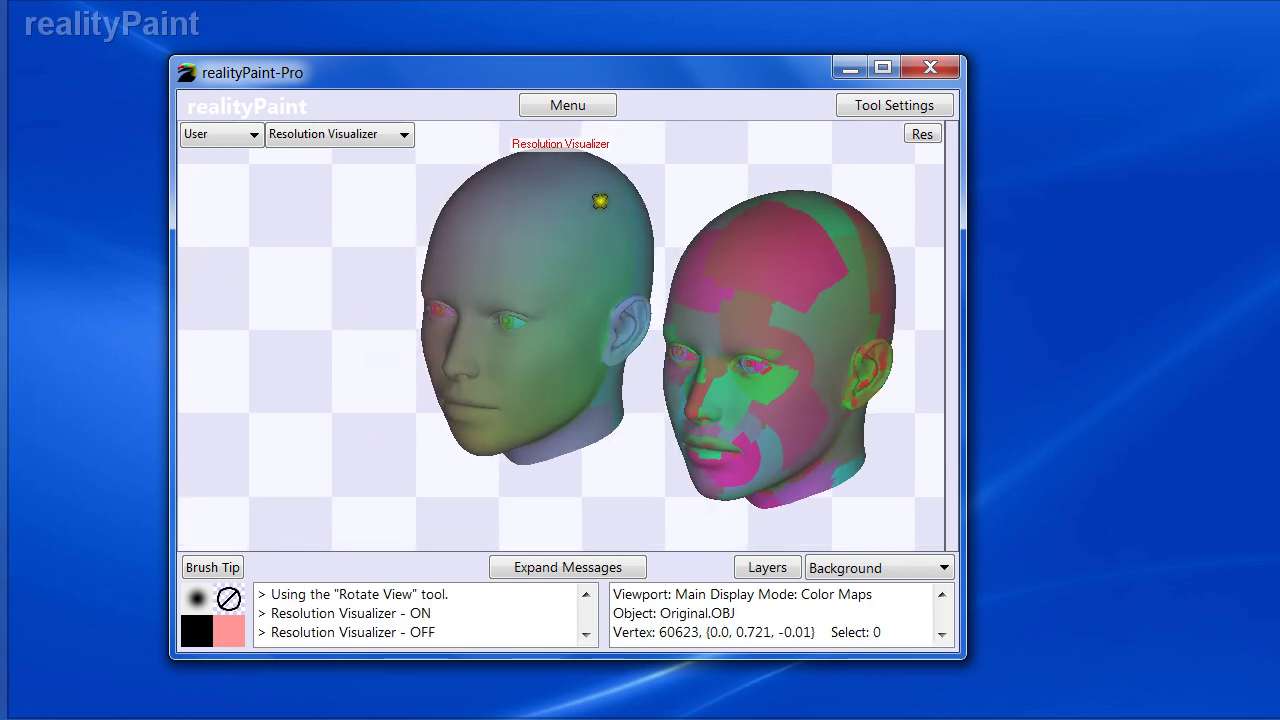
{"action": "key", "text": "f"}
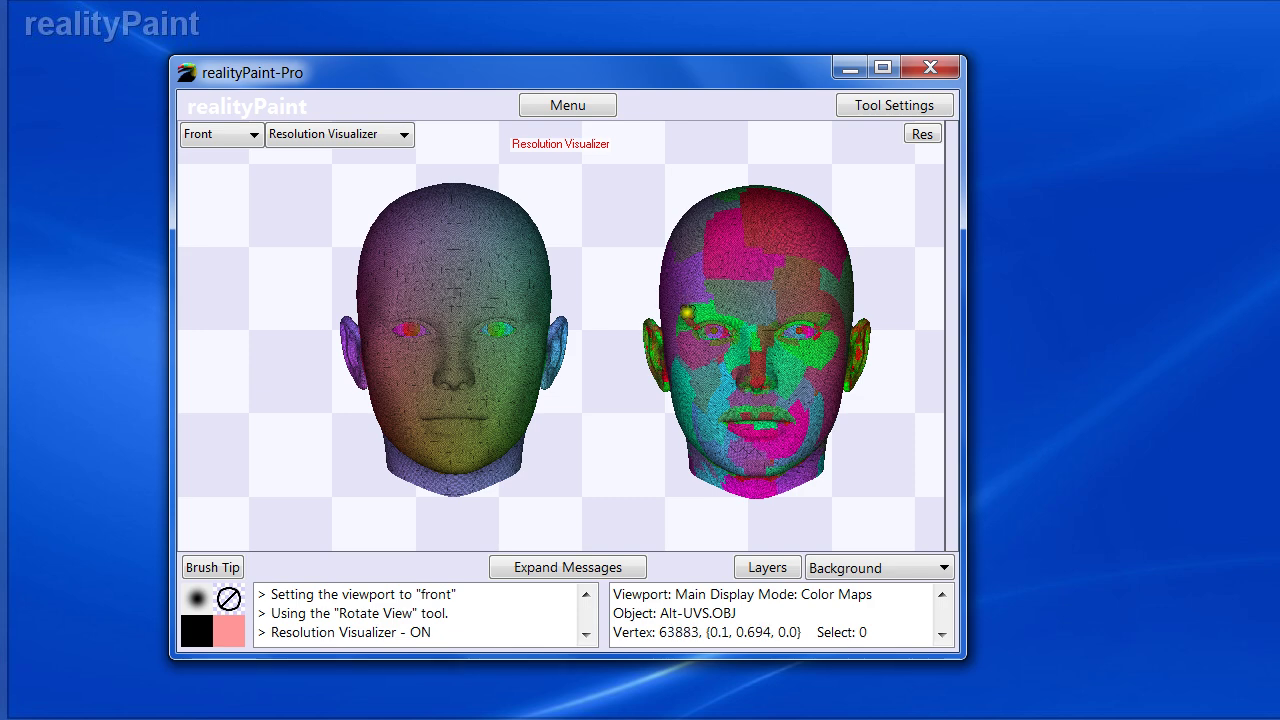
Step: Open the Paint Setup Wizard and examine its map size and Auto-UV mapping settings
{"action": "right_click", "coordinate": [626, 469]}
{"action": "mouse_move", "coordinate": [260, 442]}
{"action": "left_click", "coordinate": [275, 482]}
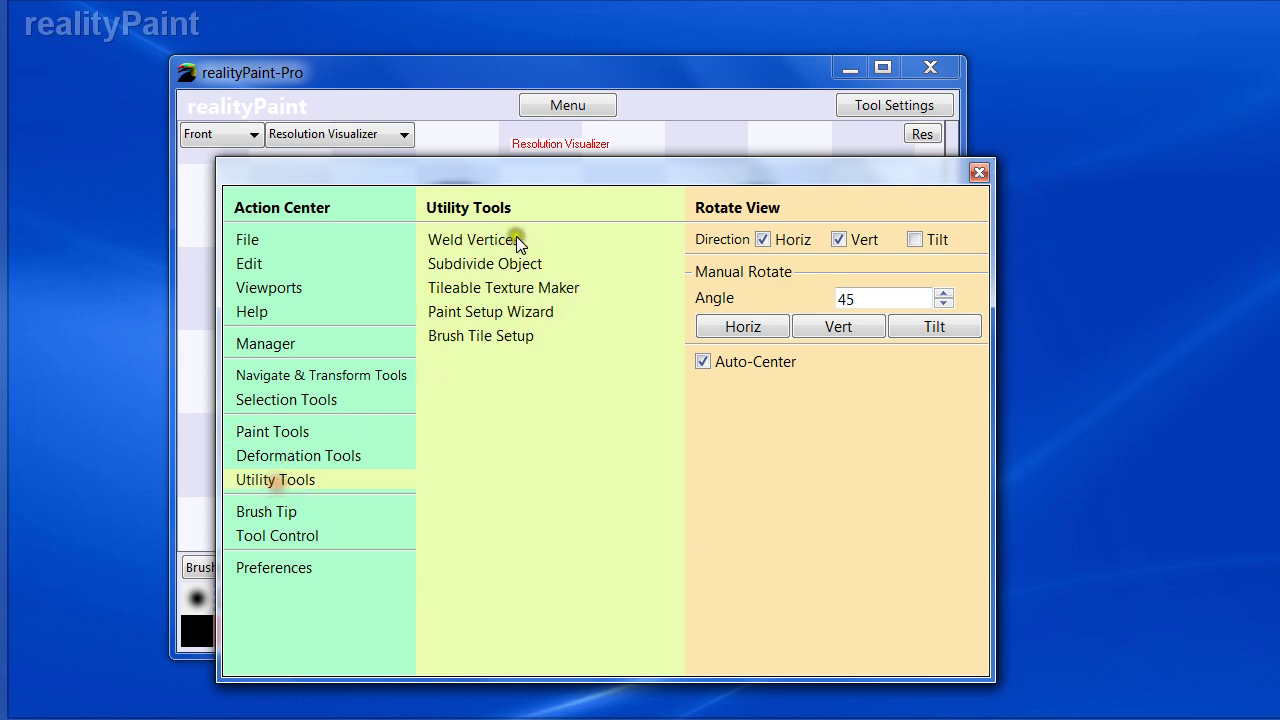
{"action": "left_click", "coordinate": [471, 313]}
{"action": "left_click", "coordinate": [830, 606]}
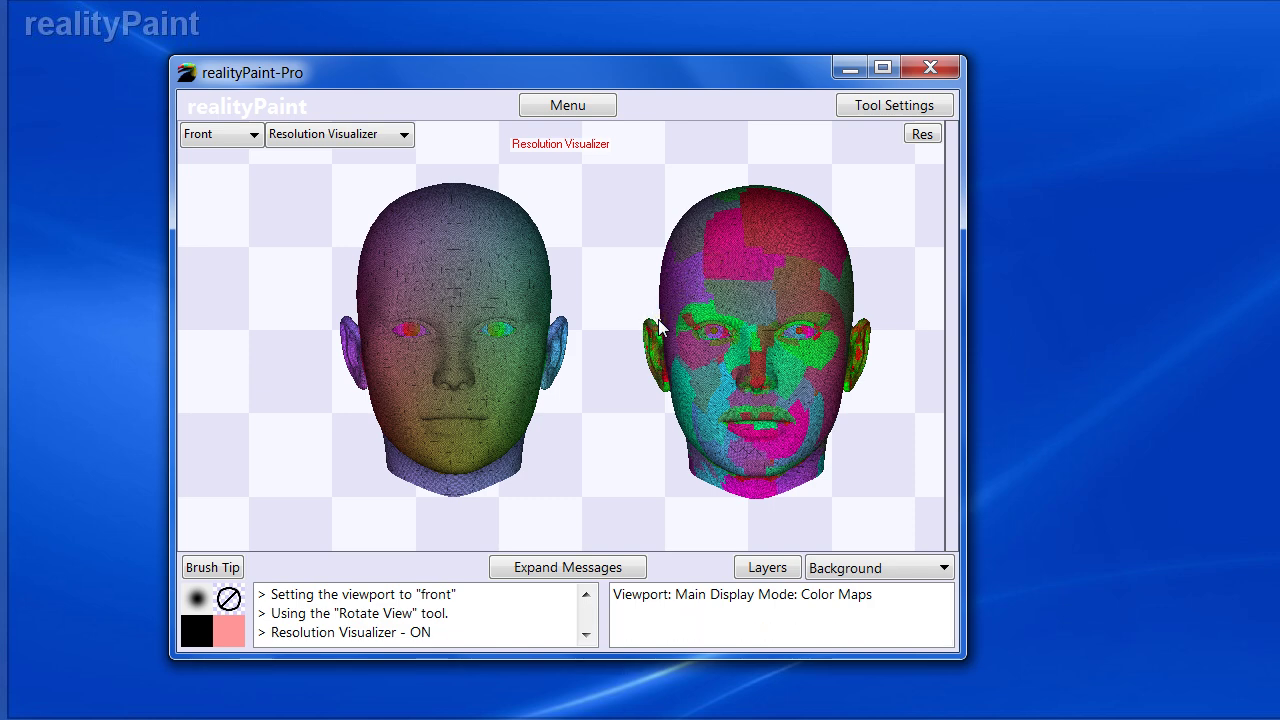
{"action": "right_click", "coordinate": [453, 297]}
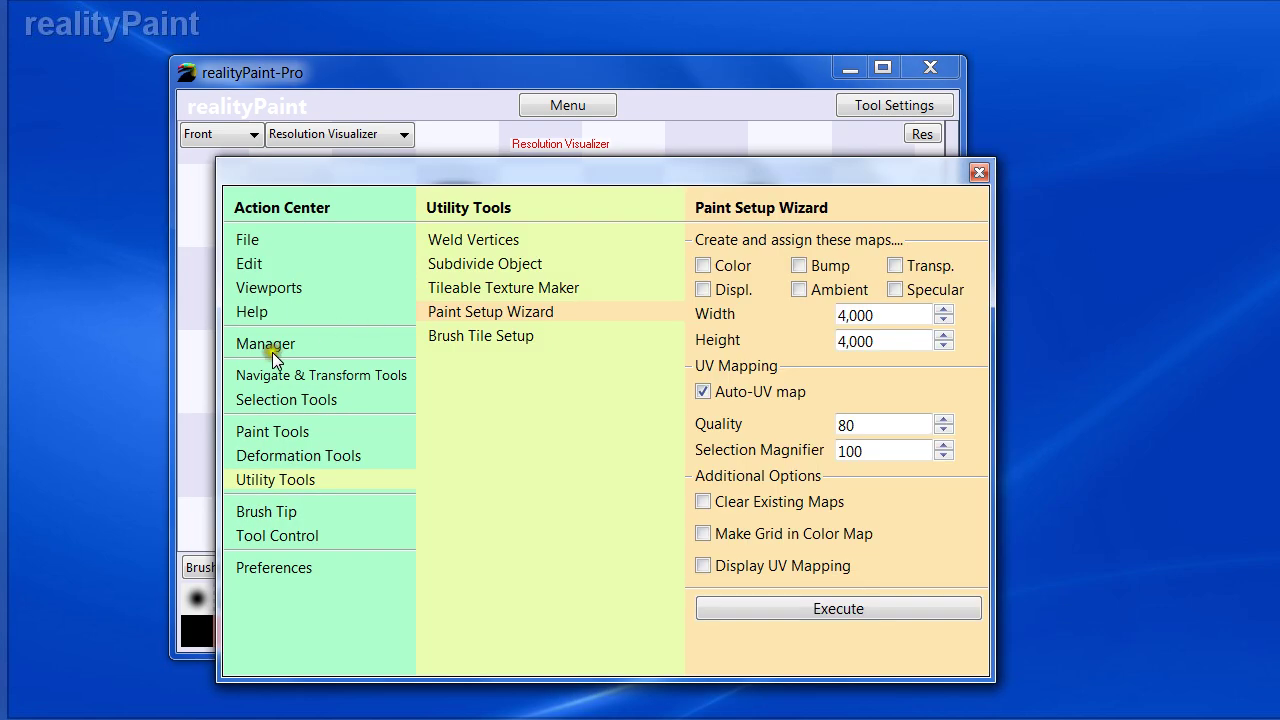
{"action": "key", "text": "Escape"}
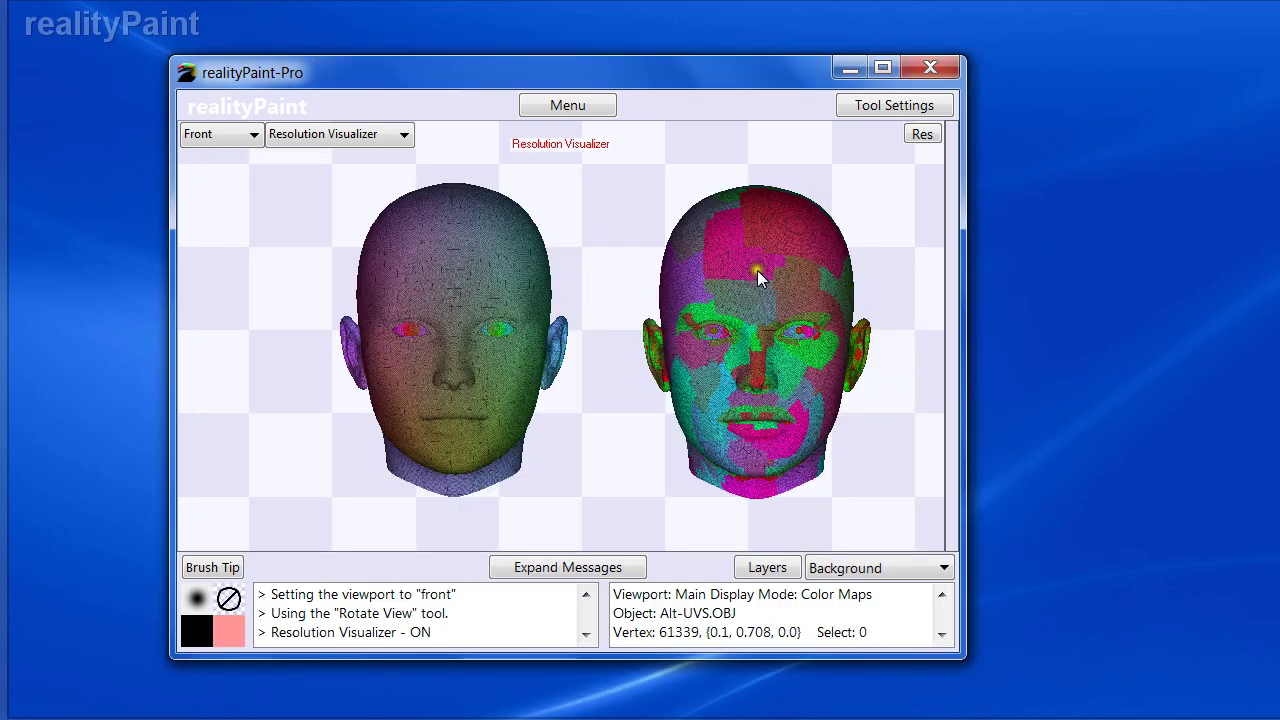
Step: Examine the original head's image maps in the Manager, including V4SmplEyeSurfcM.jpg, V4SmplFaceM_BKN.jpg and V4_Head_Hair.jpg
{"action": "right_click", "coordinate": [580, 343]}
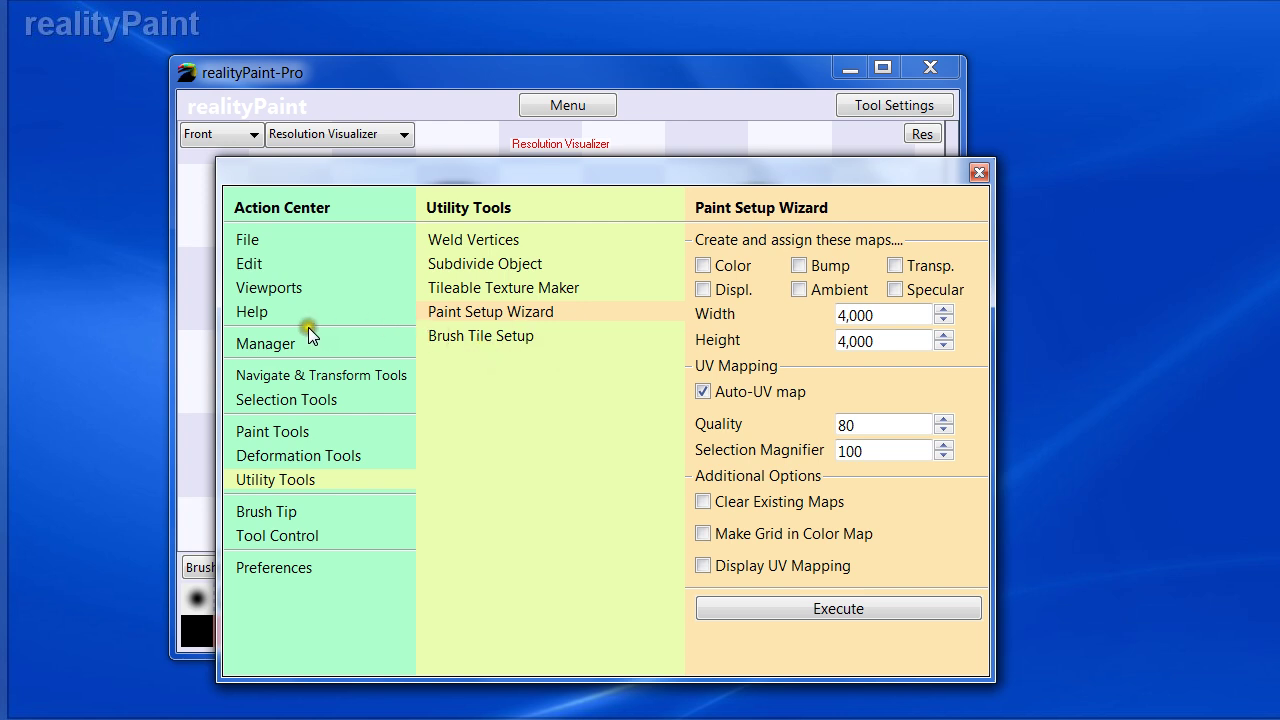
{"action": "left_click", "coordinate": [284, 345]}
{"action": "left_click_drag", "start_coordinate": [682, 430], "coordinate": [675, 349]}
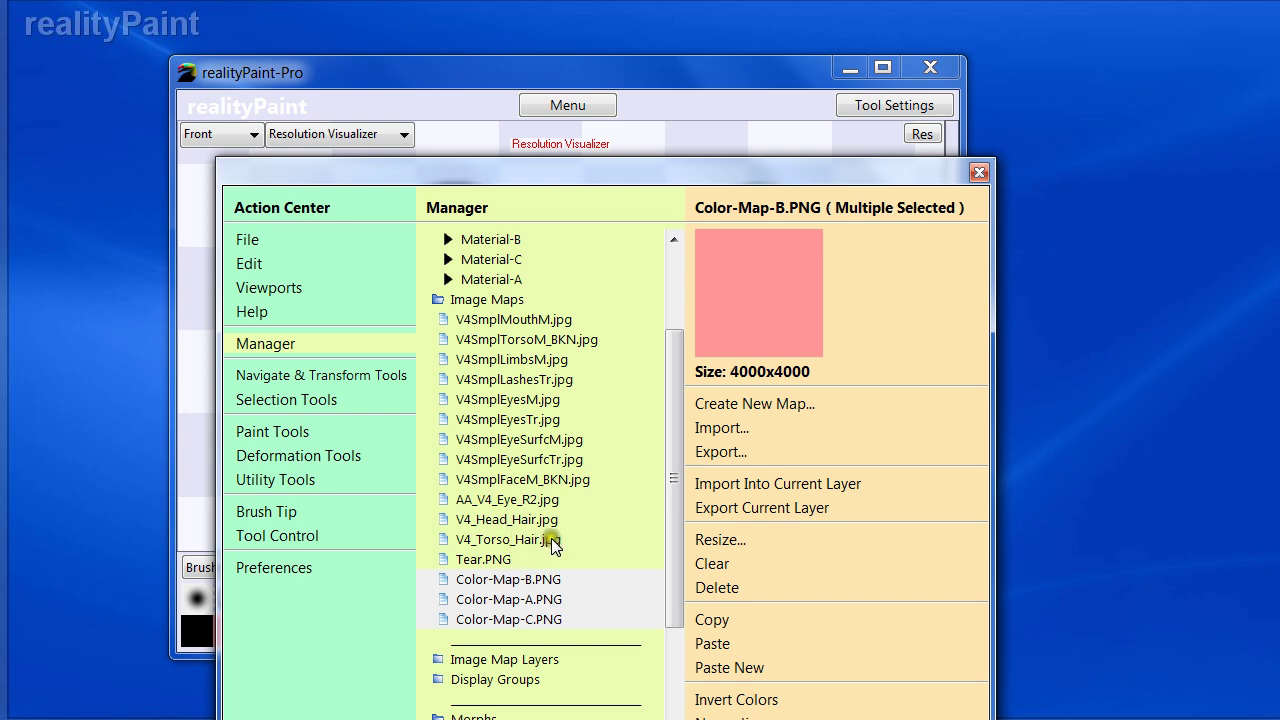
{"action": "left_click", "coordinate": [513, 400]}
{"action": "left_click", "coordinate": [519, 440]}
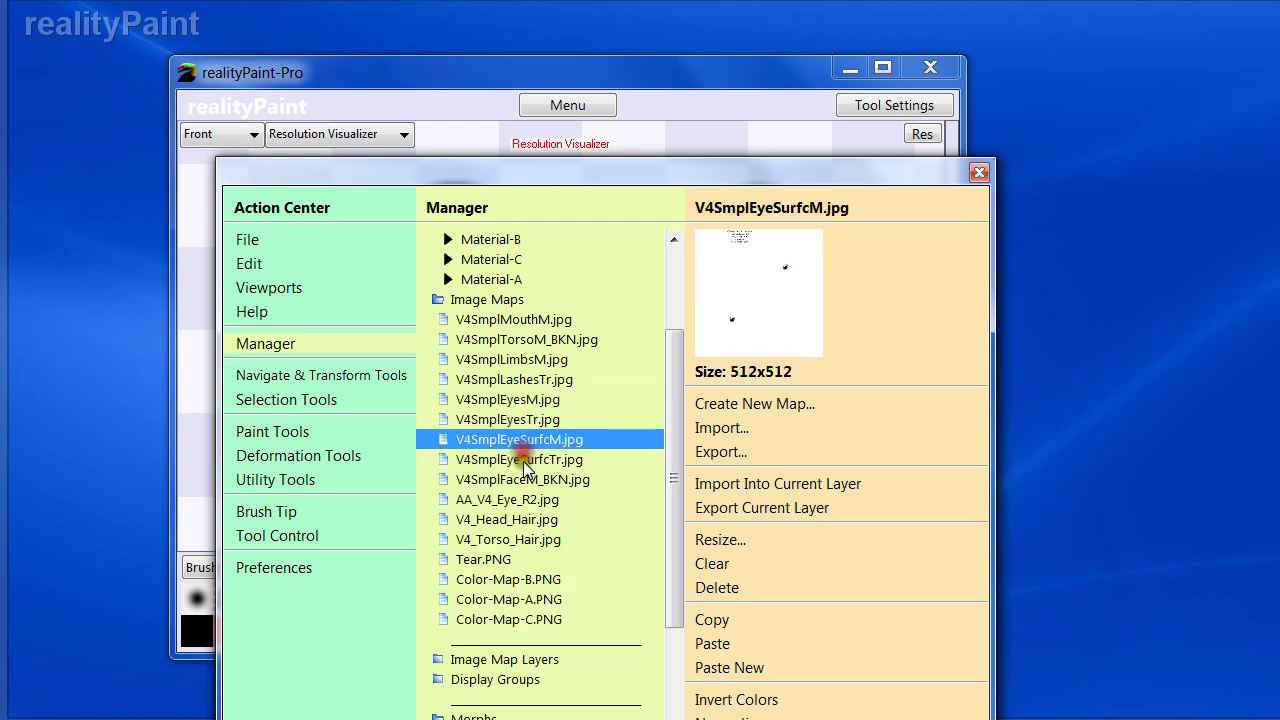
{"action": "left_click", "coordinate": [522, 460]}
{"action": "left_click", "coordinate": [524, 480]}
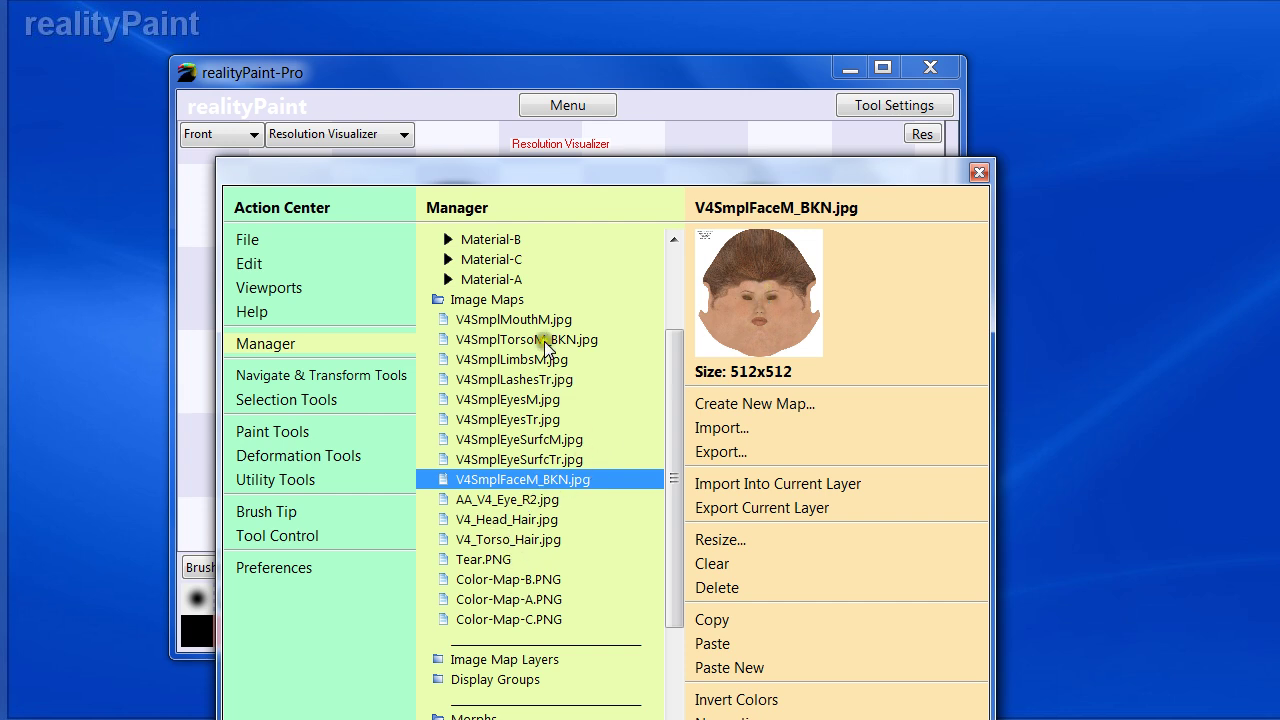
{"action": "left_click", "coordinate": [447, 499]}
{"action": "left_click", "coordinate": [445, 519]}
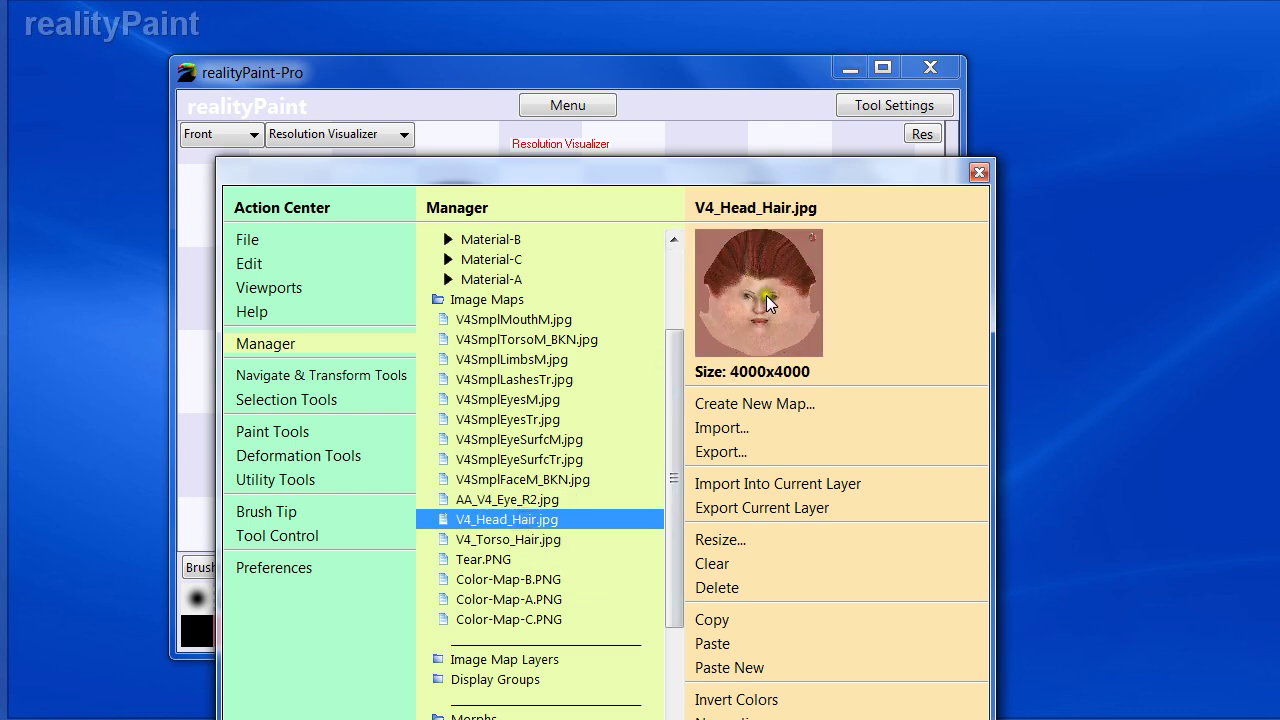
{"action": "key", "text": "Escape"}
Step: Compare the two heads' color maps with their Resolution Visualizer display, and inspect the color maps at an angle
{"action": "key", "text": "r"}
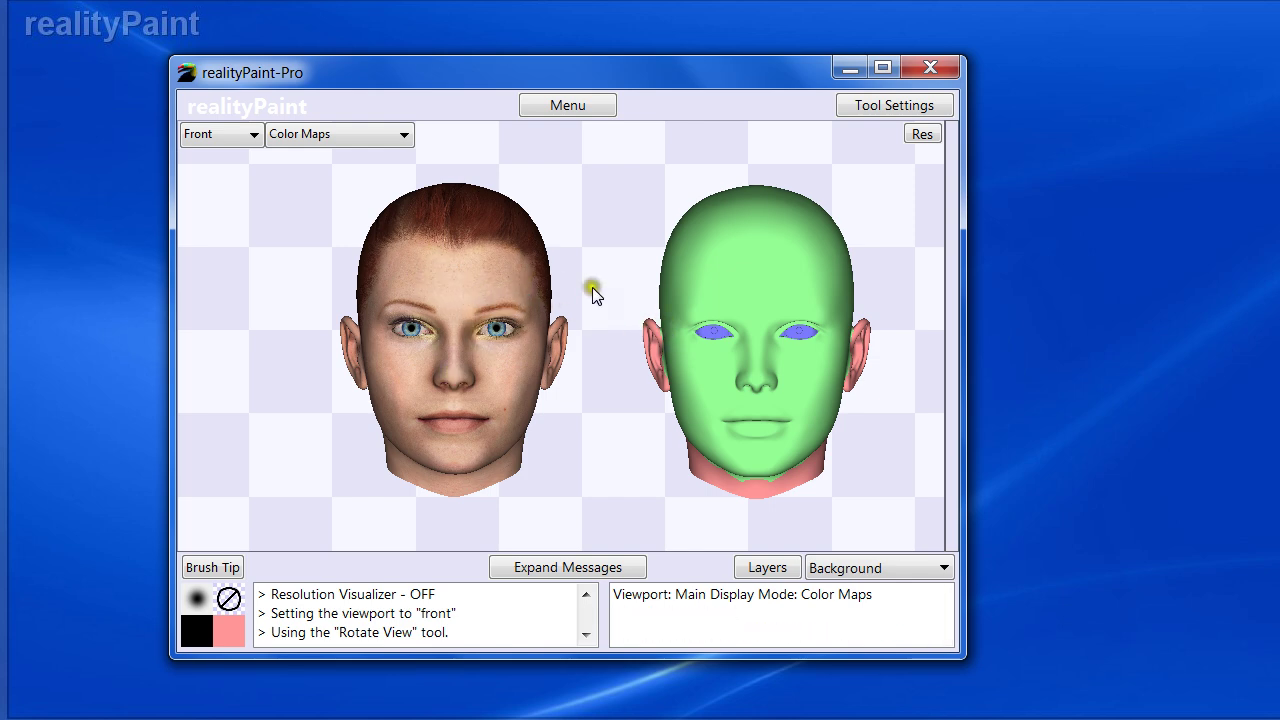
{"action": "key", "text": "space"}
{"action": "key", "text": "space"}
{"action": "key", "text": "r"}
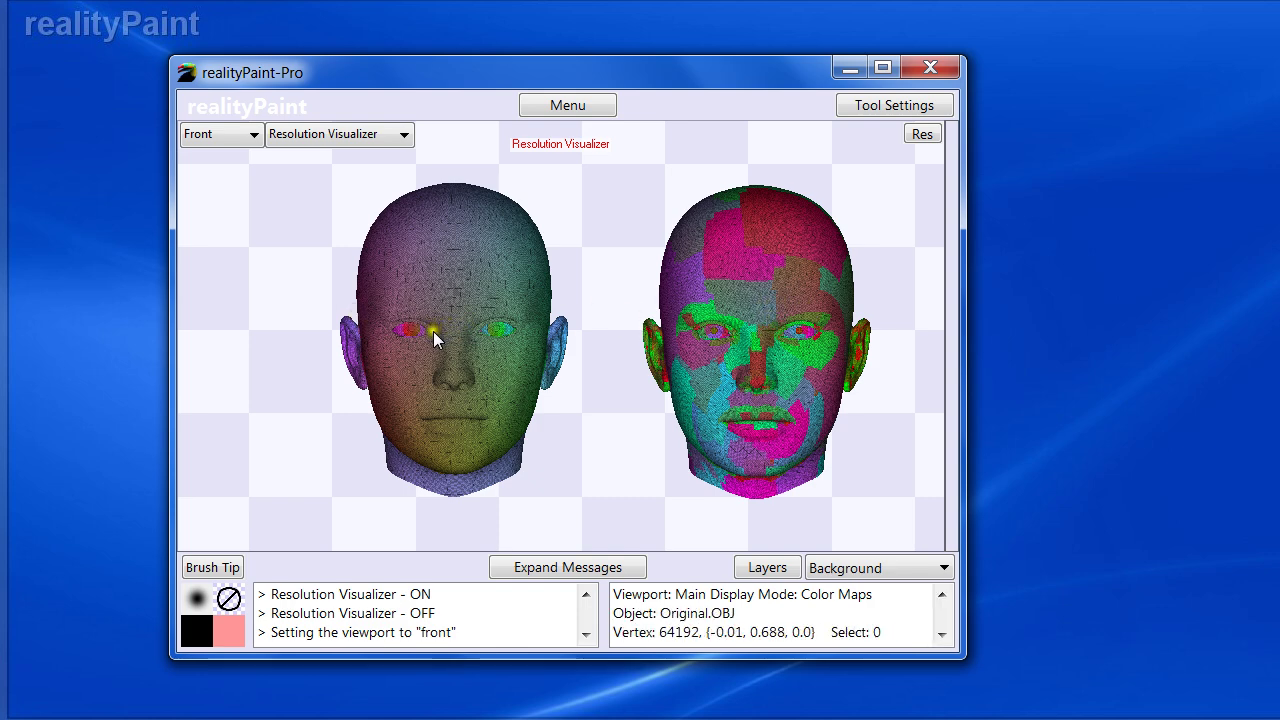
{"action": "key", "text": "r"}
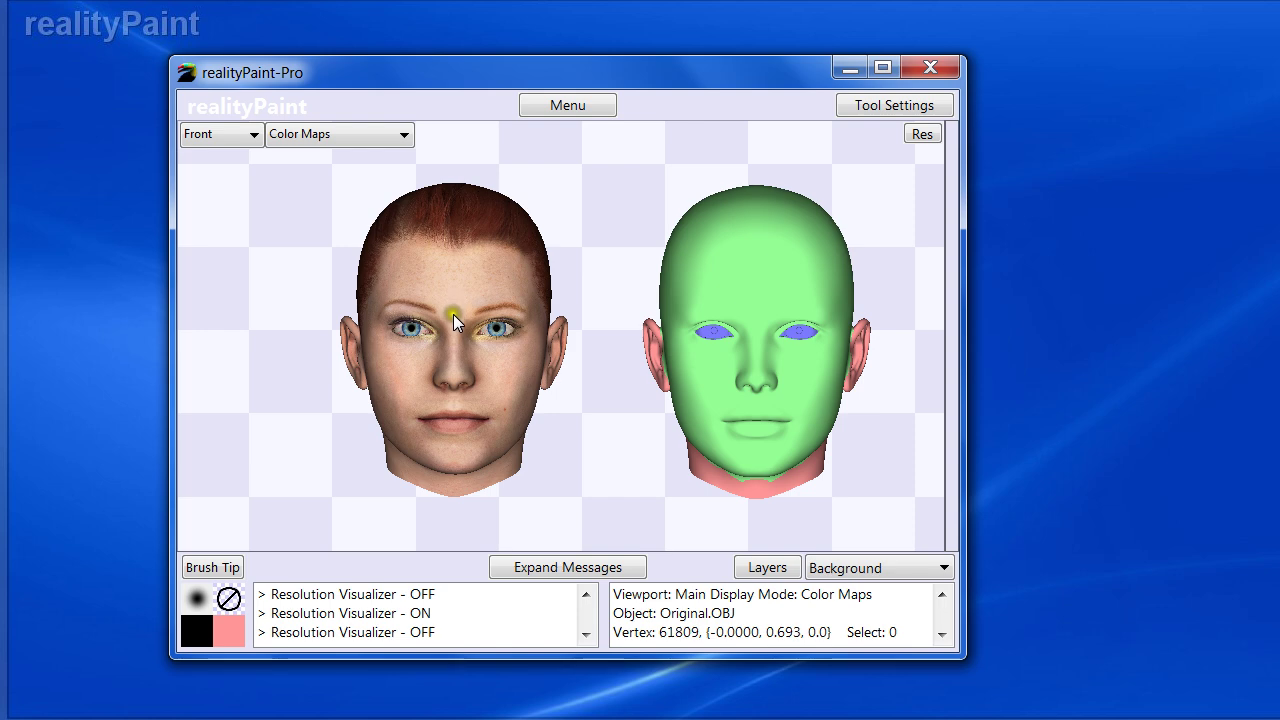
{"action": "left_click_drag", "start_coordinate": [469, 314], "coordinate": [385, 348], "text": "alt"}
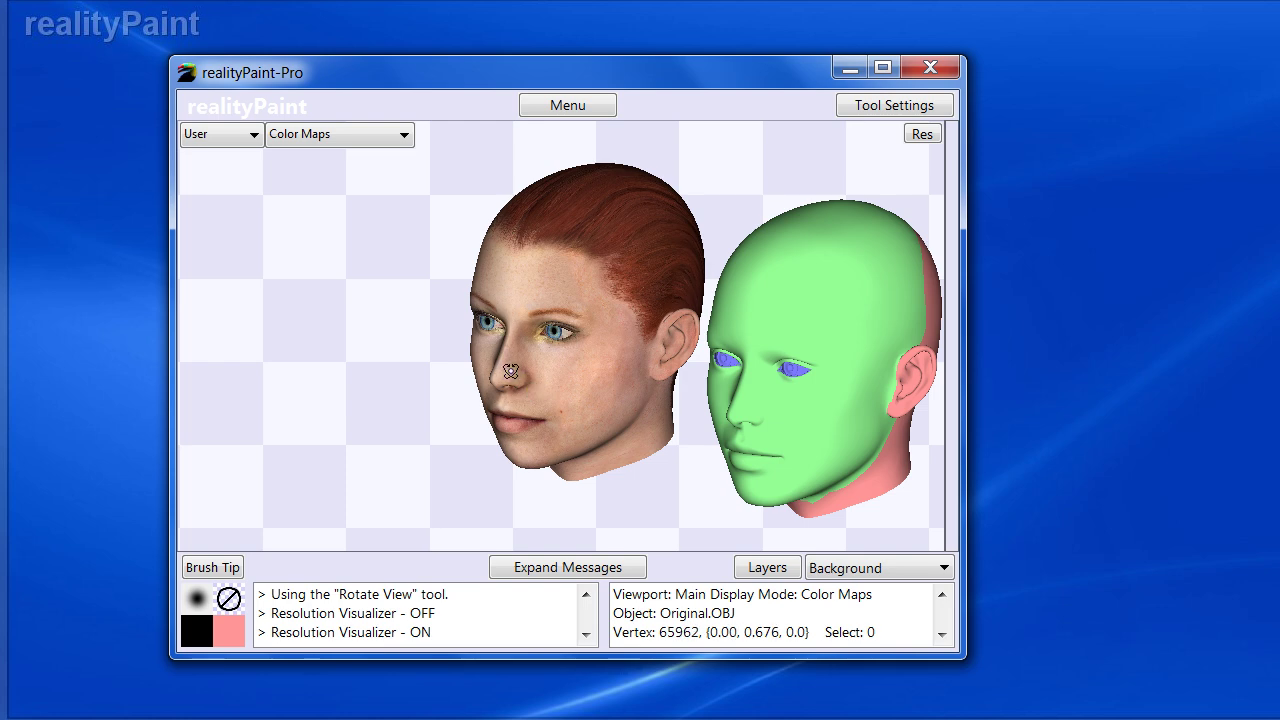
{"action": "key", "text": "f"}
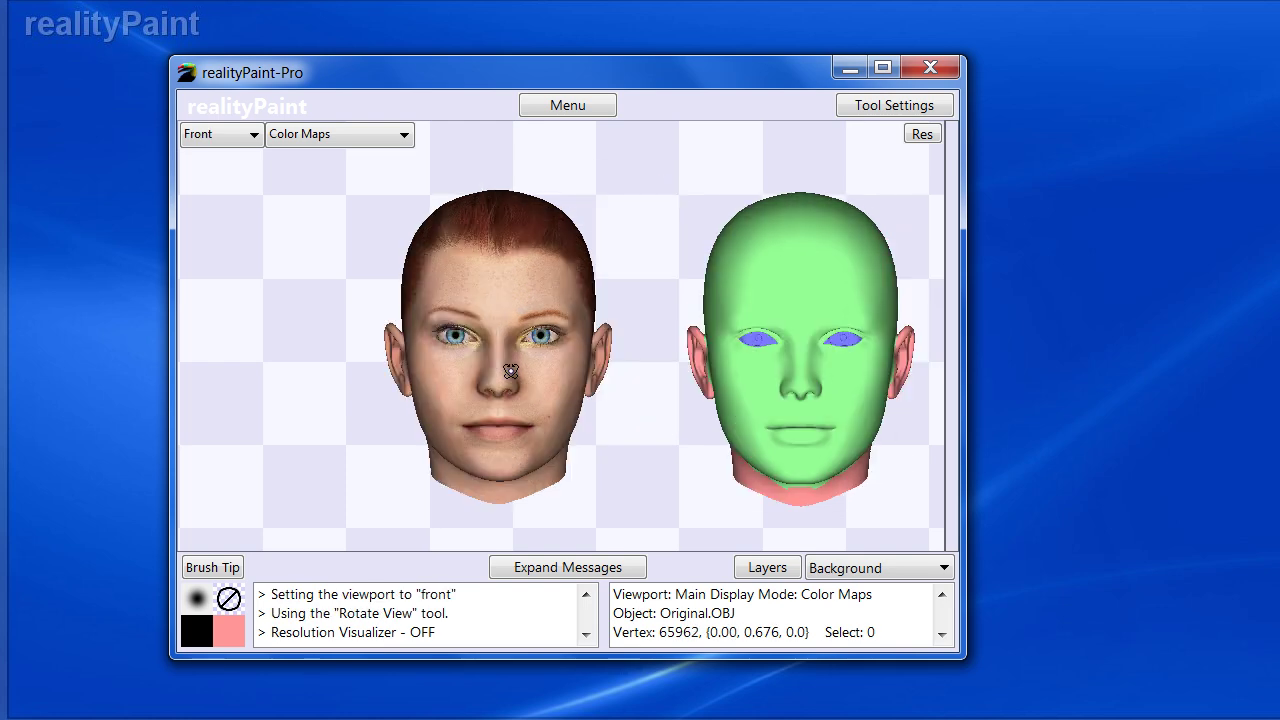
{"action": "left_click_drag", "start_coordinate": [814, 352], "coordinate": [737, 337]}
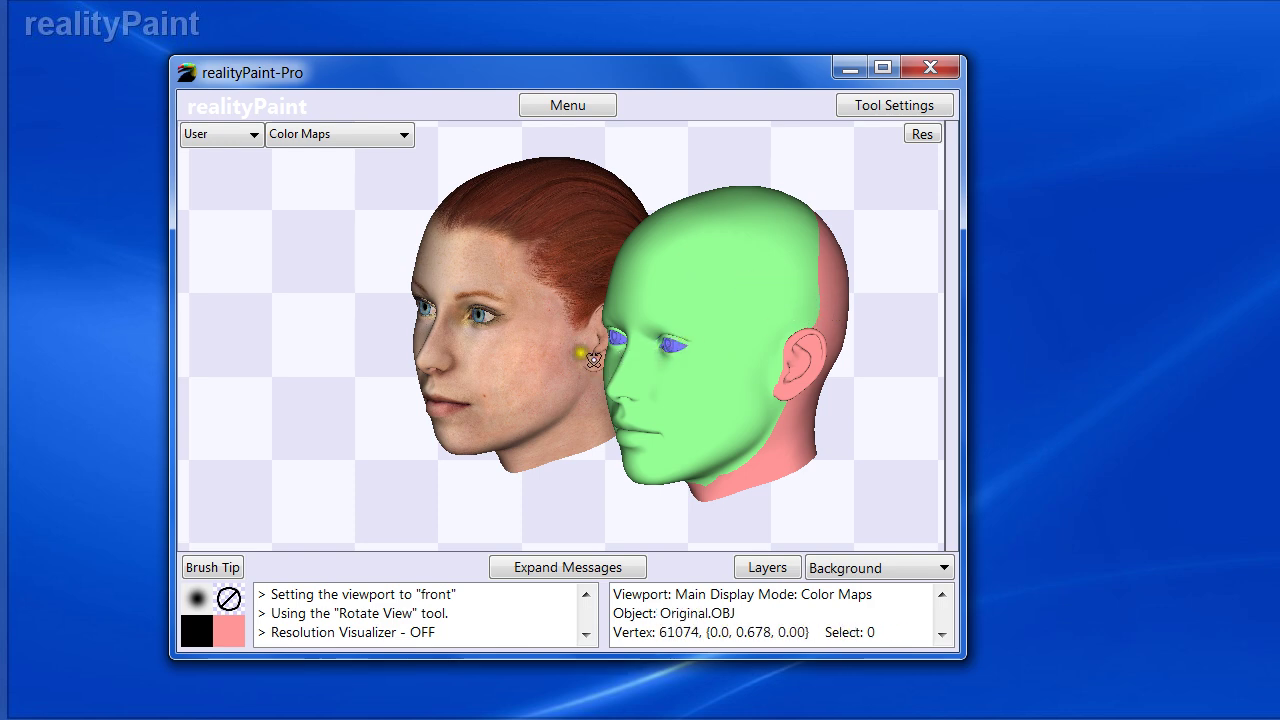
Step: Inspect the Color-Map-A.PNG, Color-Map-B.PNG and Color-Map-C.PNG image maps in the Manager
{"action": "right_click", "coordinate": [592, 361]}
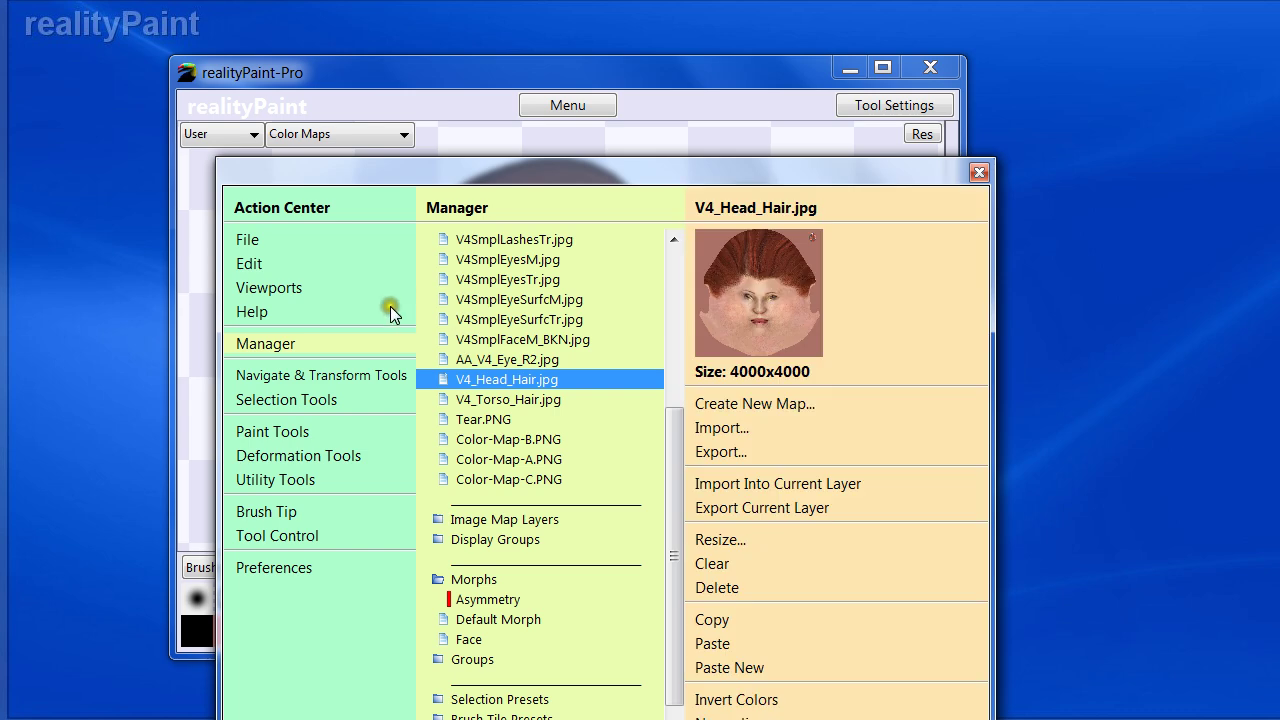
{"action": "left_click", "coordinate": [279, 350]}
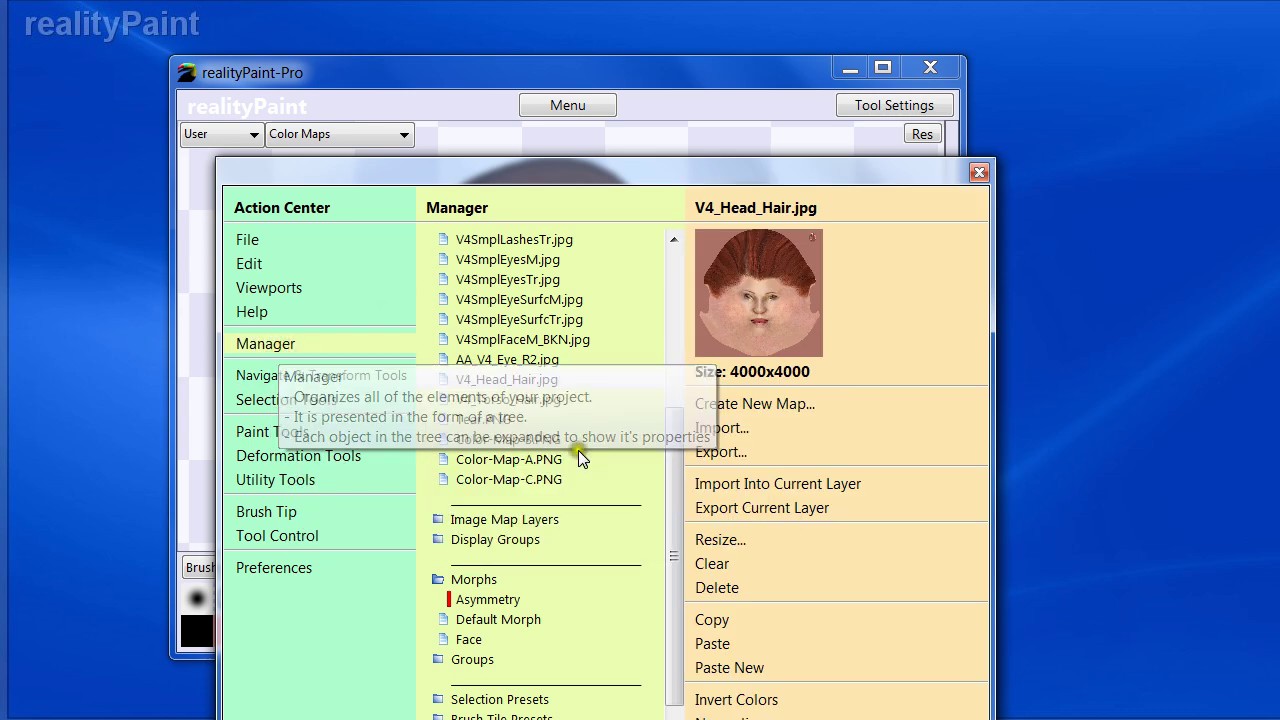
{"action": "left_click", "coordinate": [519, 440]}
{"action": "left_click", "coordinate": [518, 460]}
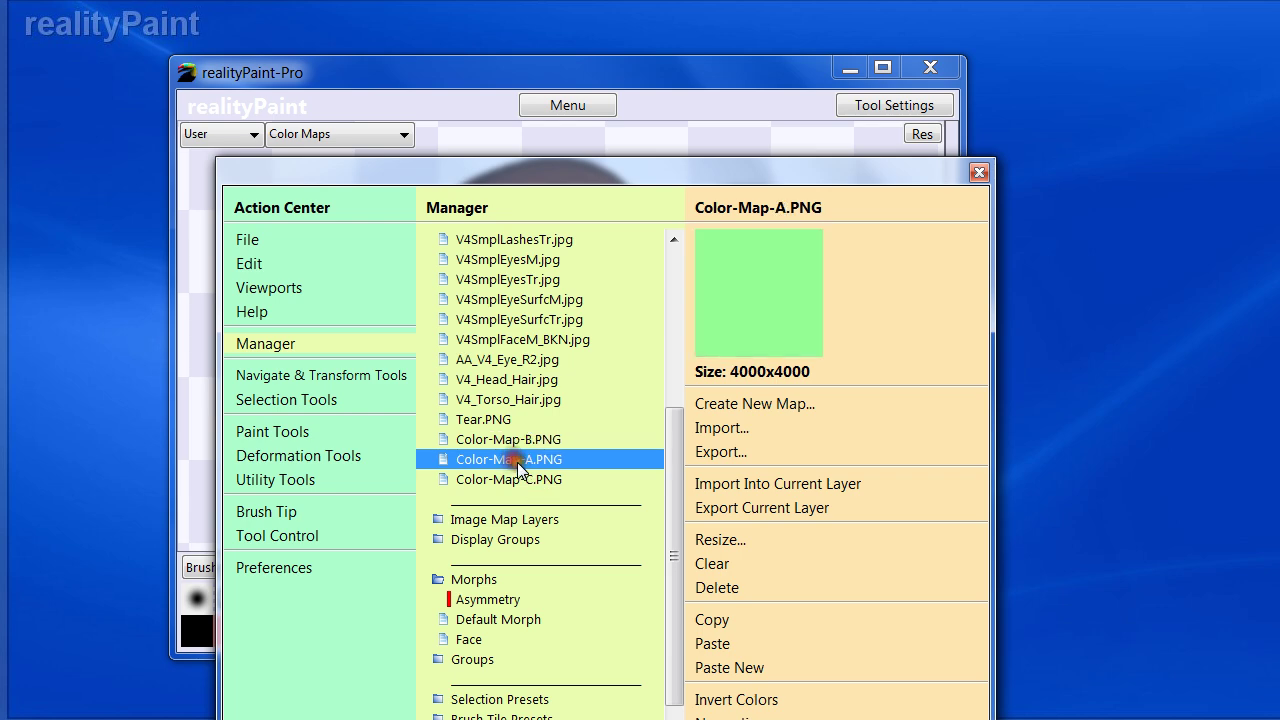
{"action": "left_click", "coordinate": [518, 441]}
{"action": "left_click", "coordinate": [522, 479]}
{"action": "left_click", "coordinate": [519, 460]}
{"action": "key", "text": "Escape"}
Step: Activate the Texture Transfer Brush with both heads shown side by side in the front view
{"action": "left_click_drag", "start_coordinate": [689, 390], "coordinate": [696, 395]}
{"action": "key", "text": "f"}
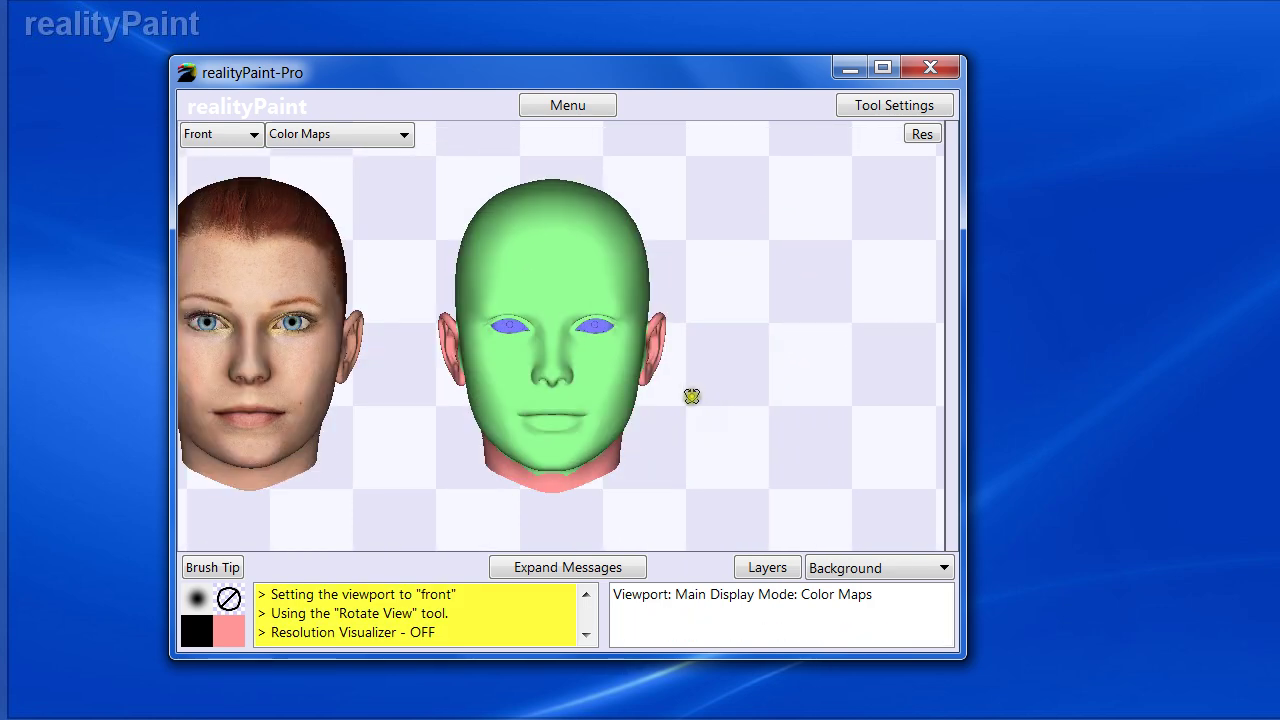
{"action": "key", "text": "p"}
{"action": "left_click_drag", "start_coordinate": [377, 380], "coordinate": [493, 372]}
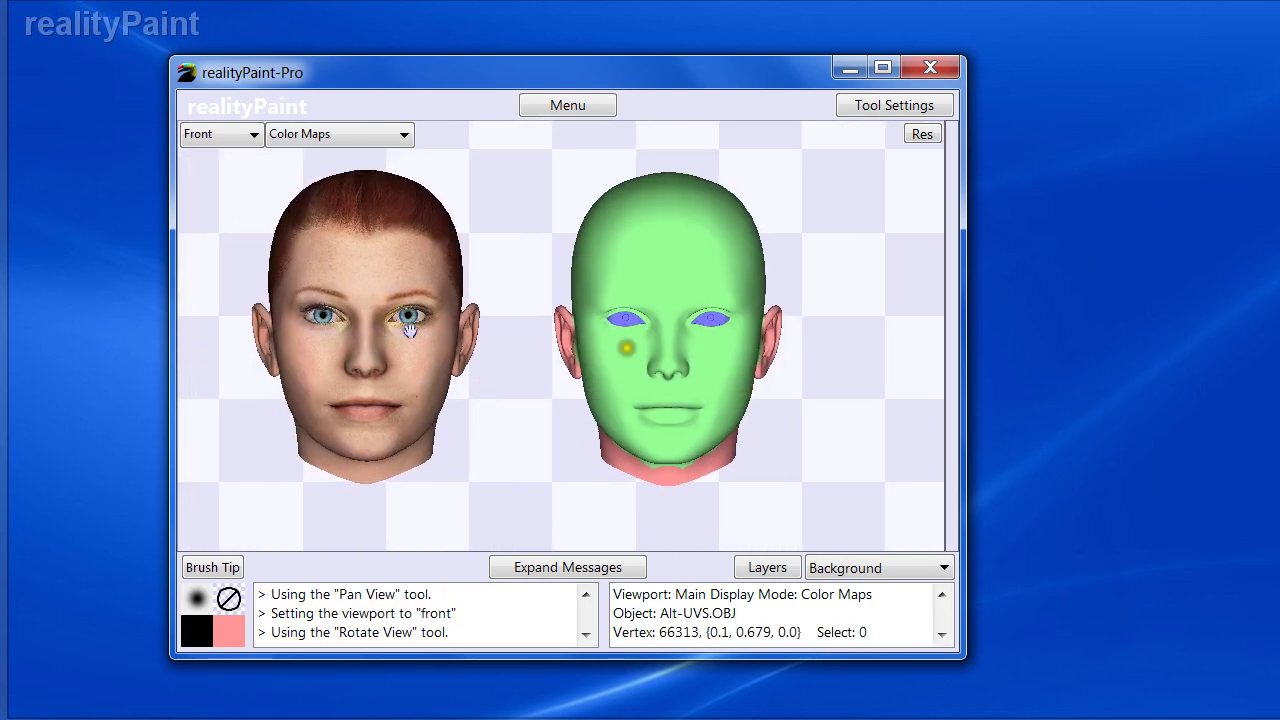
{"action": "key", "text": "space"}
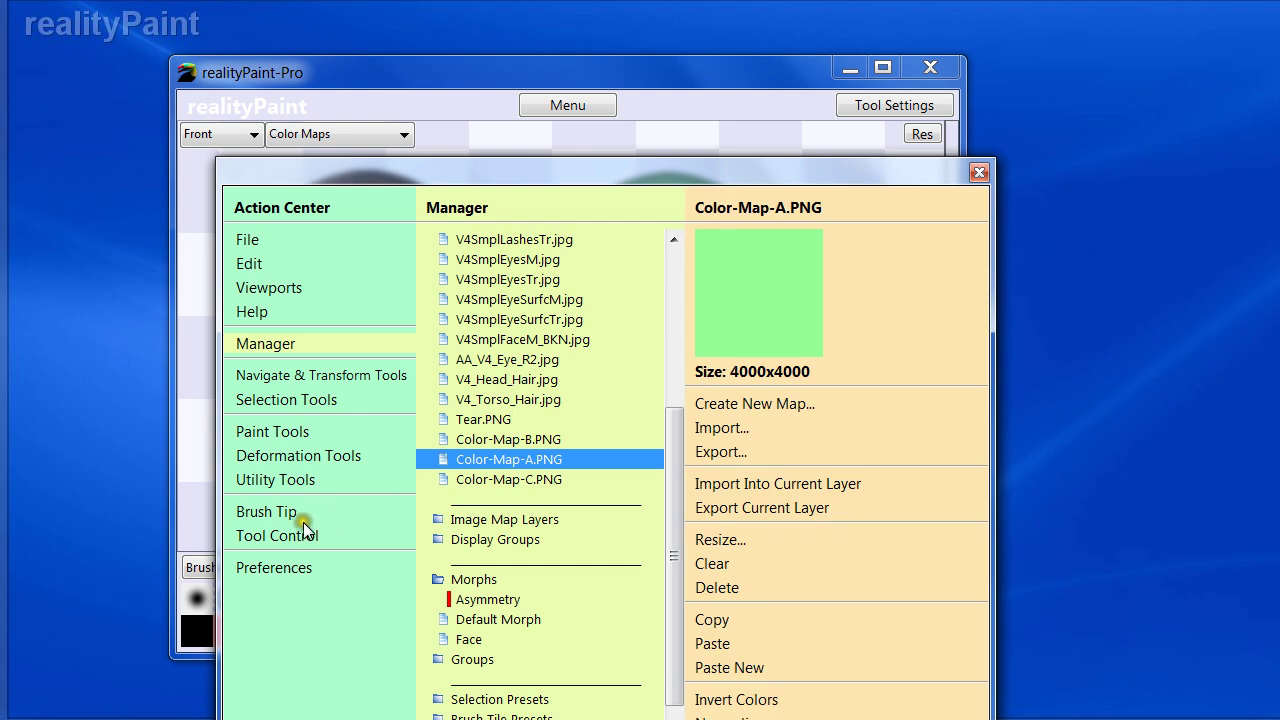
{"action": "left_click", "coordinate": [282, 428]}
{"action": "left_click", "coordinate": [492, 590]}
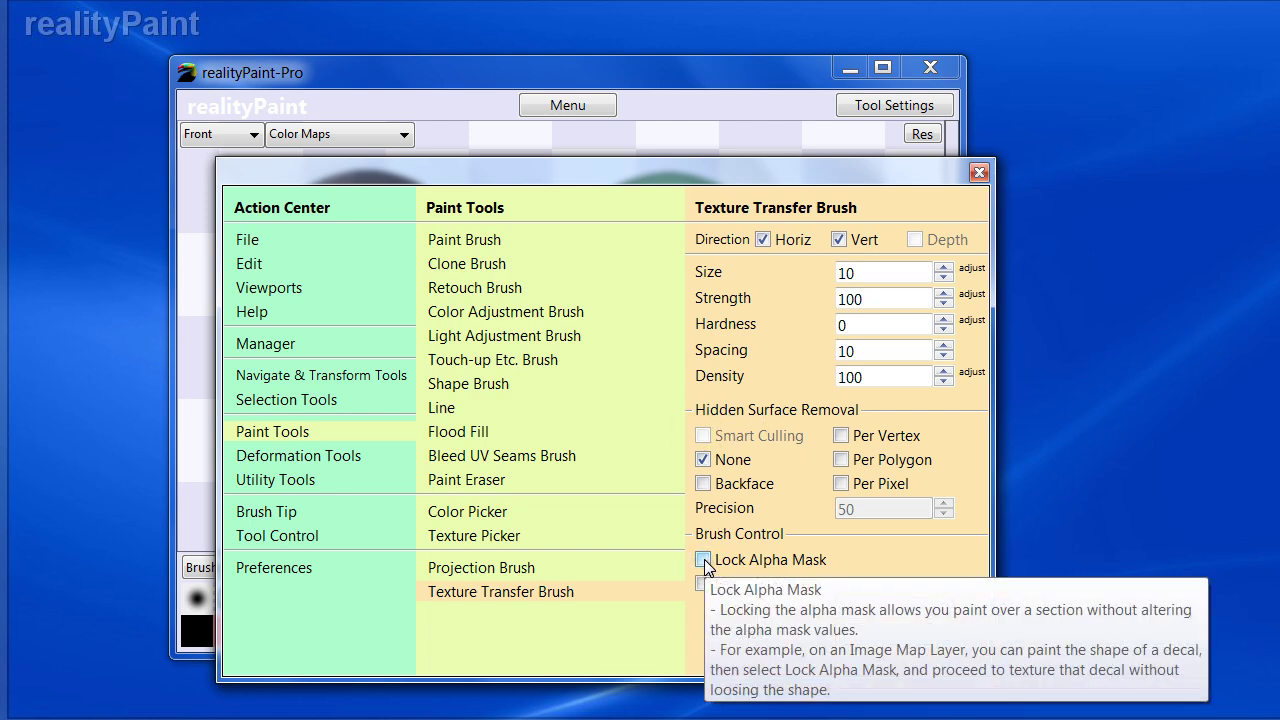
{"action": "key", "text": "space"}
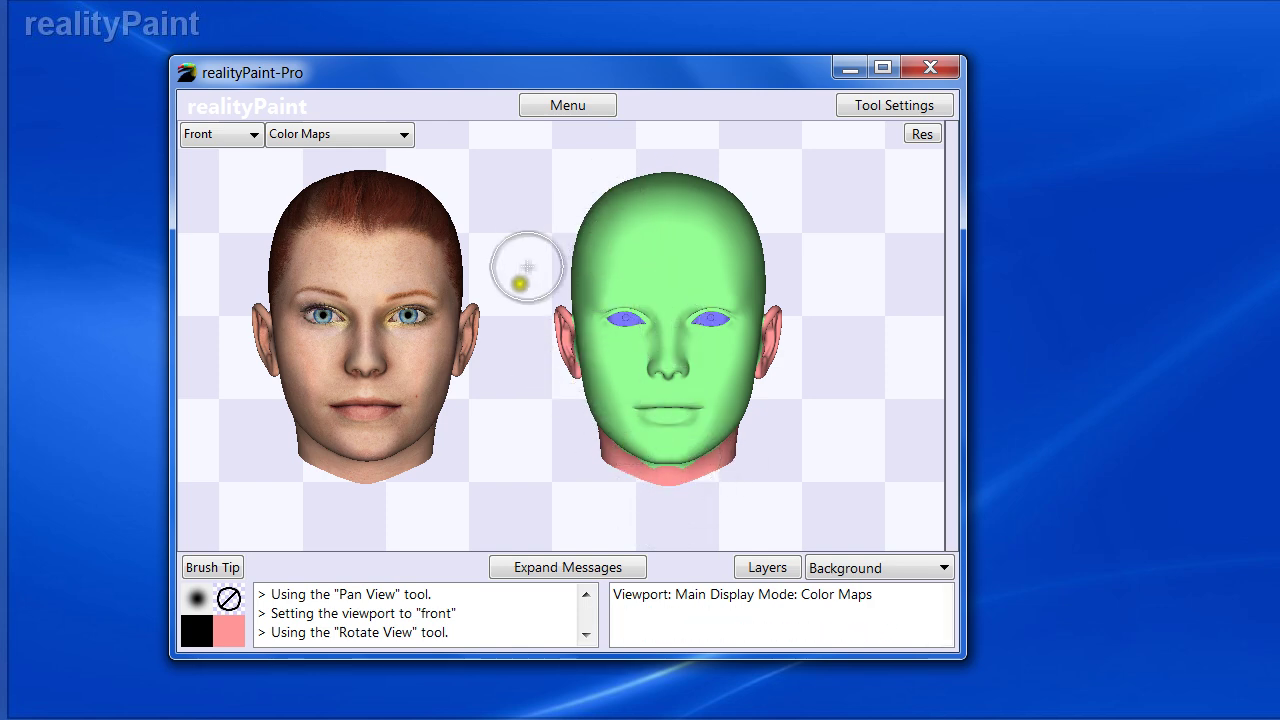
{"action": "key", "text": "space"}
{"action": "left_click", "coordinate": [492, 595]}
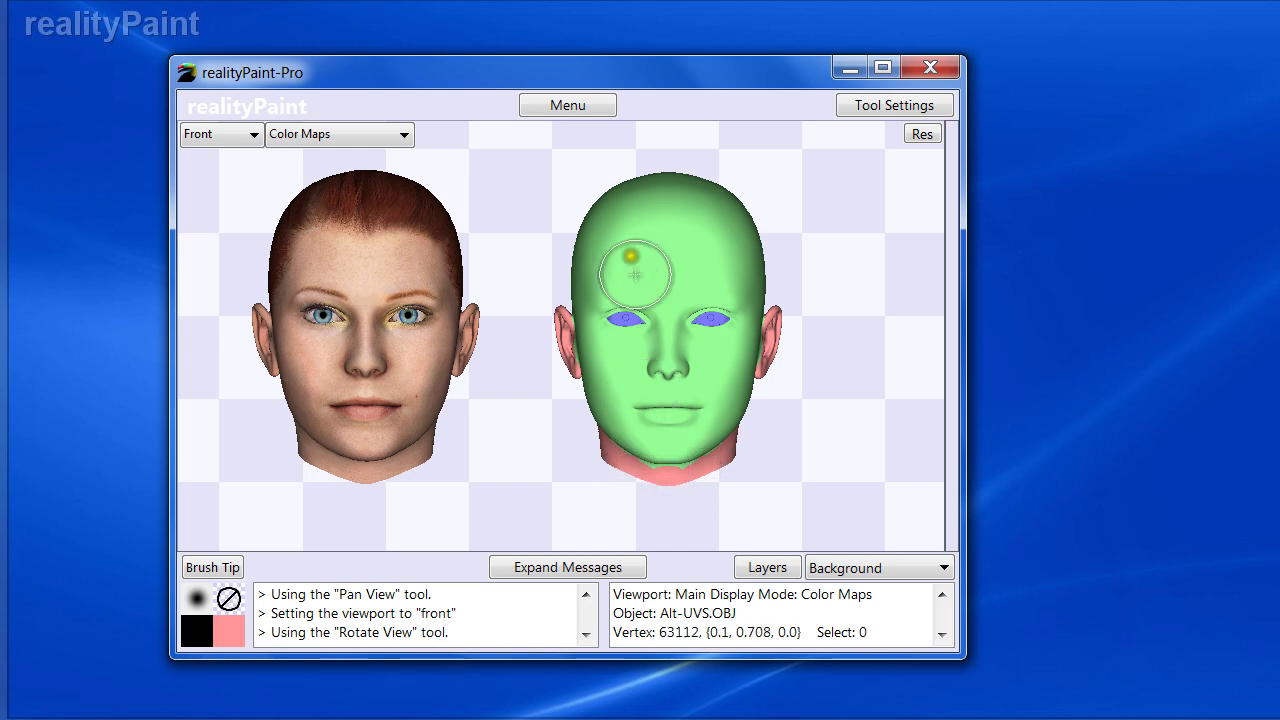
Step: Paint the original head's skin, hair and eye textures onto the left half of the green head with the Texture Transfer Brush
{"action": "mouse_move", "coordinate": [650, 198]}
{"action": "left_mouse_down"}
{"action": "mouse_move", "coordinate": [664, 362]}
{"action": "mouse_move", "coordinate": [623, 463]}
{"action": "mouse_move", "coordinate": [617, 171]}
{"action": "mouse_move", "coordinate": [642, 425]}
{"action": "mouse_move", "coordinate": [623, 174]}
{"action": "mouse_move", "coordinate": [563, 314]}
{"action": "mouse_move", "coordinate": [553, 303]}
{"action": "mouse_move", "coordinate": [642, 146]}
{"action": "mouse_move", "coordinate": [609, 380]}
{"action": "mouse_move", "coordinate": [586, 421]}
{"action": "mouse_move", "coordinate": [597, 229]}
{"action": "mouse_move", "coordinate": [651, 286]}
{"action": "left_mouse_up"}
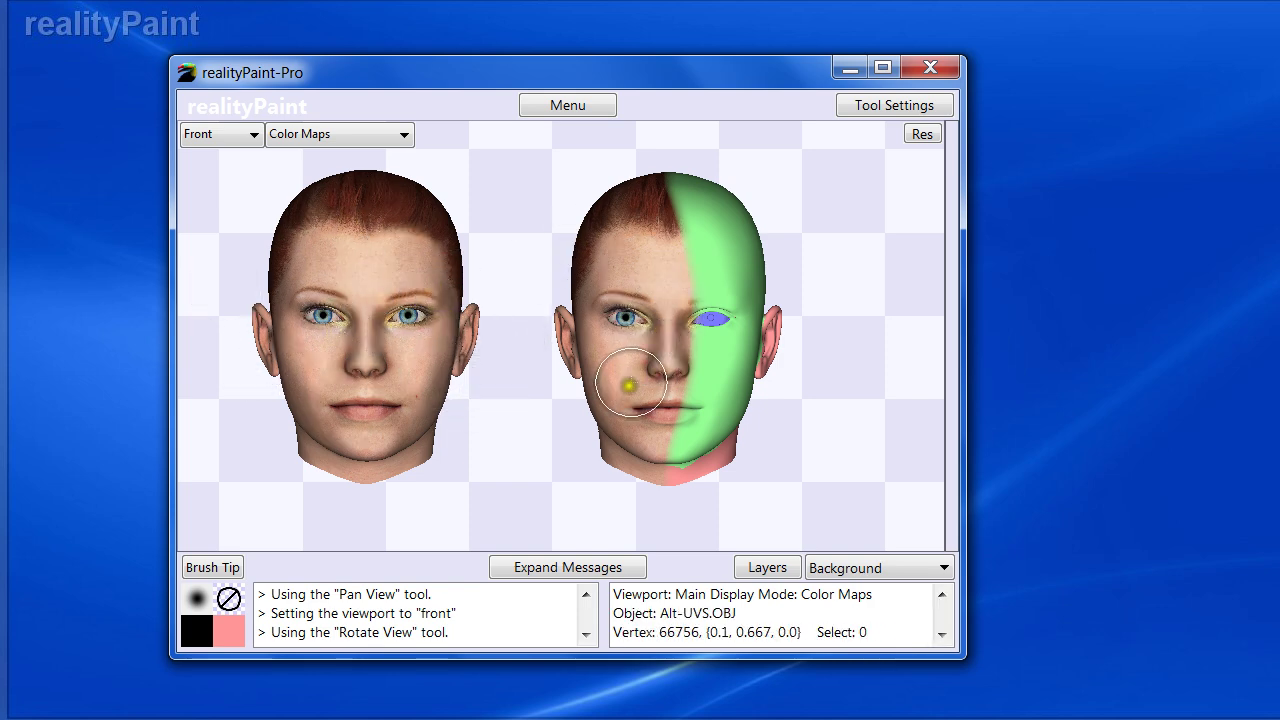
{"action": "key", "text": "z"}
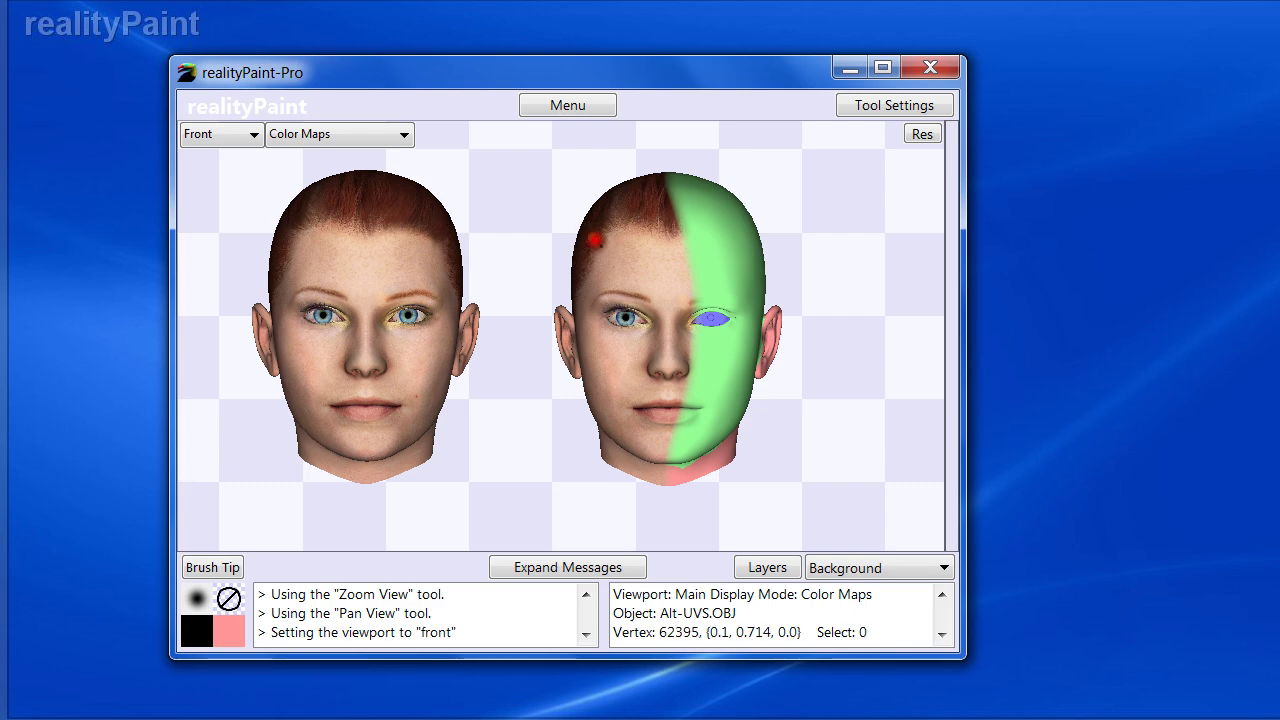
Step: Inspect the transferred eye, eyebrow and forehead textures up close on the half-painted head
{"action": "left_click_drag", "start_coordinate": [682, 316], "coordinate": [683, 317]}
{"action": "left_click", "coordinate": [568, 448]}
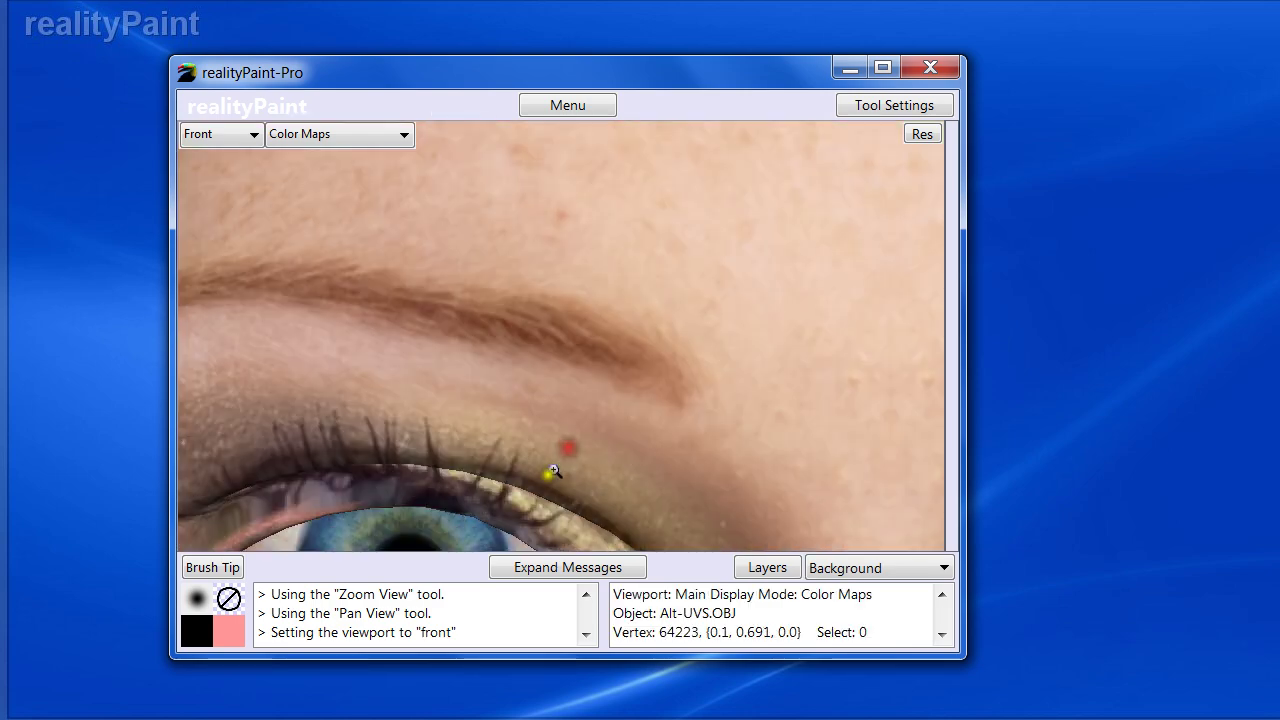
{"action": "left_click", "coordinate": [497, 488]}
{"action": "left_click", "coordinate": [483, 460]}
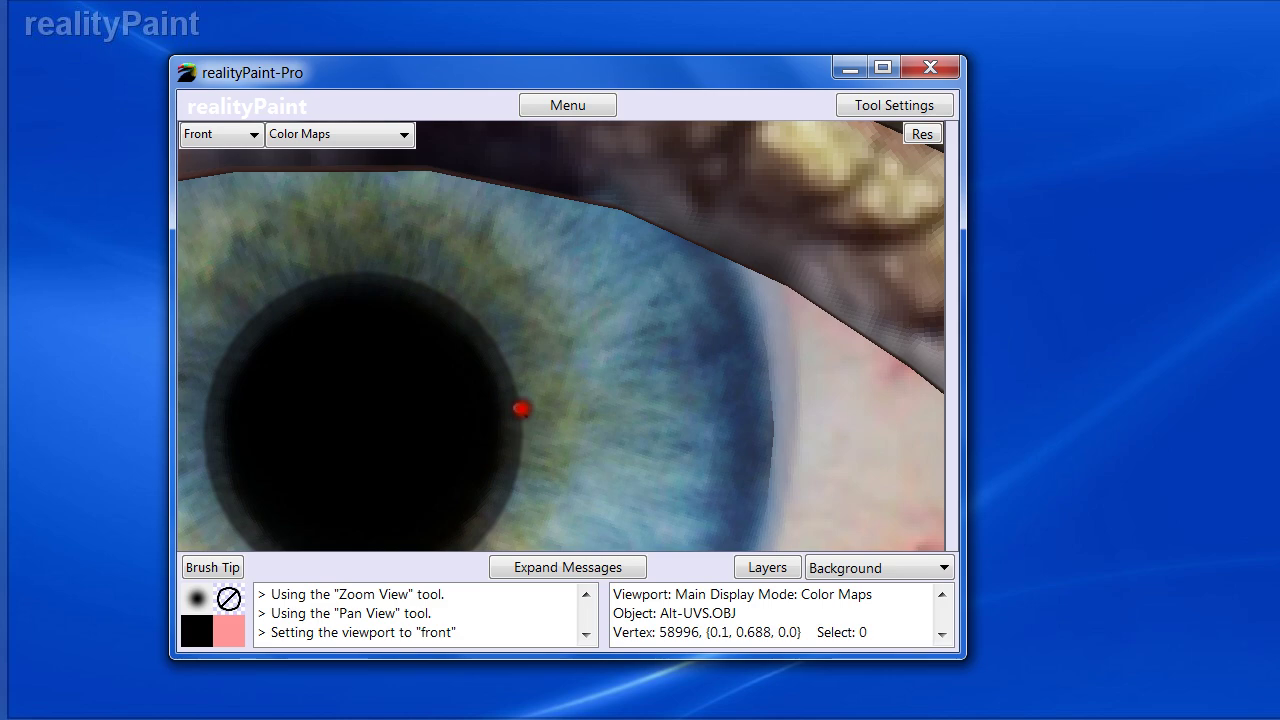
{"action": "left_click", "coordinate": [521, 408]}
{"action": "right_click", "coordinate": [618, 366]}
{"action": "right_click", "coordinate": [611, 360]}
{"action": "right_click", "coordinate": [641, 342]}
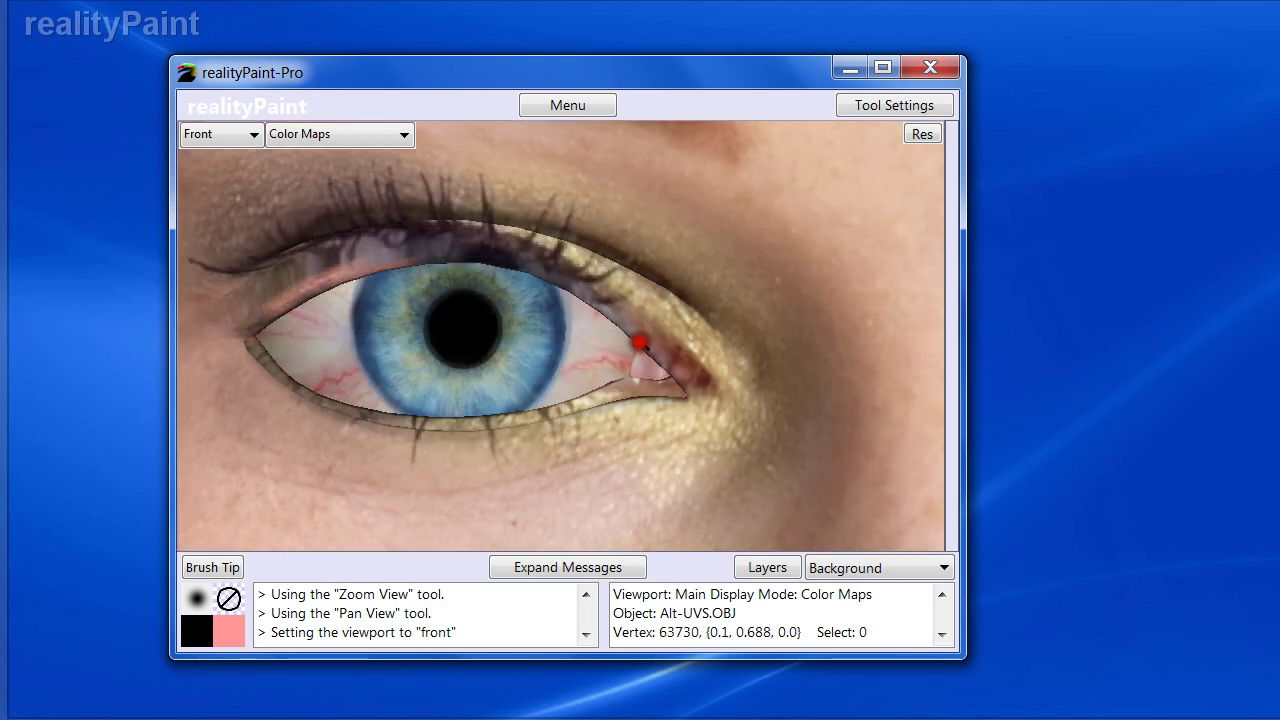
{"action": "right_click", "coordinate": [639, 342]}
{"action": "right_click", "coordinate": [643, 290]}
{"action": "left_click", "coordinate": [569, 267]}
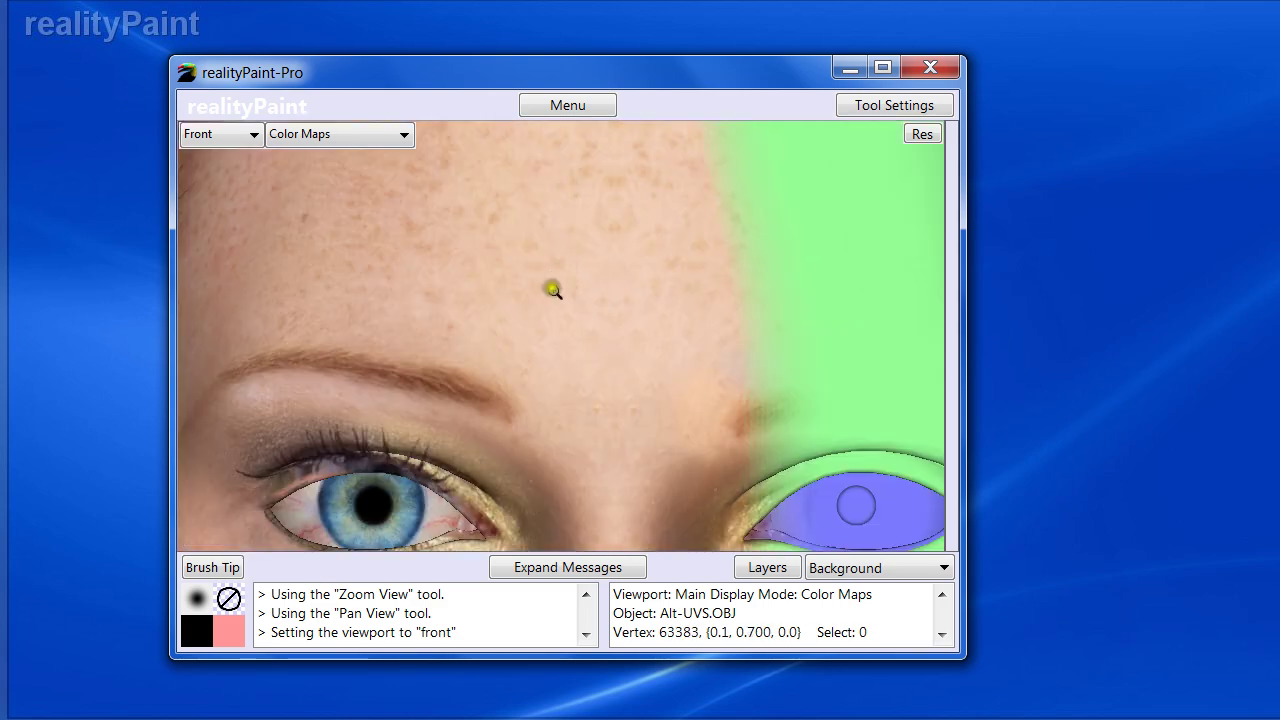
Step: Examine the half-painted head's forehead up close in the Resolution Visualizer display, and return to its color maps
{"action": "key", "text": "r"}
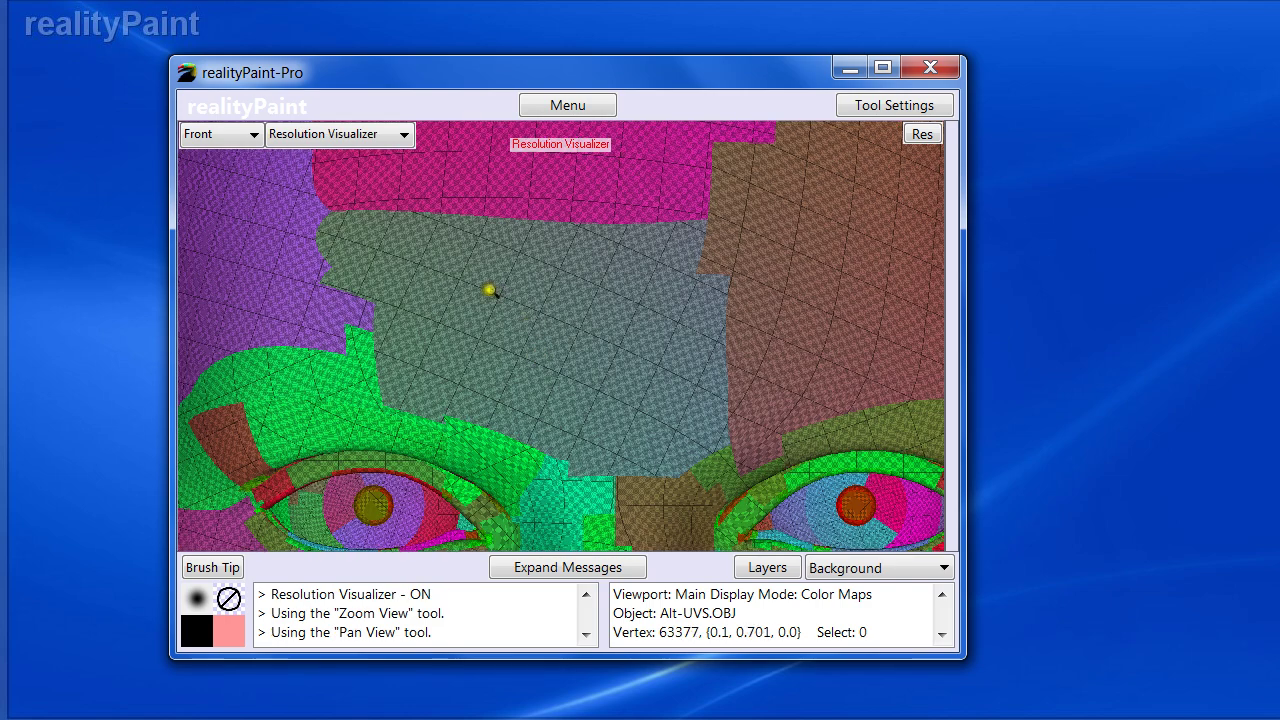
{"action": "left_click", "coordinate": [472, 328]}
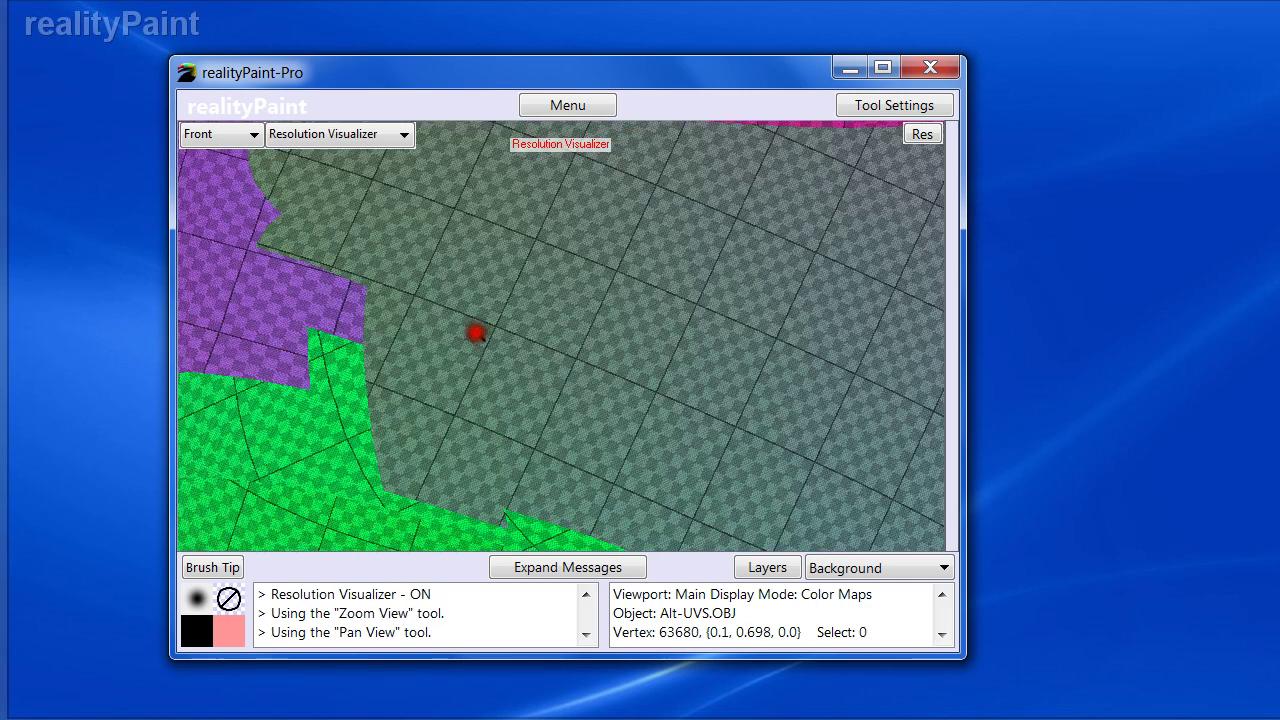
{"action": "left_click", "coordinate": [437, 350]}
{"action": "left_click", "coordinate": [437, 348]}
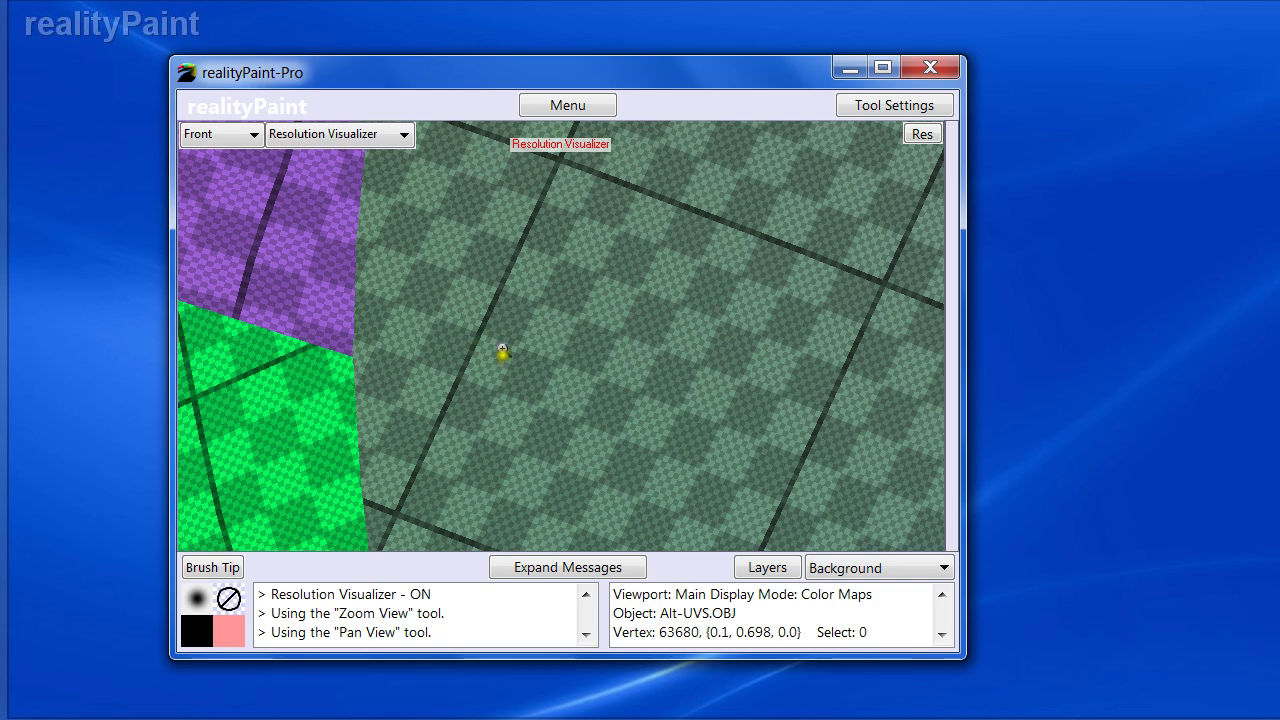
{"action": "scroll", "coordinate": [505, 365], "scroll_direction": "up", "scroll_amount": 1}
{"action": "scroll", "coordinate": [543, 386], "scroll_direction": "down", "scroll_amount": 4}
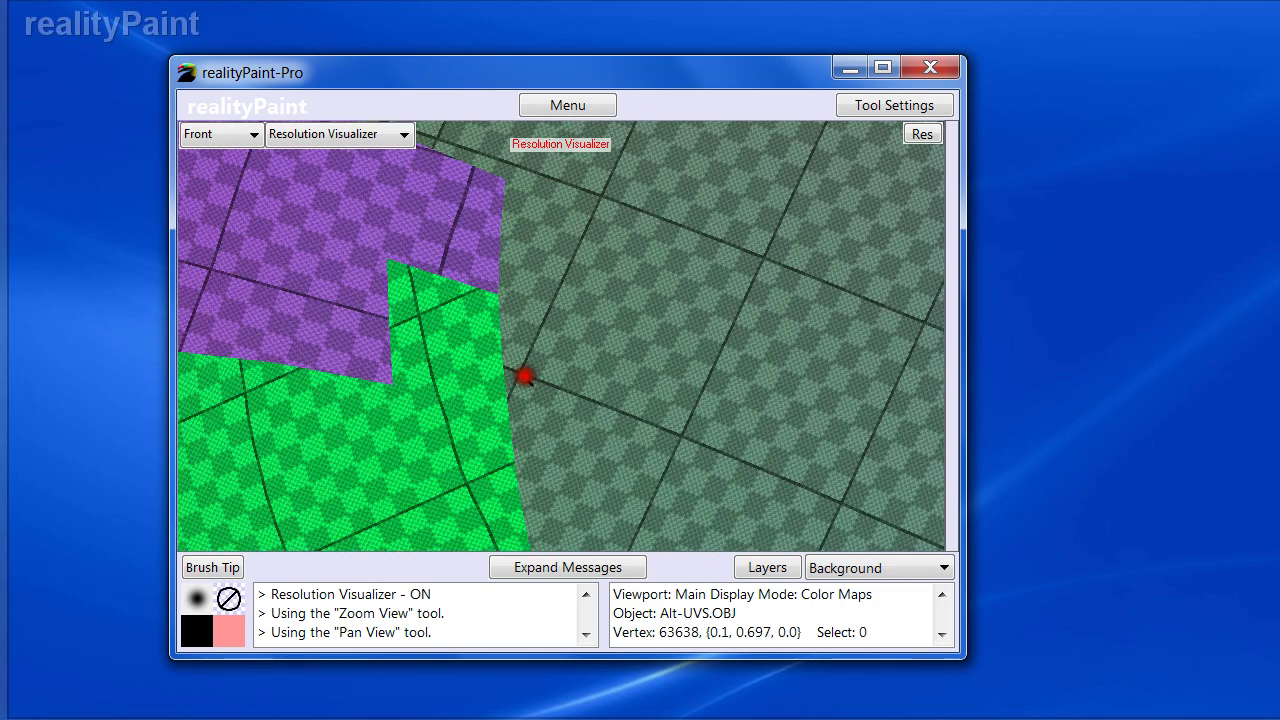
{"action": "scroll", "coordinate": [642, 310], "scroll_direction": "down", "scroll_amount": 2}
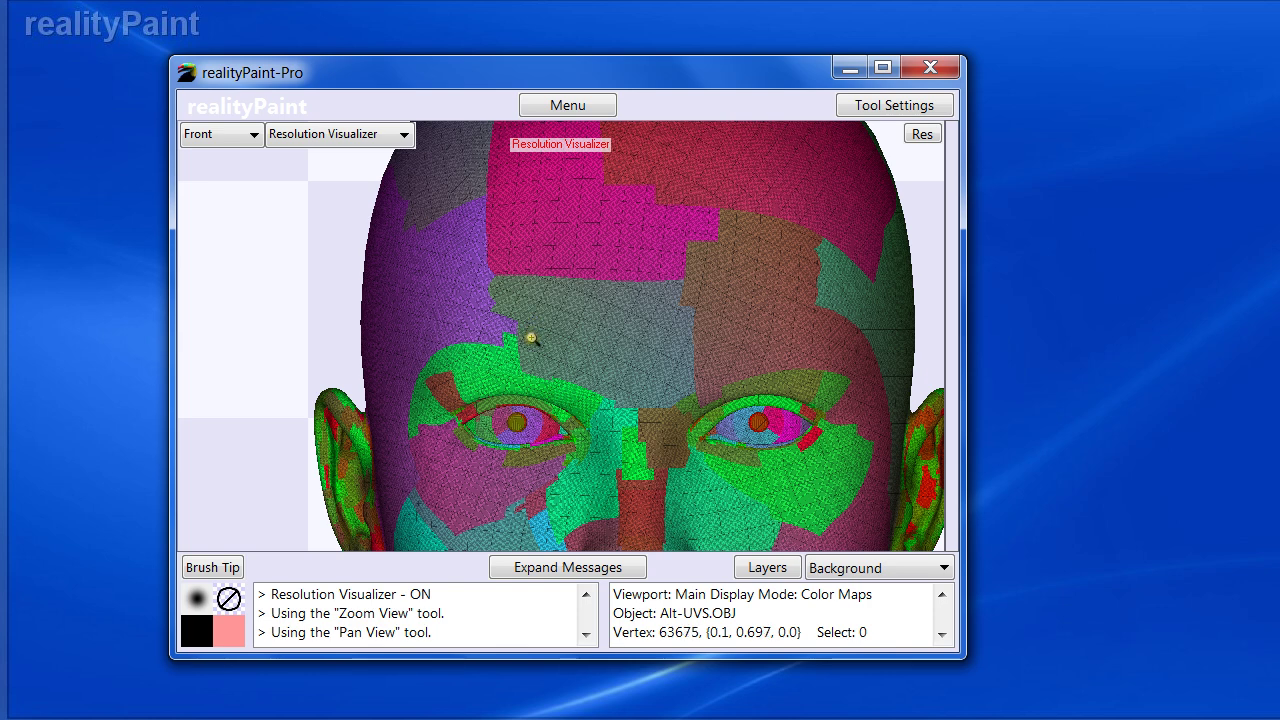
{"action": "key", "text": "r"}
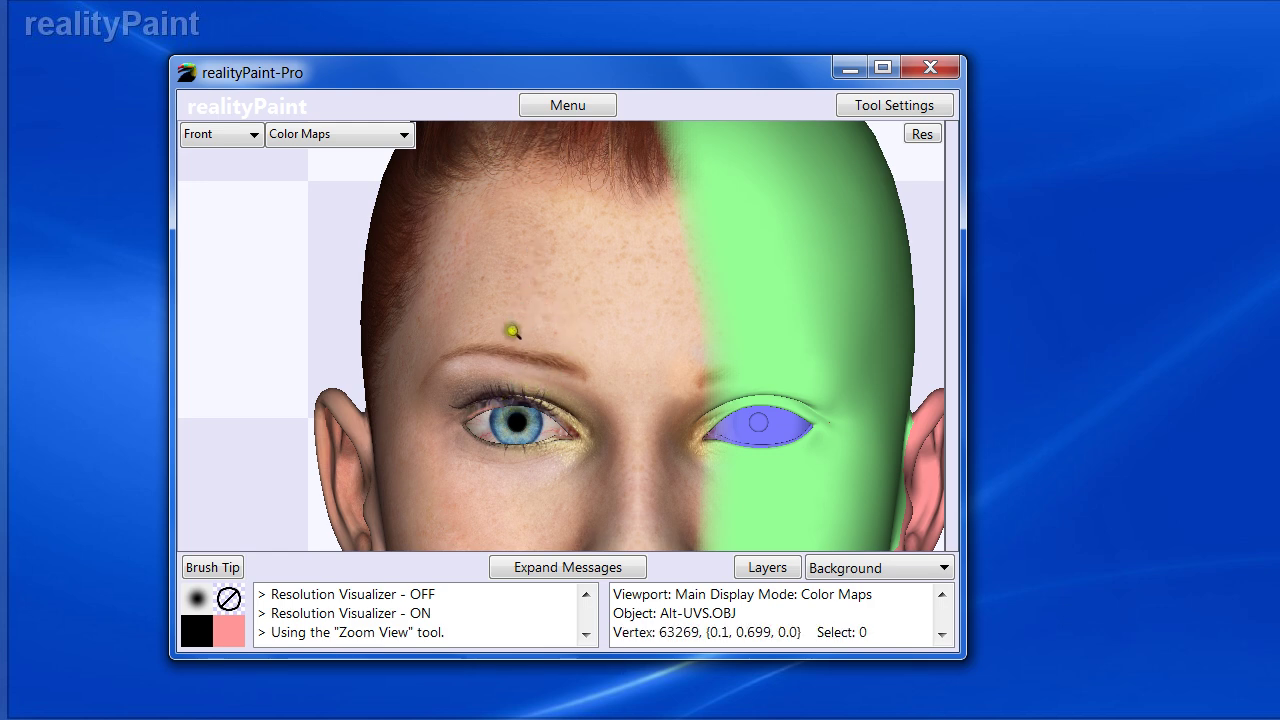
Step: Examine the transferred hair texture from the side at close range, alternating between the Color Maps and Resolution Visualizer displays
{"action": "key", "text": "r"}
{"action": "left_click_drag", "start_coordinate": [455, 311], "coordinate": [563, 333]}
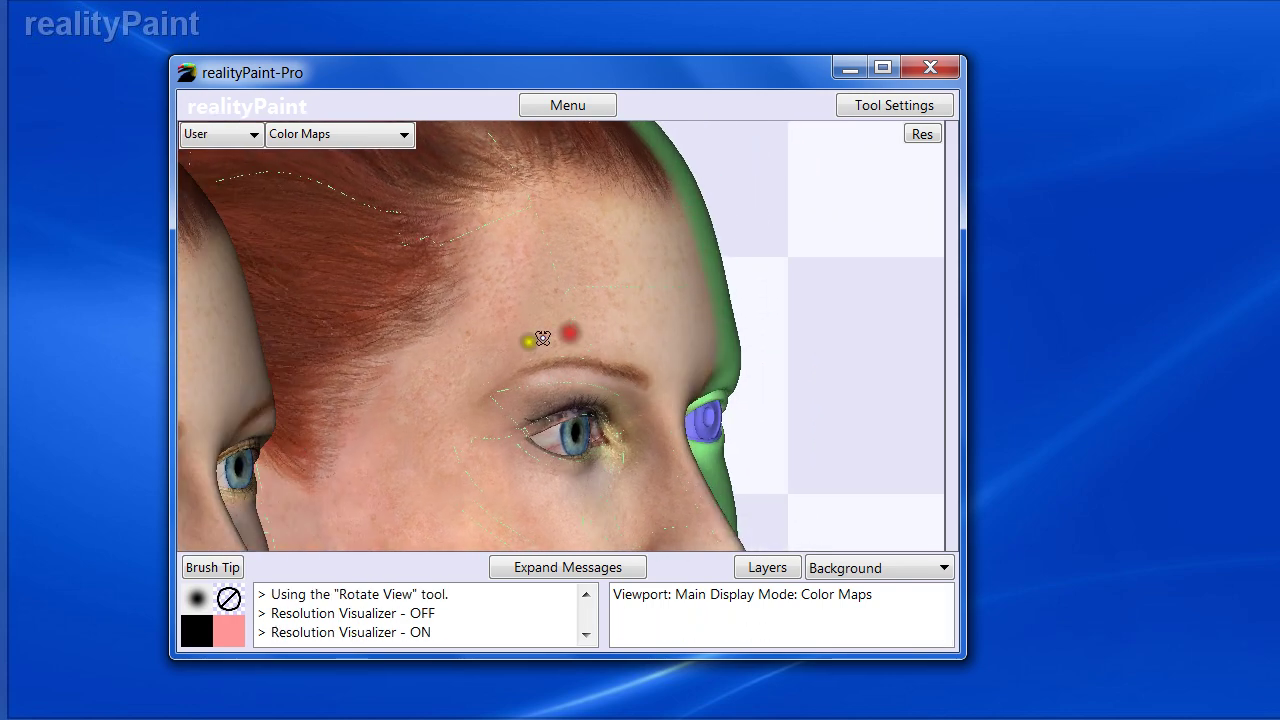
{"action": "key", "text": "p"}
{"action": "left_click_drag", "start_coordinate": [398, 236], "coordinate": [560, 467]}
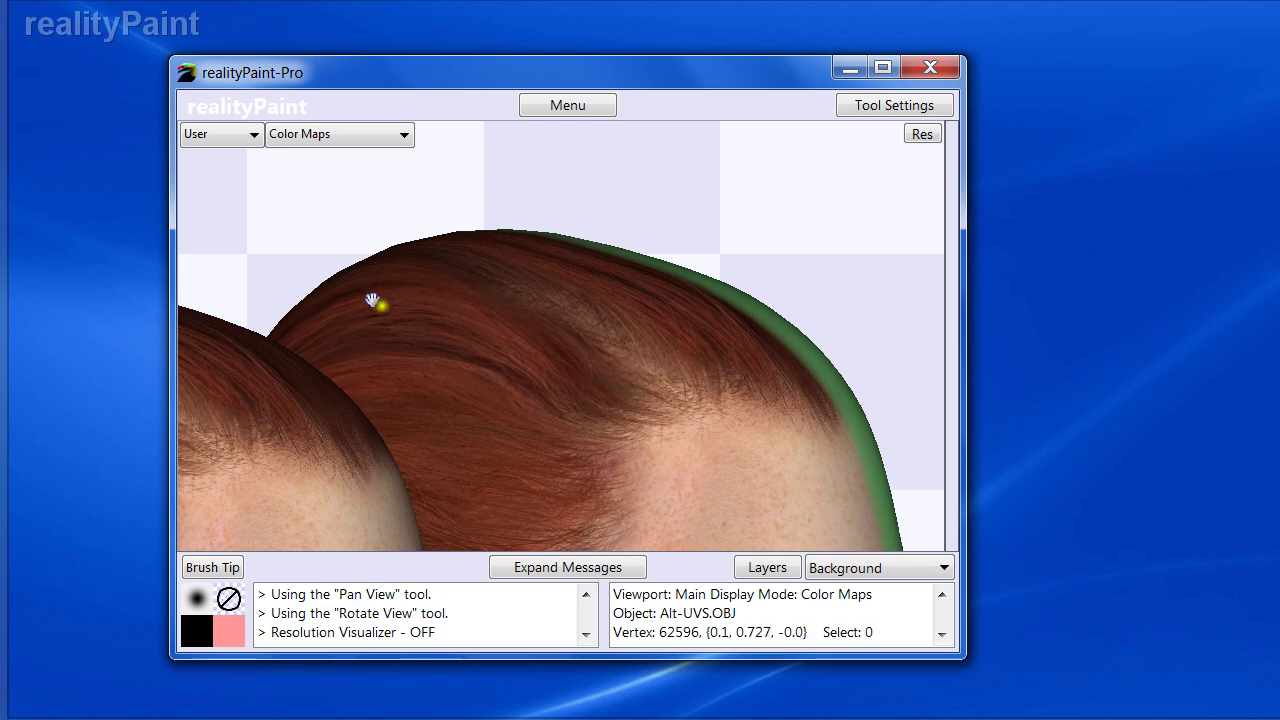
{"action": "key", "text": "v"}
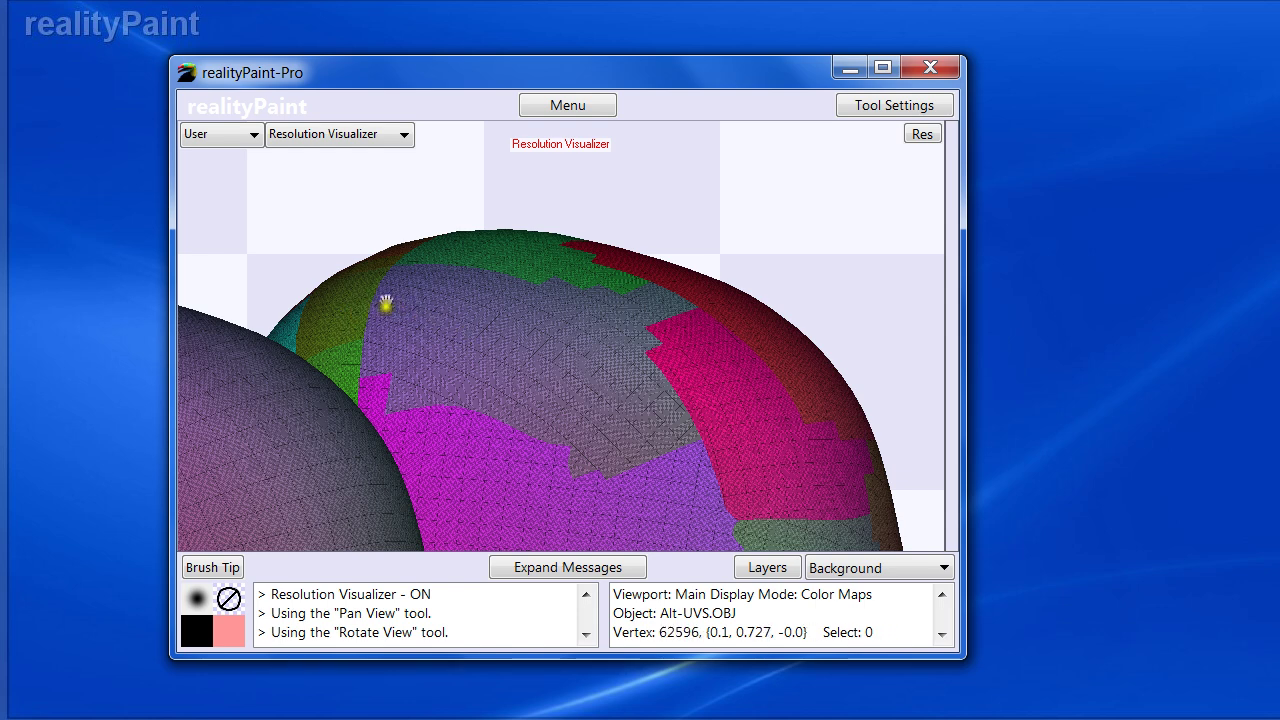
{"action": "key", "text": "z"}
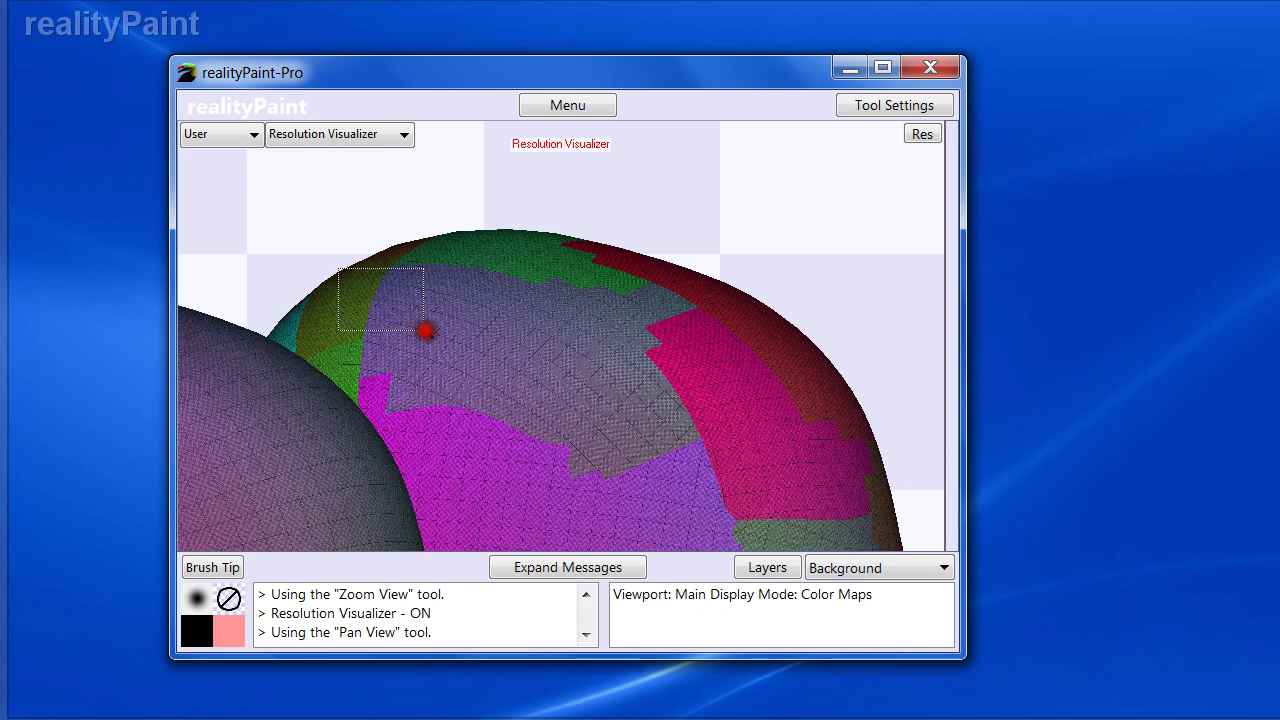
{"action": "left_click_drag", "start_coordinate": [423, 328], "coordinate": [424, 329]}
{"action": "key", "text": "r"}
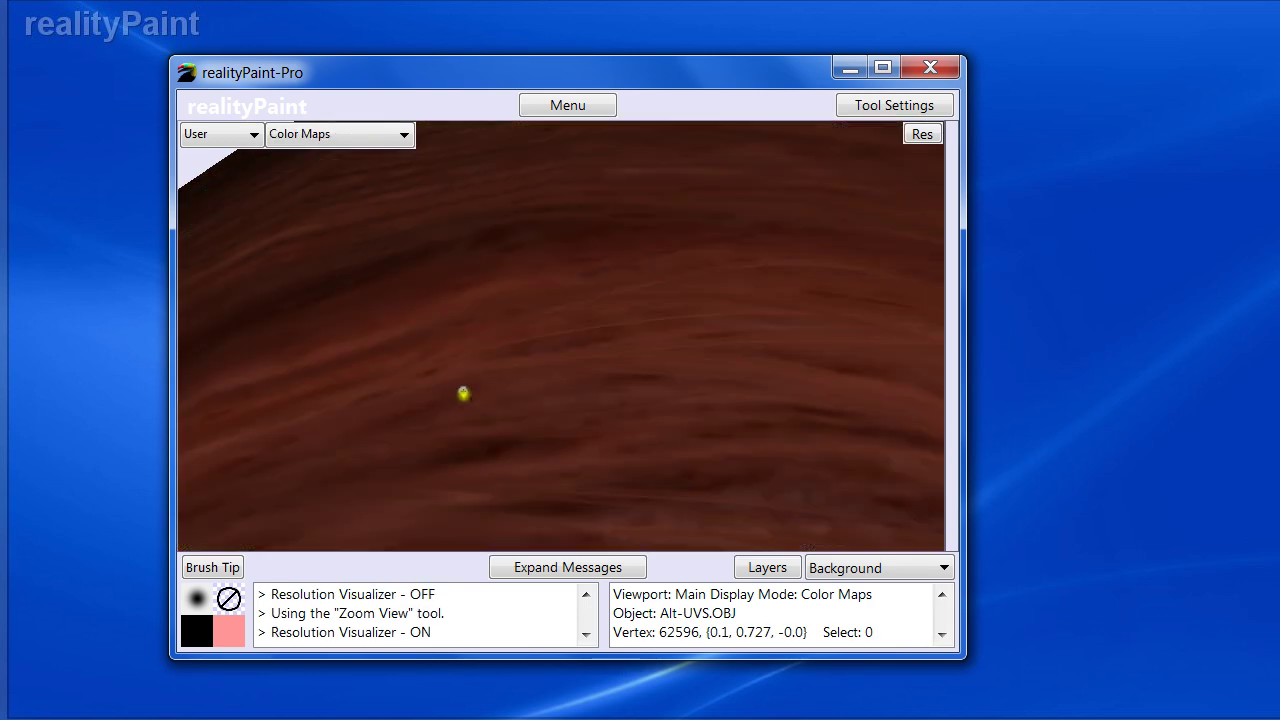
{"action": "key", "text": "r"}
{"action": "key", "text": "r"}
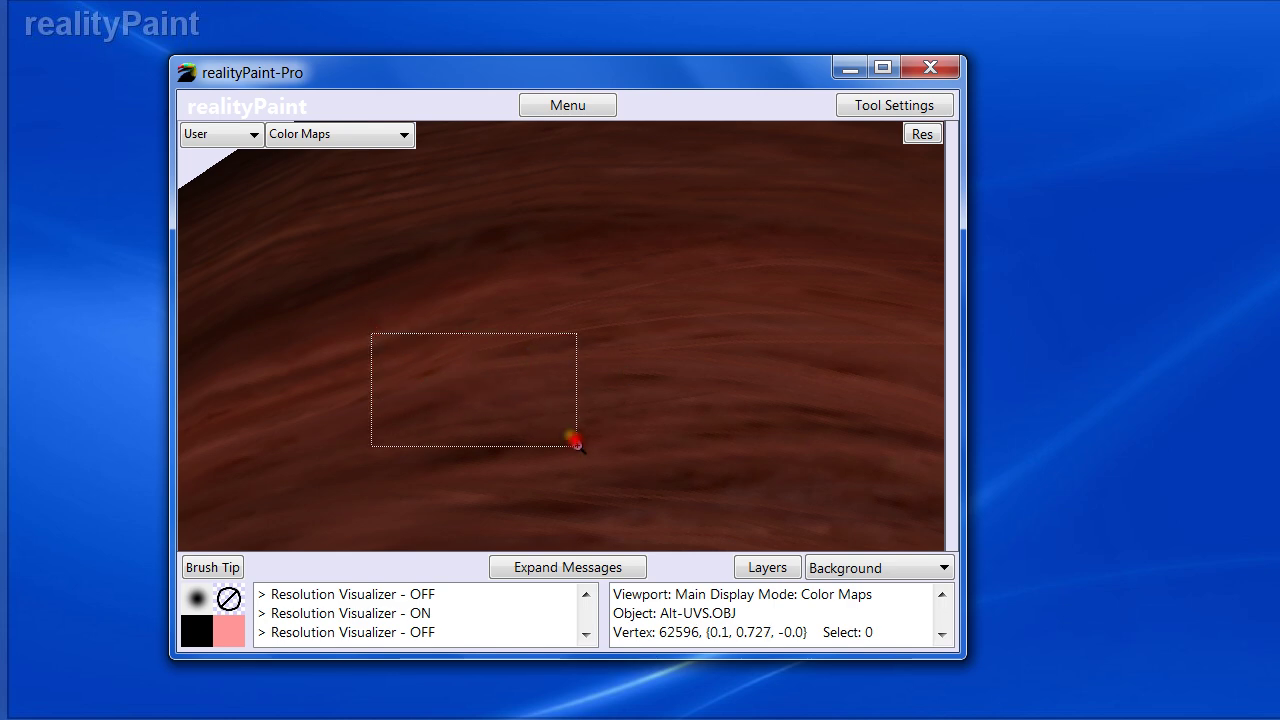
{"action": "left_click_drag", "start_coordinate": [576, 441], "coordinate": [577, 444]}
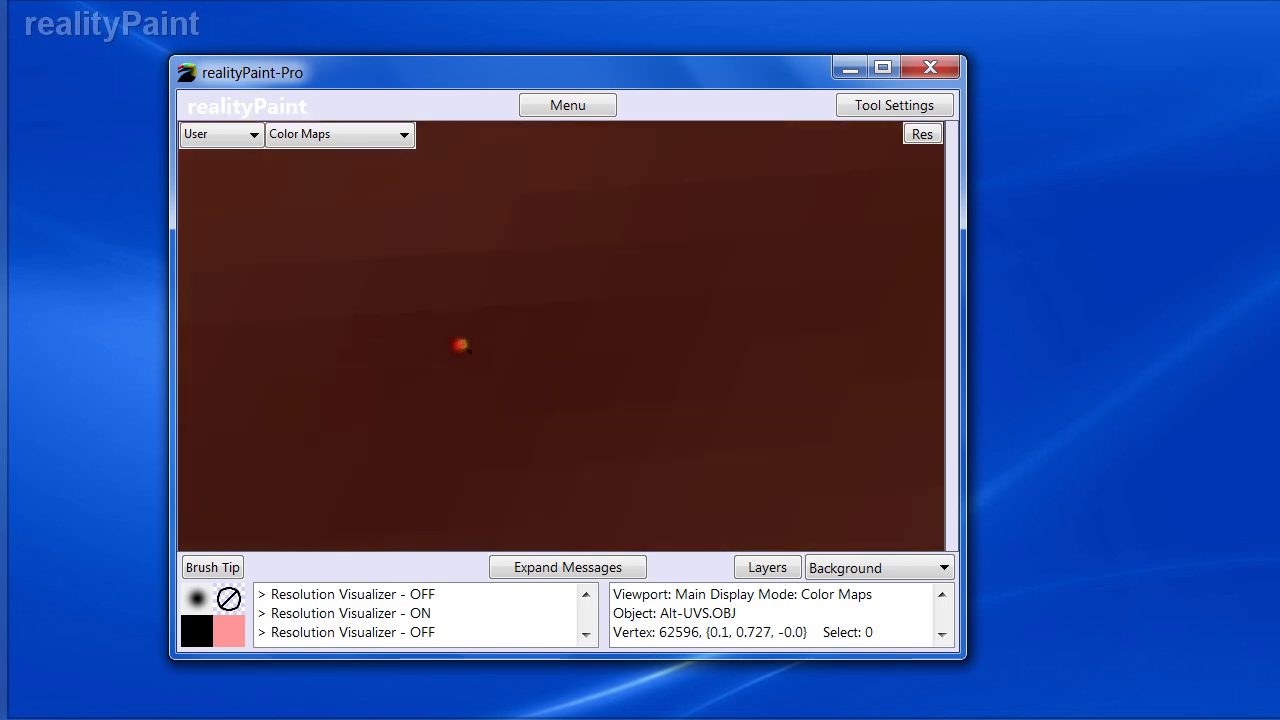
{"action": "left_click_drag", "start_coordinate": [457, 342], "coordinate": [535, 334]}
{"action": "scroll", "coordinate": [606, 357], "scroll_direction": "down", "scroll_amount": 3}
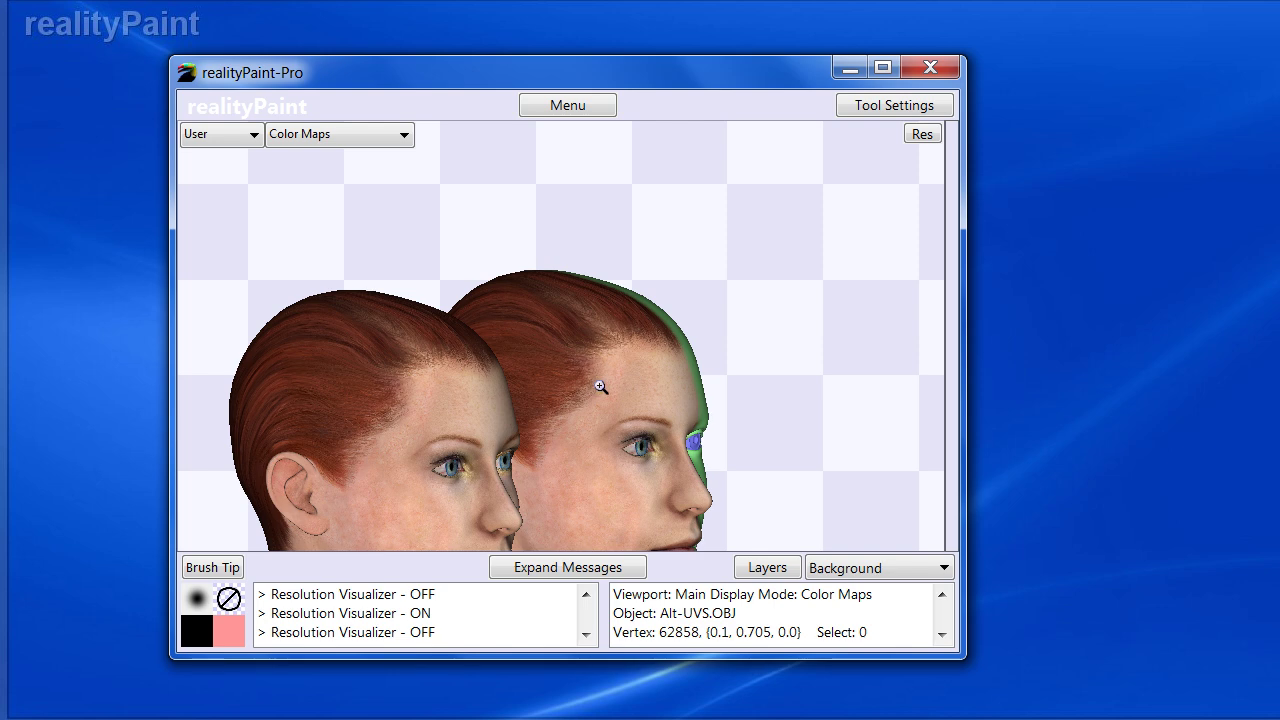
Step: Undo the texture transfer on the half-painted head and show both complete heads side by side in the front view
{"action": "key", "text": "f"}
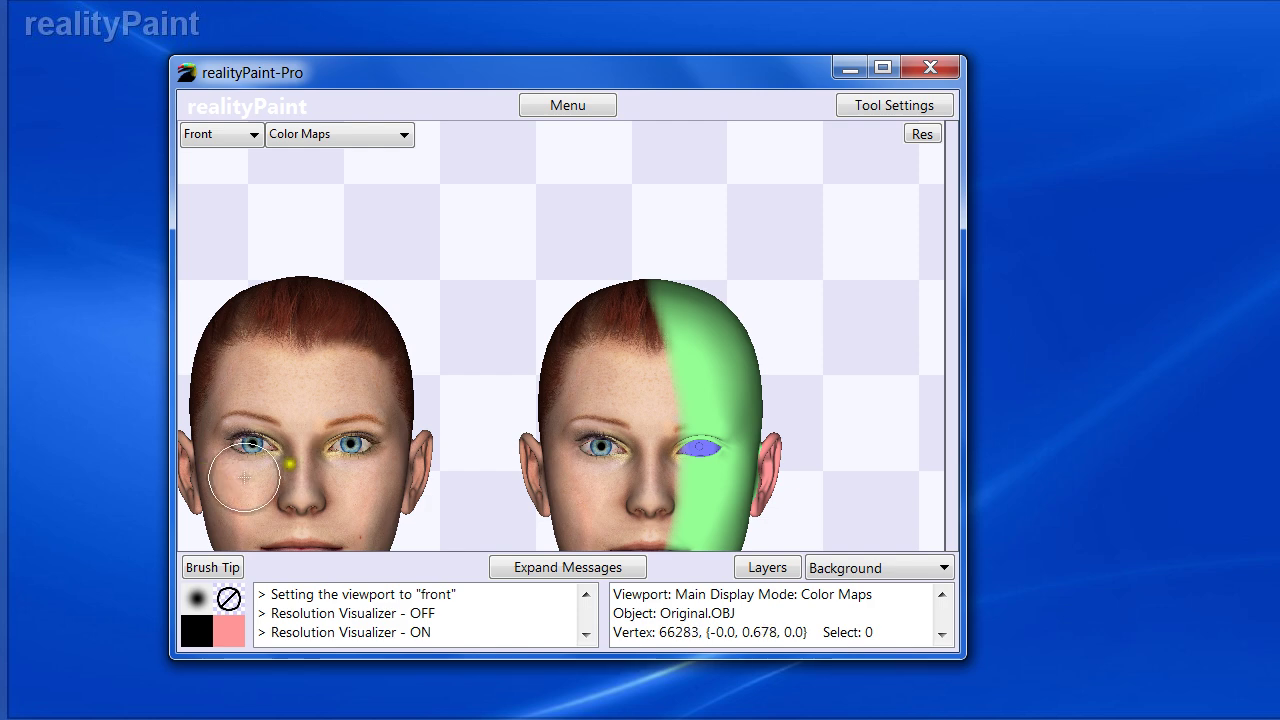
{"action": "key", "text": "space"}
{"action": "left_click_drag", "start_coordinate": [593, 460], "coordinate": [645, 343]}
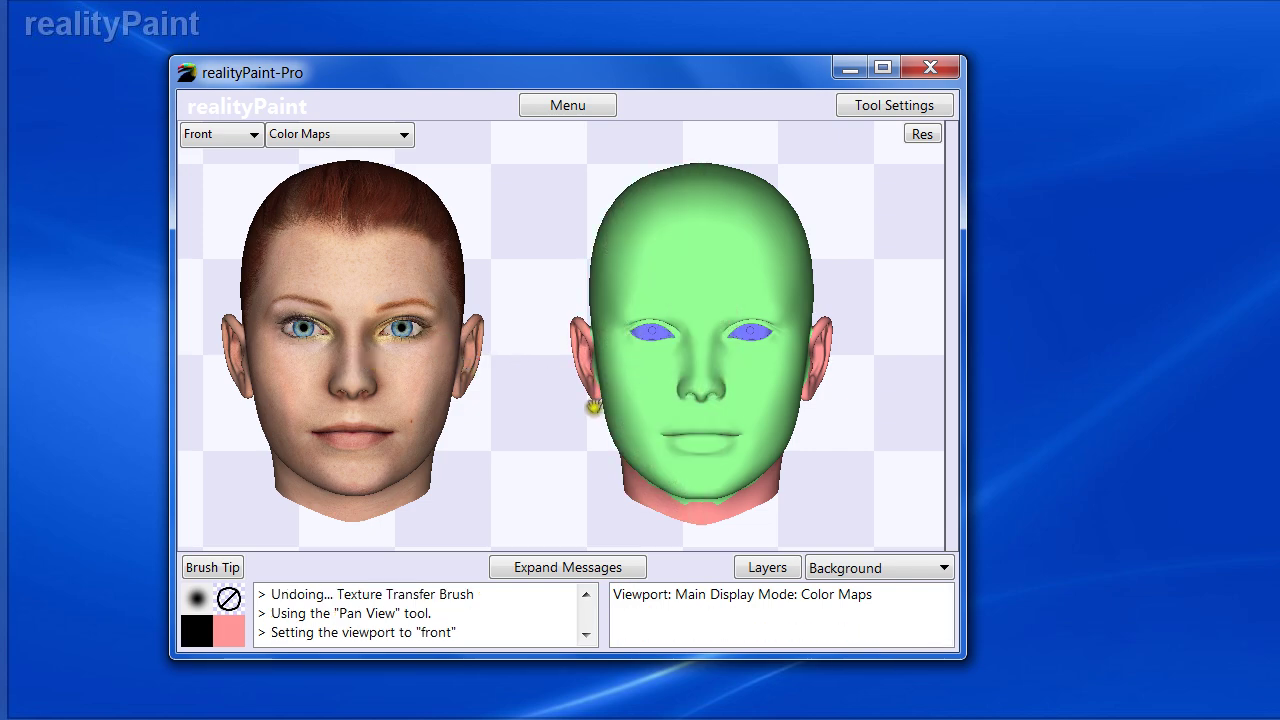
Step: Try transferring the green head's colors onto the original head's hair, eye, cheek and ear with the Texture Transfer Brush
{"action": "right_click", "coordinate": [604, 418]}
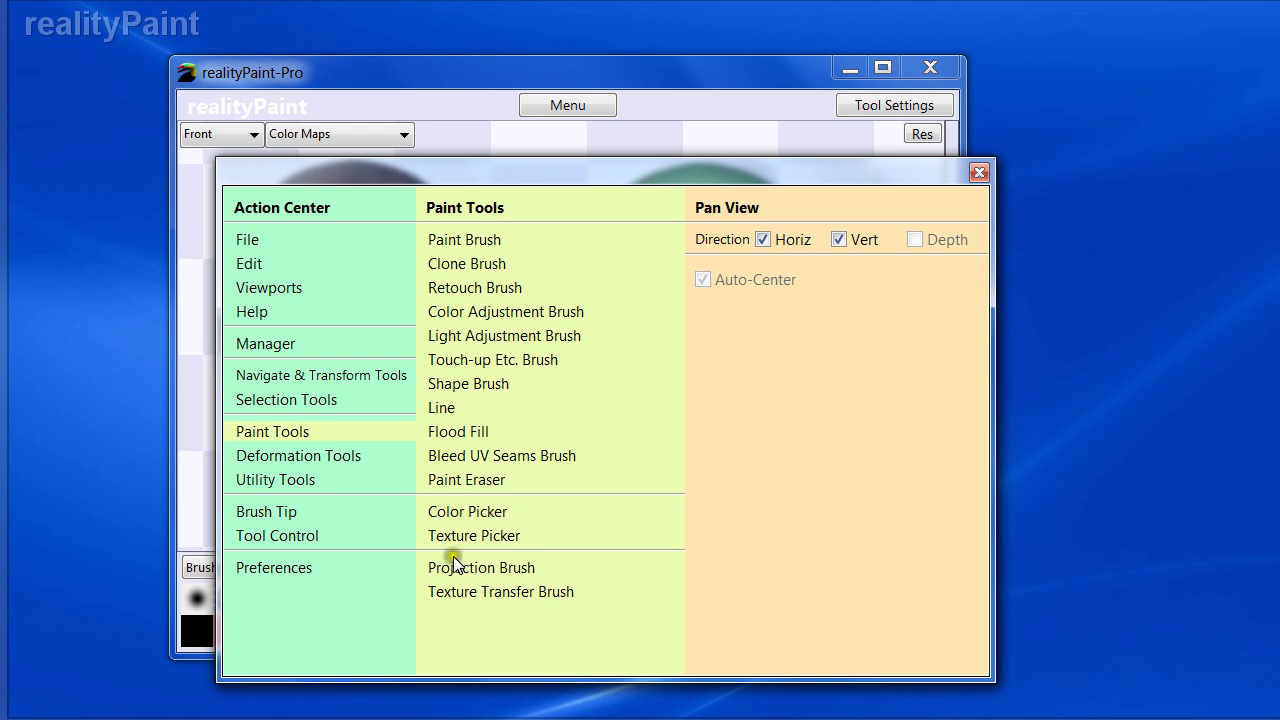
{"action": "left_click", "coordinate": [455, 590]}
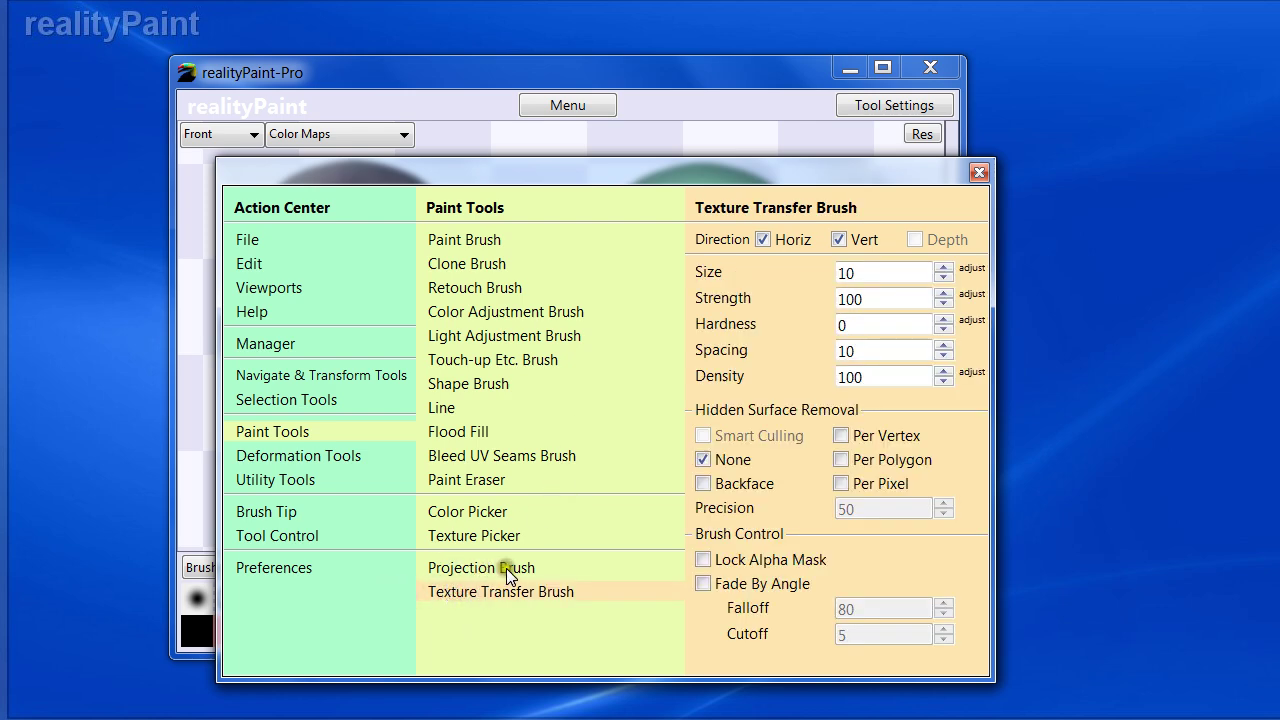
{"action": "key", "text": "space"}
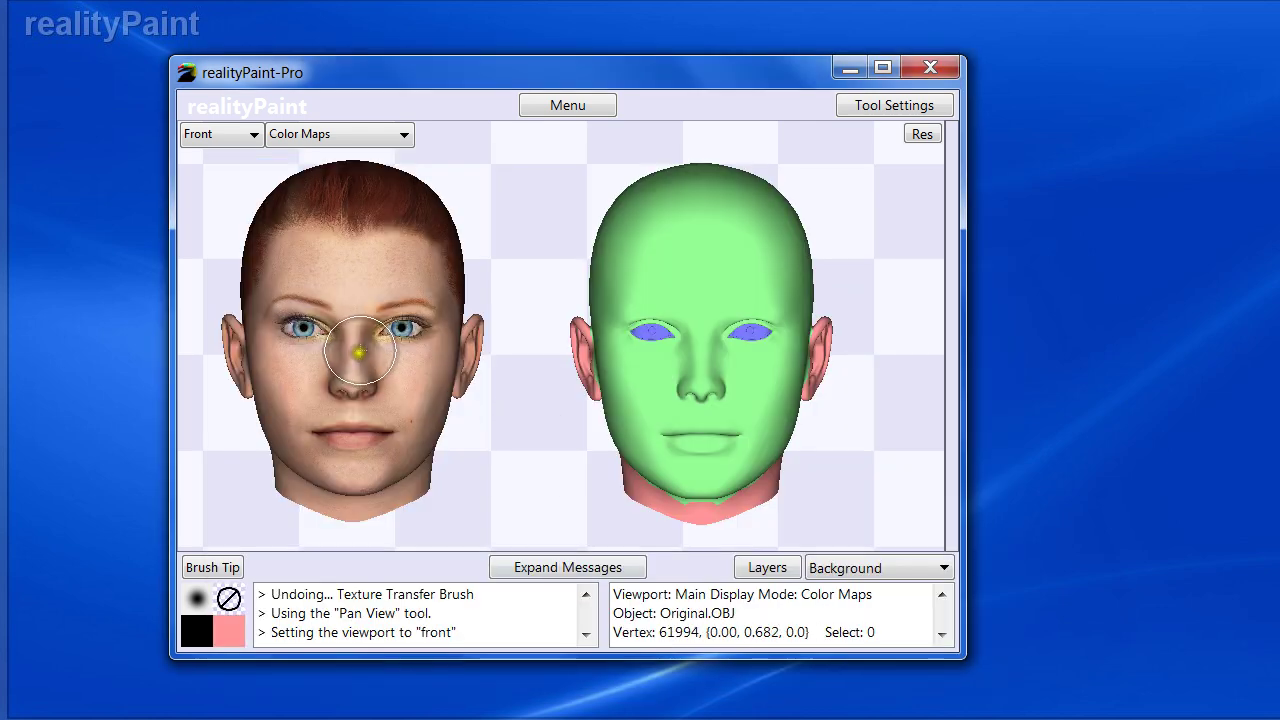
{"action": "mouse_move", "coordinate": [457, 380]}
{"action": "left_mouse_down"}
{"action": "mouse_move", "coordinate": [394, 486]}
{"action": "mouse_move", "coordinate": [458, 310]}
{"action": "mouse_move", "coordinate": [455, 276]}
{"action": "mouse_move", "coordinate": [437, 409]}
{"action": "mouse_move", "coordinate": [410, 240]}
{"action": "mouse_move", "coordinate": [442, 234]}
{"action": "mouse_move", "coordinate": [453, 409]}
{"action": "mouse_move", "coordinate": [491, 504]}
{"action": "left_mouse_up"}
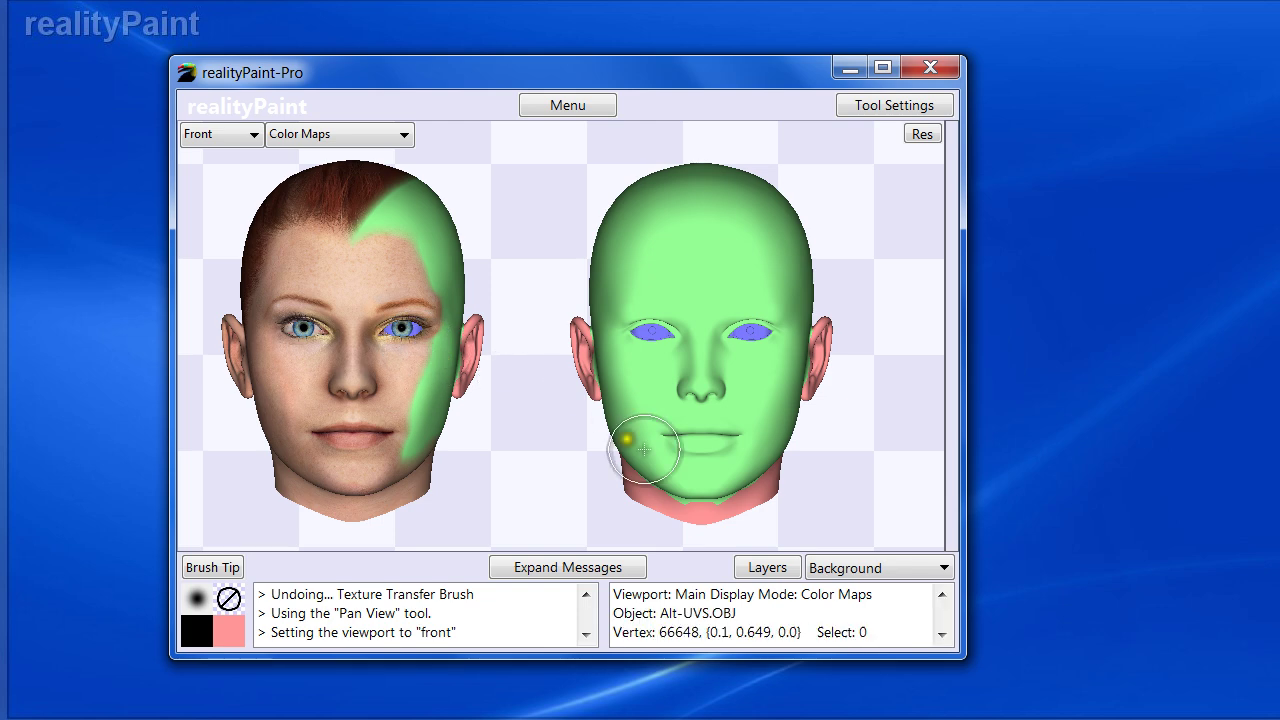
{"action": "left_click", "coordinate": [812, 568]}
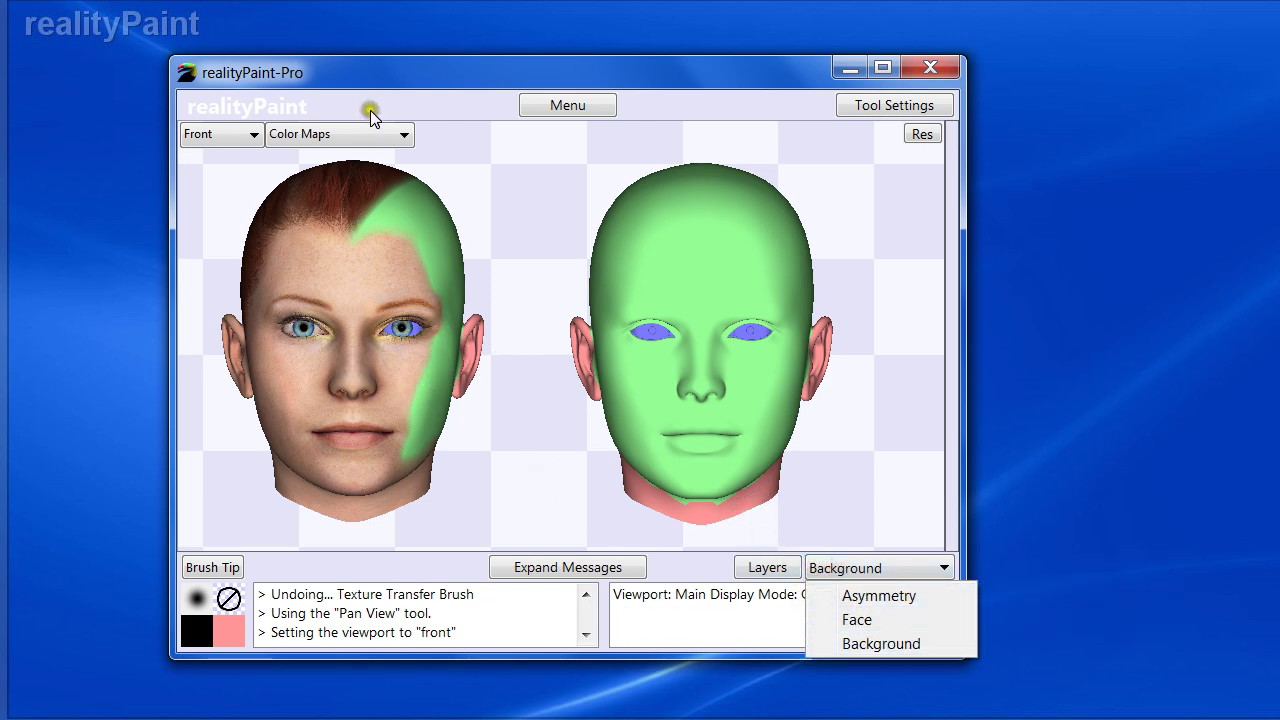
{"action": "left_click", "coordinate": [409, 109]}
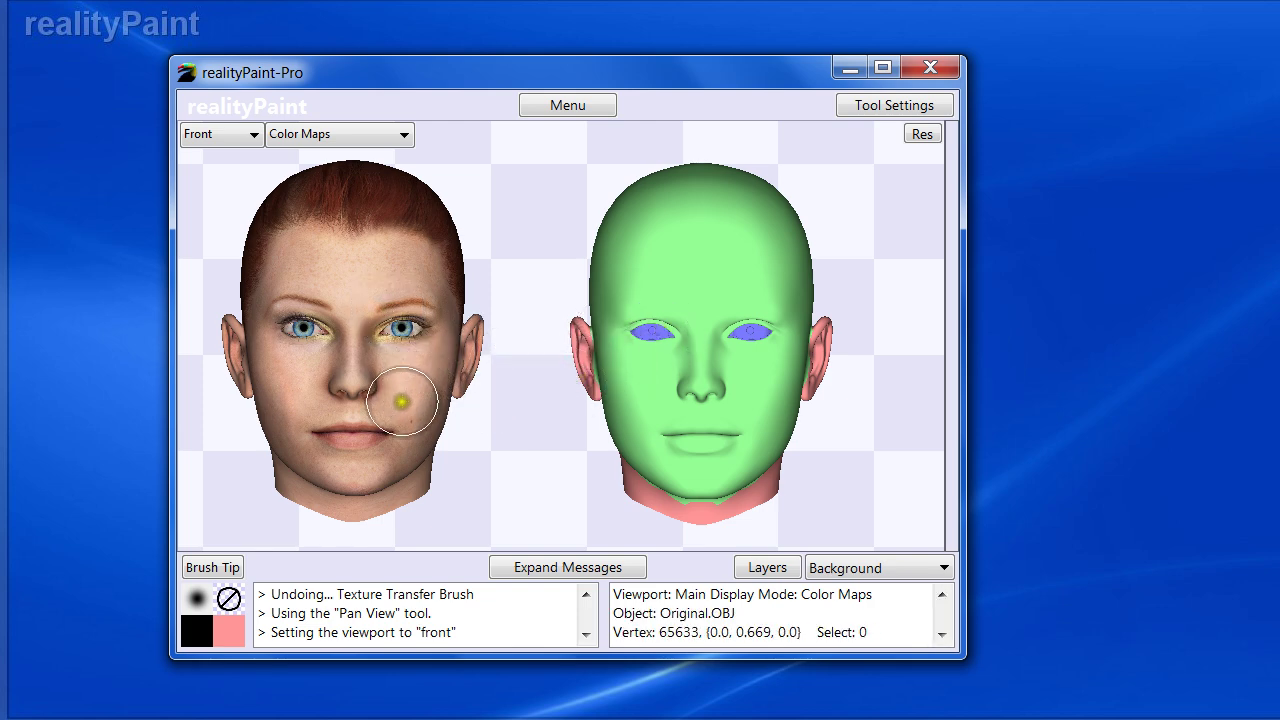
Step: From an angled view, try transferring the green head's colors onto the side of the original head, and undo the transfer
{"action": "middle_click_drag", "start_coordinate": [431, 325], "coordinate": [351, 351]}
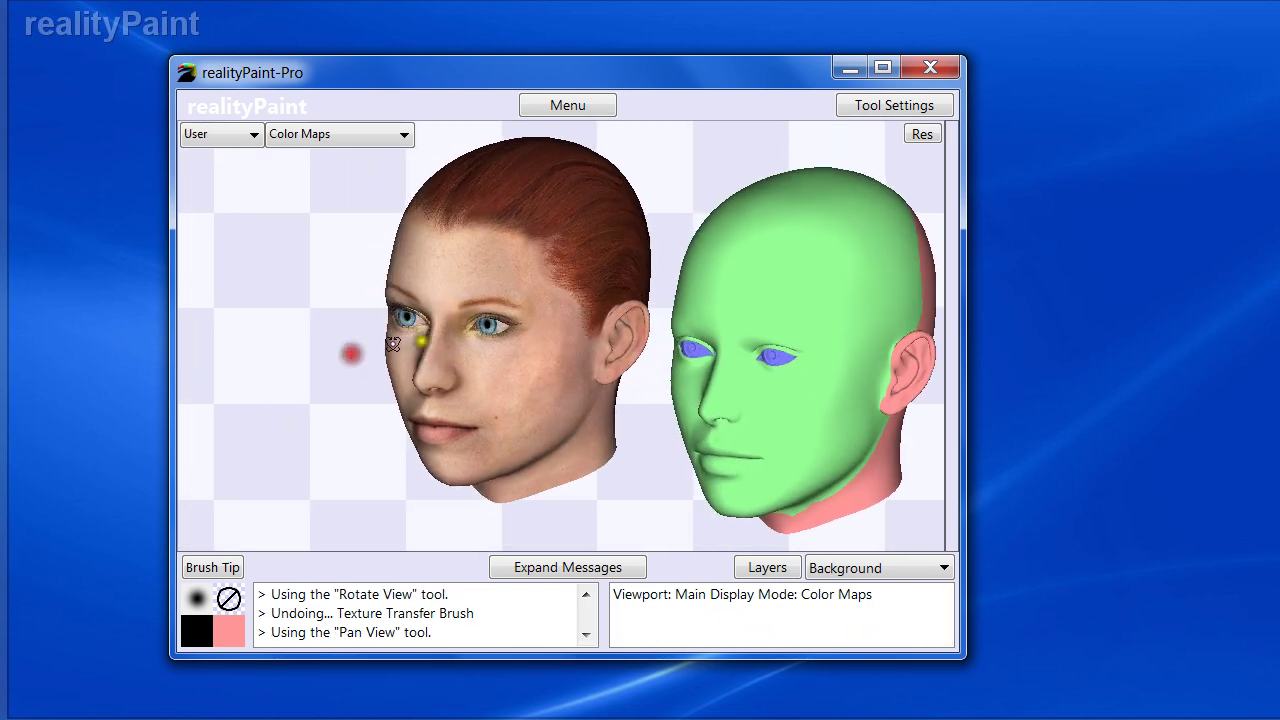
{"action": "key", "text": "space"}
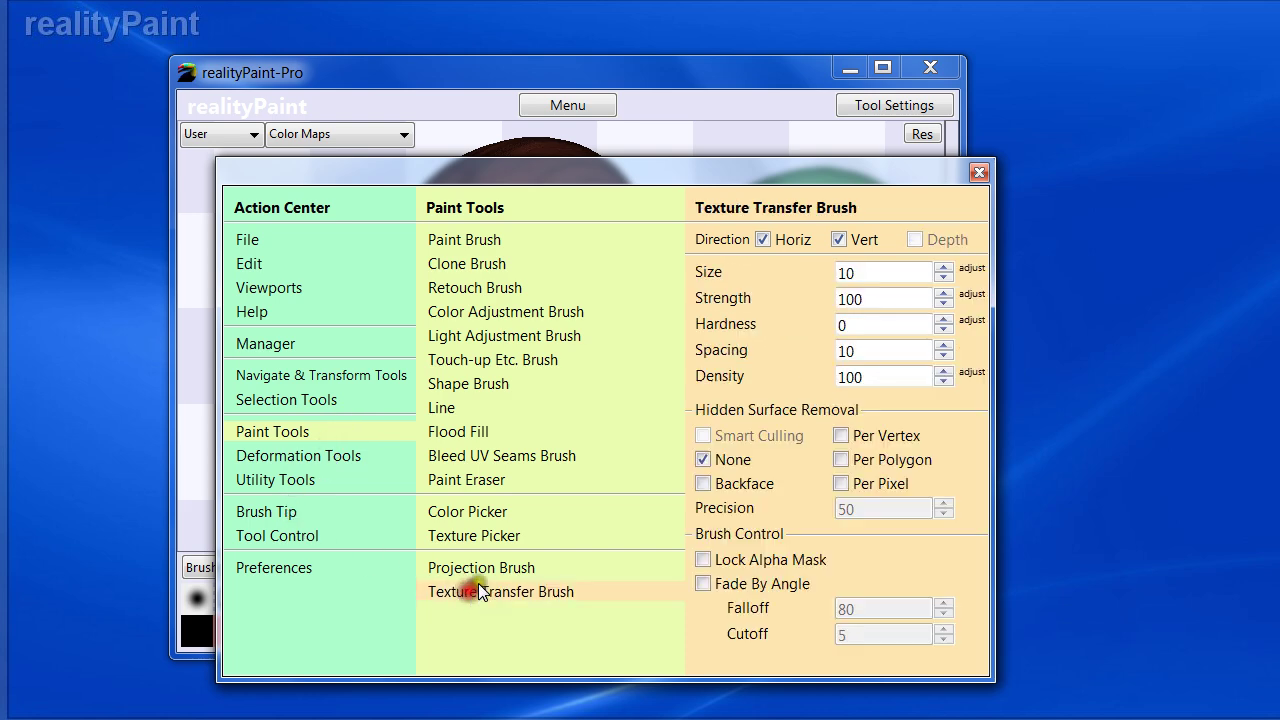
{"action": "left_click", "coordinate": [472, 589]}
{"action": "mouse_move", "coordinate": [643, 386]}
{"action": "left_mouse_down"}
{"action": "mouse_move", "coordinate": [586, 337]}
{"action": "mouse_move", "coordinate": [576, 216]}
{"action": "mouse_move", "coordinate": [609, 372]}
{"action": "mouse_move", "coordinate": [549, 177]}
{"action": "mouse_move", "coordinate": [556, 222]}
{"action": "left_mouse_up"}
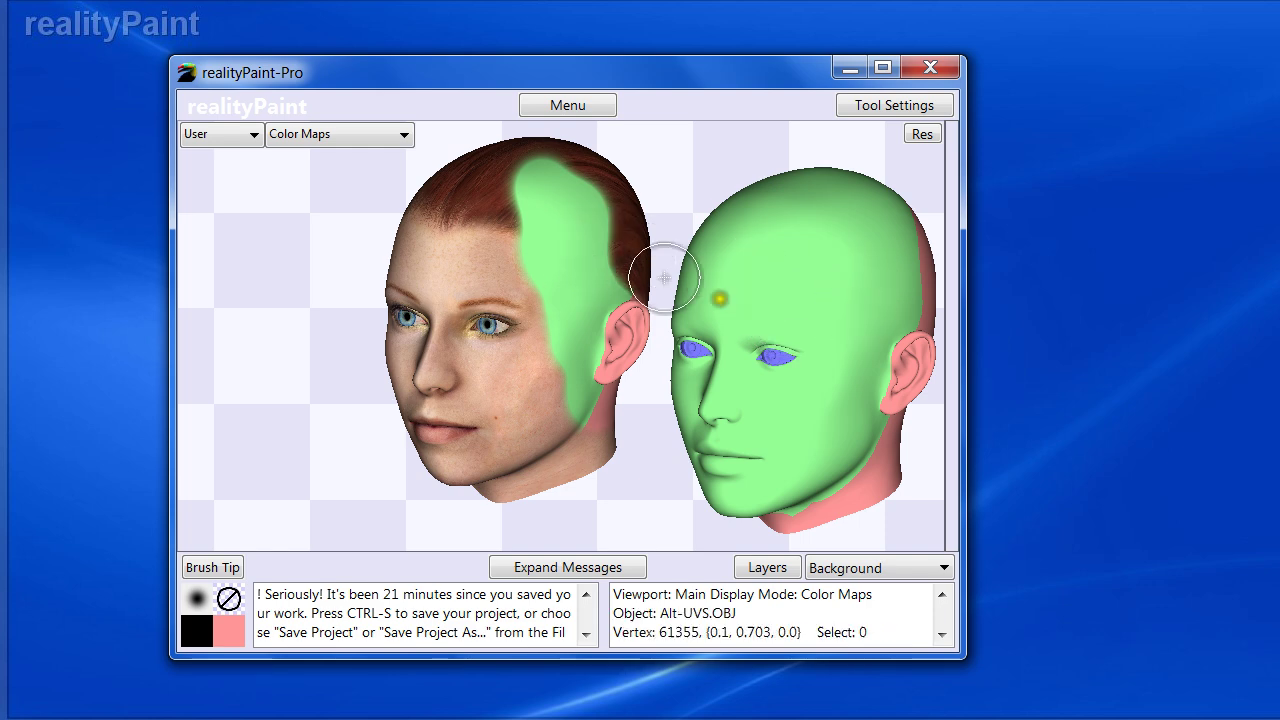
{"action": "left_click_drag", "start_coordinate": [565, 78], "coordinate": [545, 73]}
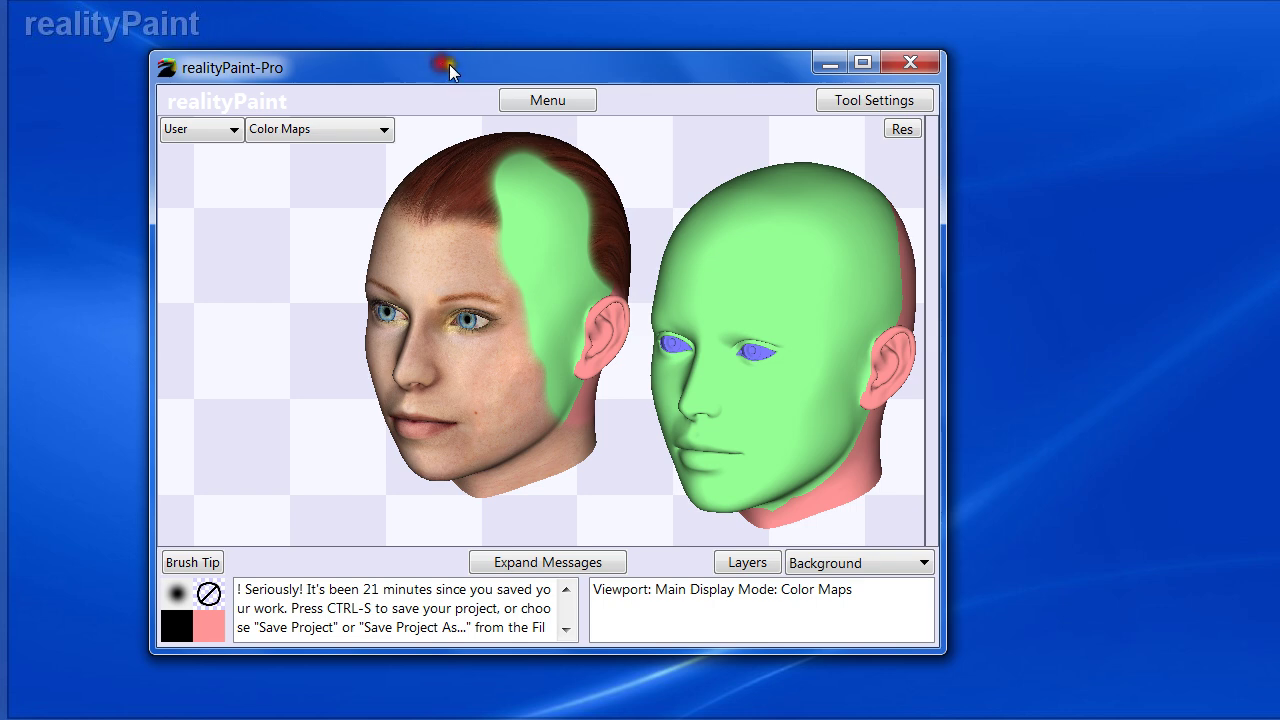
{"action": "key", "text": "ctrl+z"}
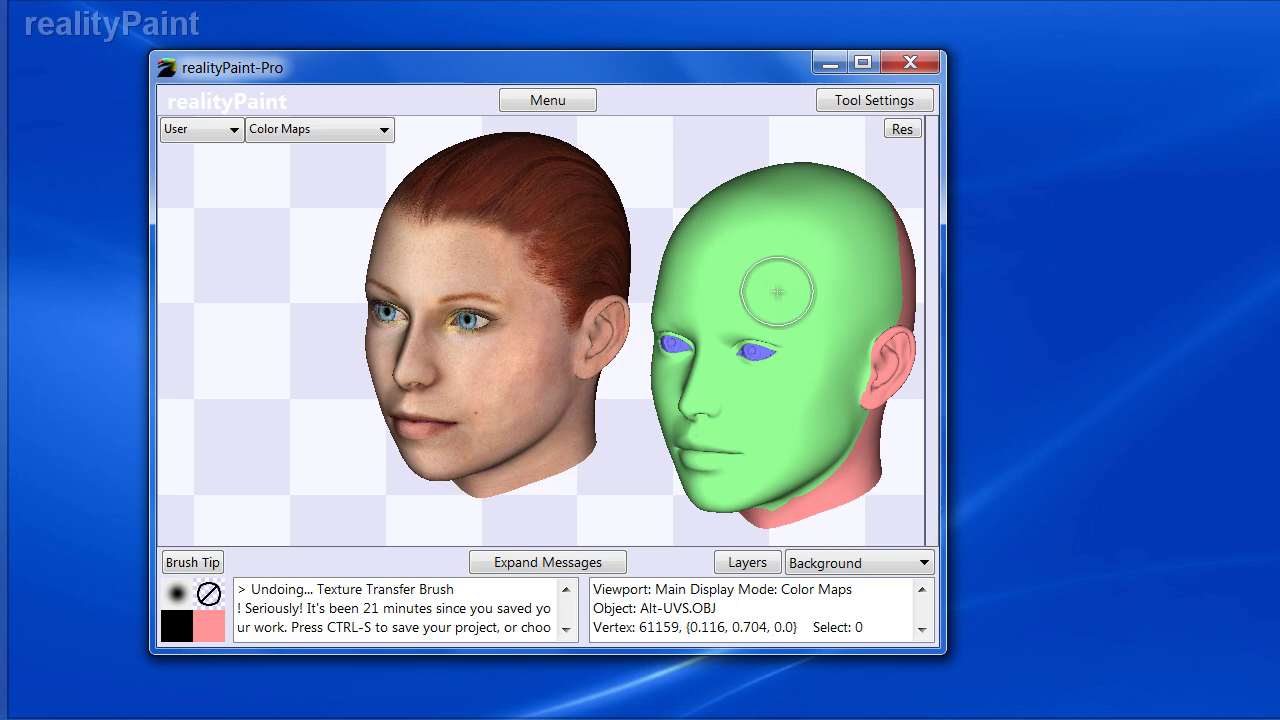
Step: Examine the UV patch boundaries on the side of the green head's forehead up close with the Resolution Visualizer
{"action": "key", "text": "r"}
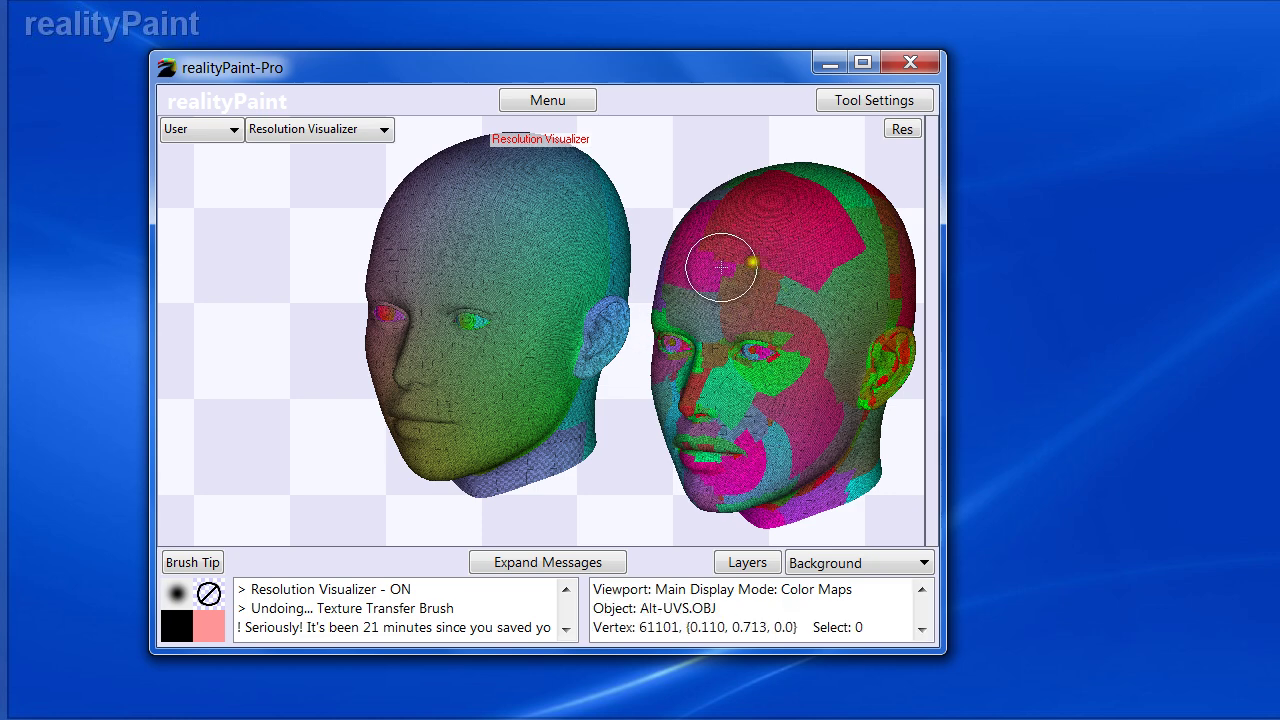
{"action": "right_click_drag", "start_coordinate": [777, 329], "coordinate": [788, 300]}
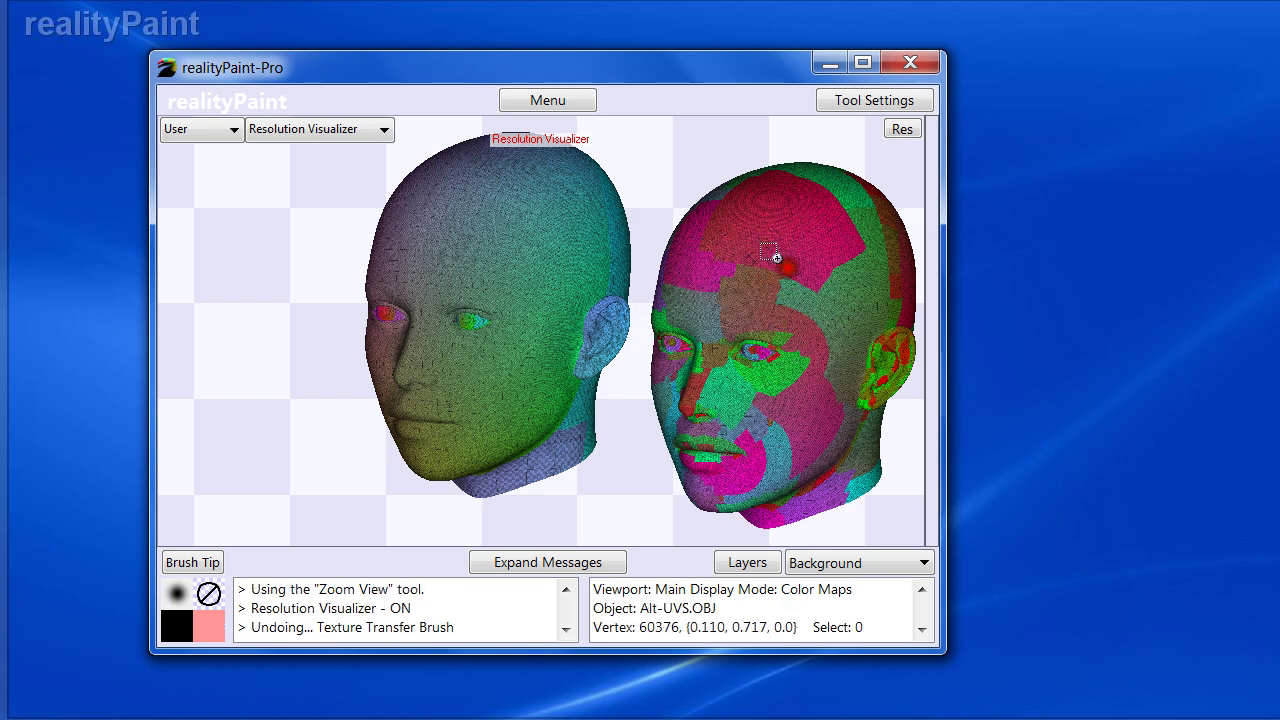
{"action": "left_click_drag", "start_coordinate": [766, 250], "coordinate": [838, 316]}
{"action": "left_click", "coordinate": [532, 330]}
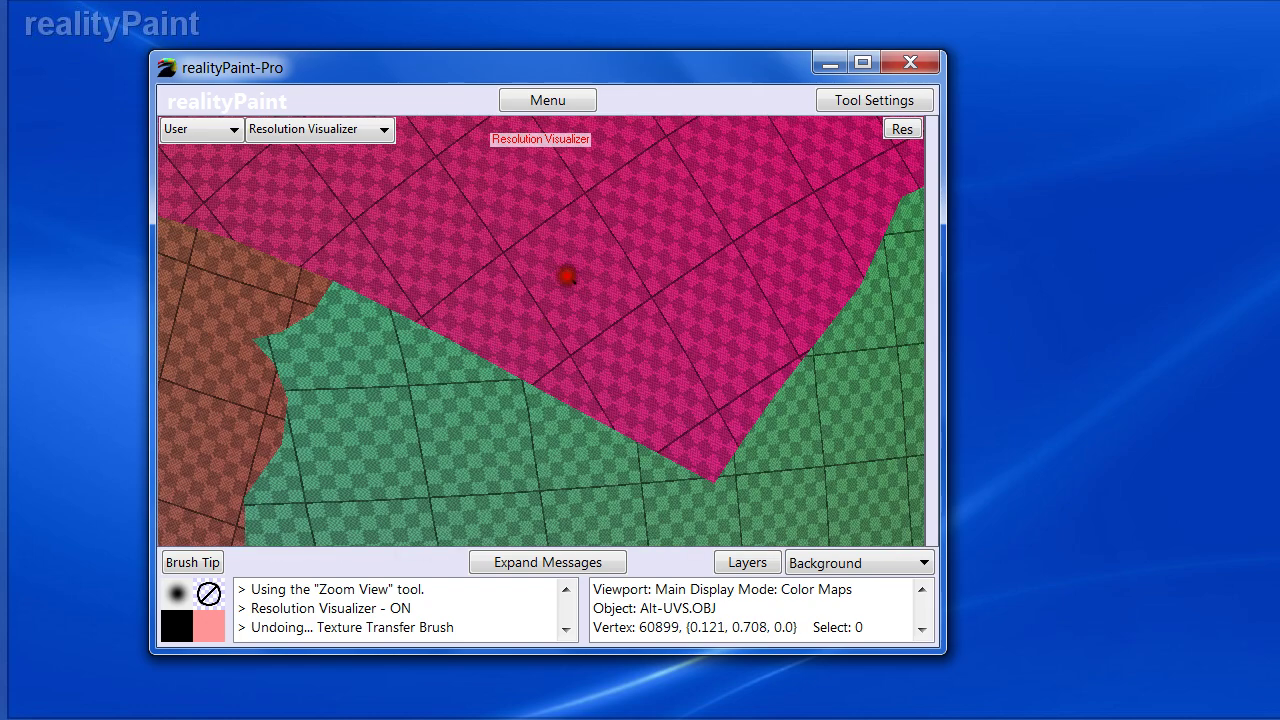
{"action": "left_click", "coordinate": [568, 277]}
{"action": "right_click", "coordinate": [589, 319]}
{"action": "right_click", "coordinate": [584, 326]}
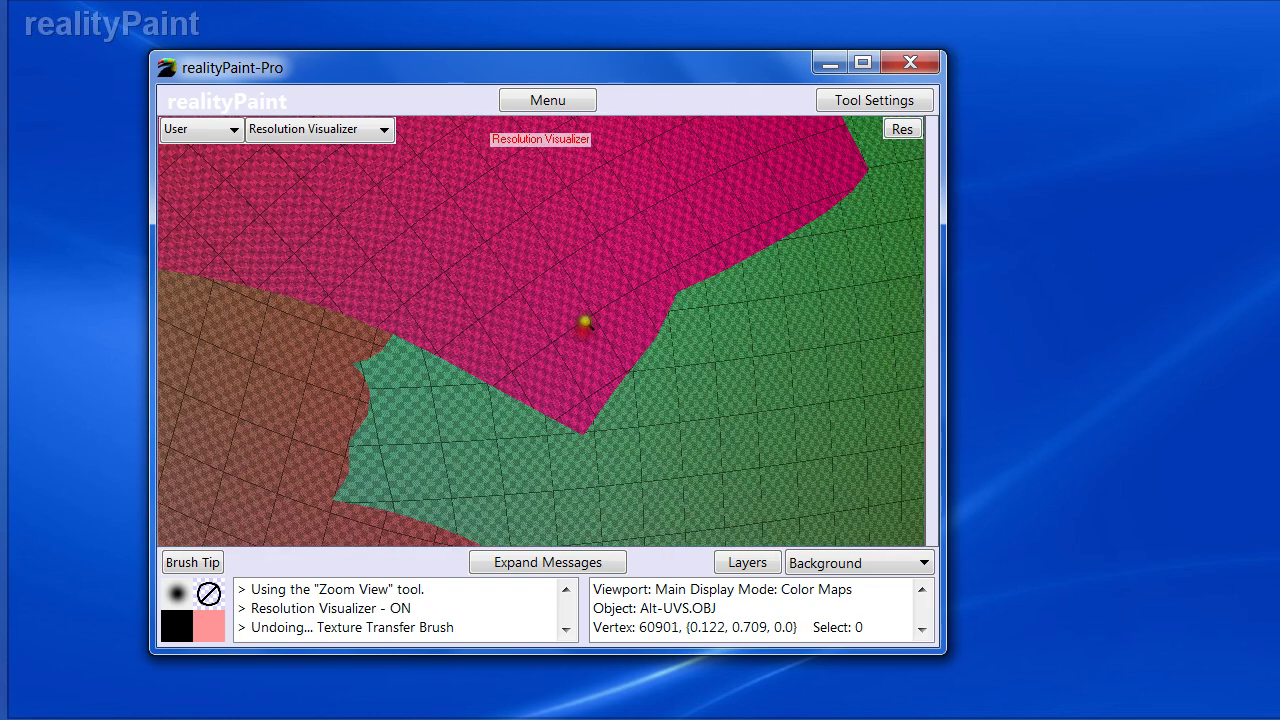
Step: Examine the UV patches on the green head's forehead and ear up close, and return to a wider view of both heads
{"action": "right_click", "coordinate": [582, 322]}
{"action": "scroll", "coordinate": [556, 318], "scroll_direction": "down", "scroll_amount": 5}
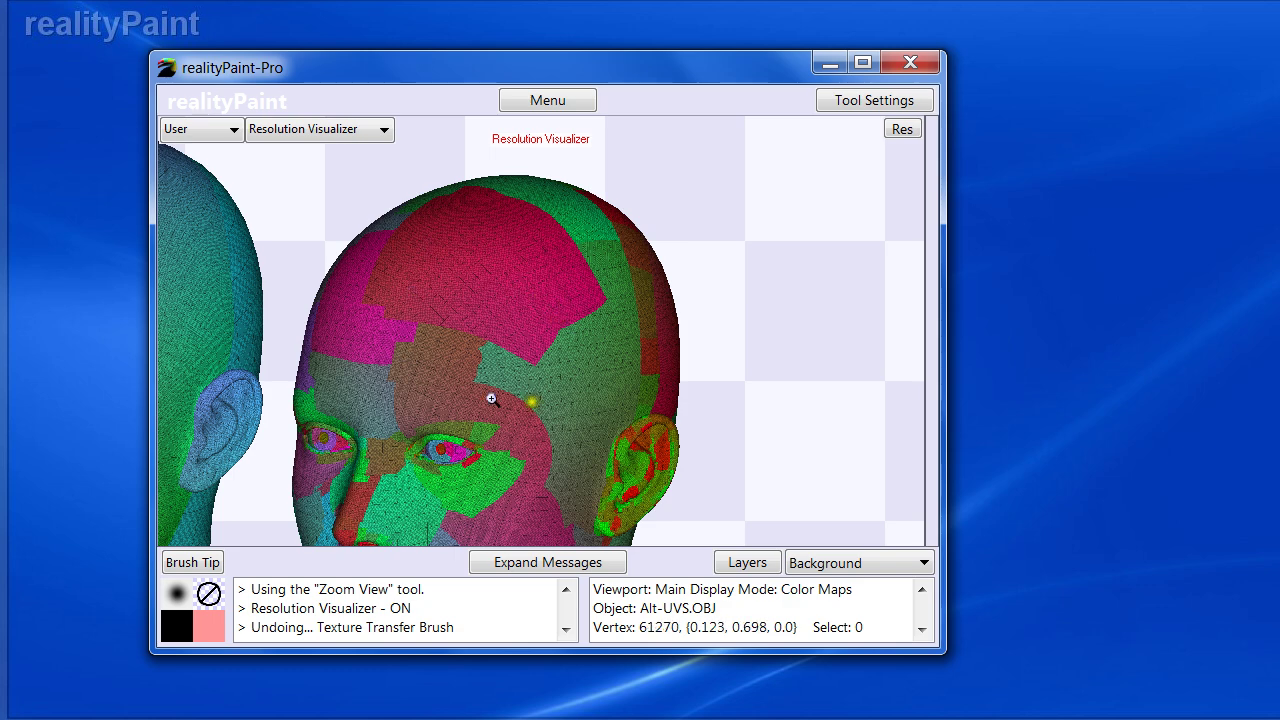
{"action": "scroll", "coordinate": [676, 458], "scroll_direction": "up", "scroll_amount": 5}
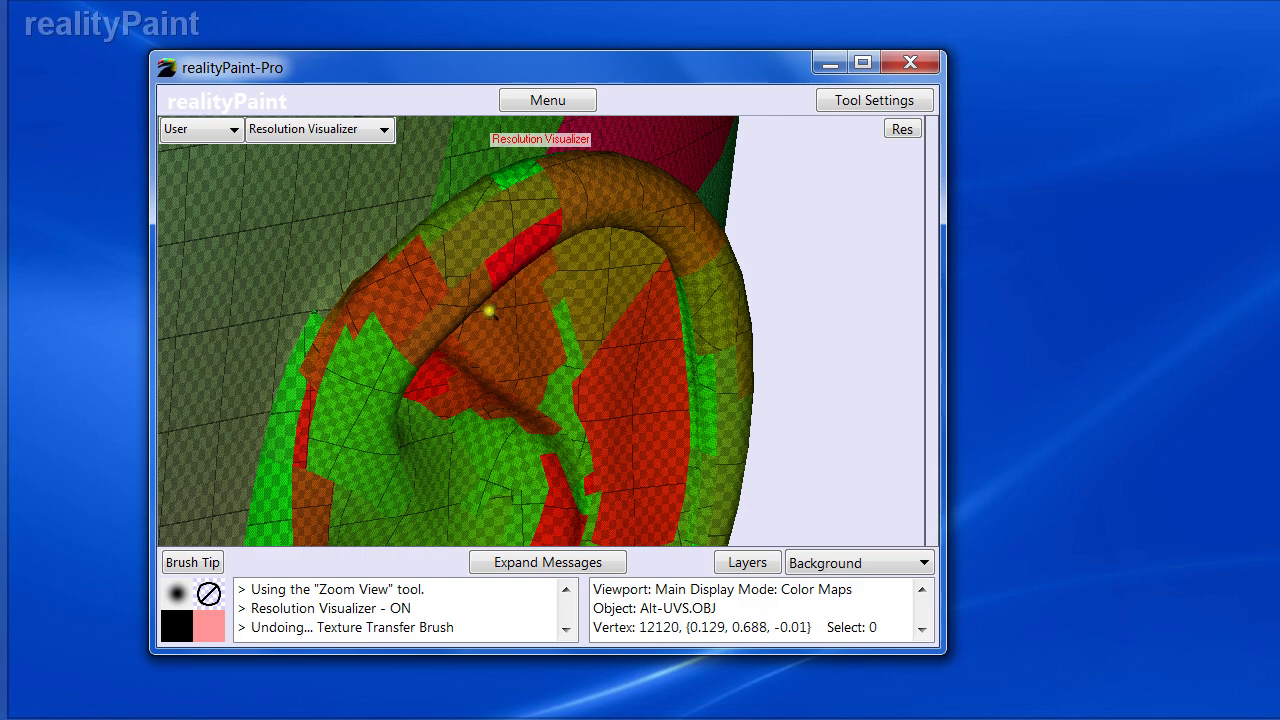
{"action": "scroll", "coordinate": [495, 305], "scroll_direction": "down", "scroll_amount": 3}
{"action": "scroll", "coordinate": [495, 318], "scroll_direction": "down", "scroll_amount": 5}
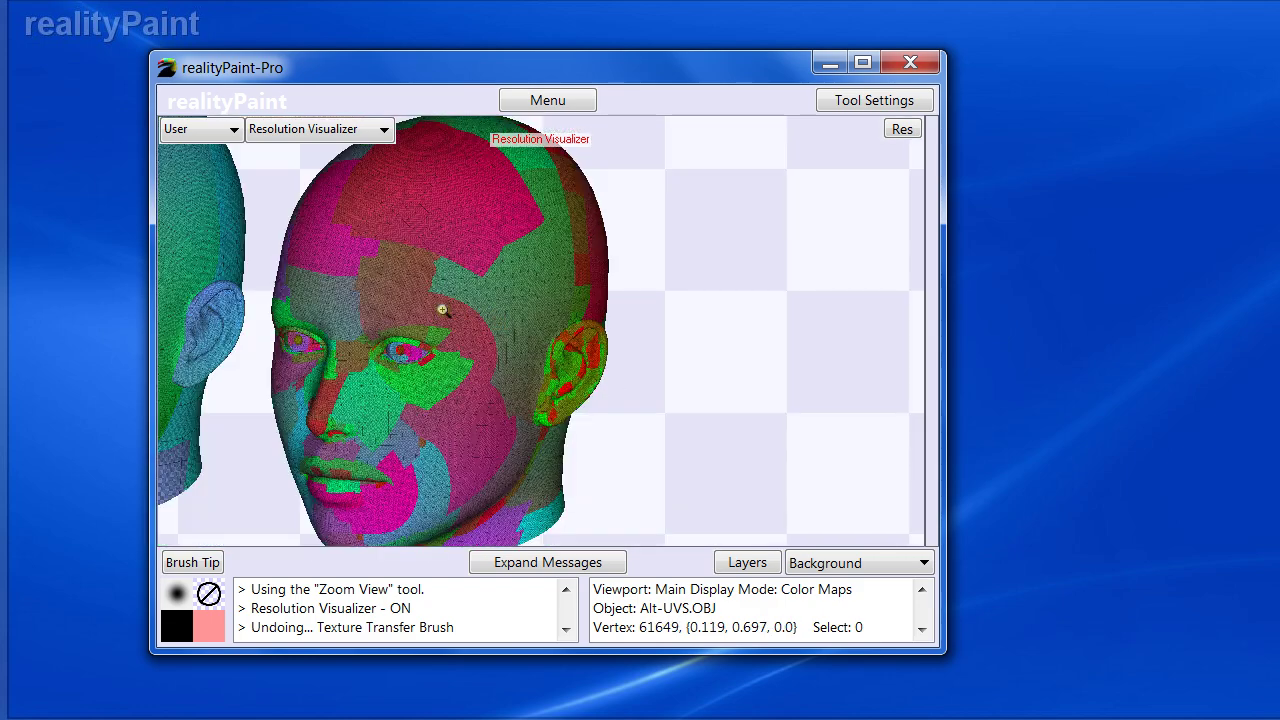
{"action": "scroll", "coordinate": [442, 310], "scroll_direction": "down", "scroll_amount": 5}
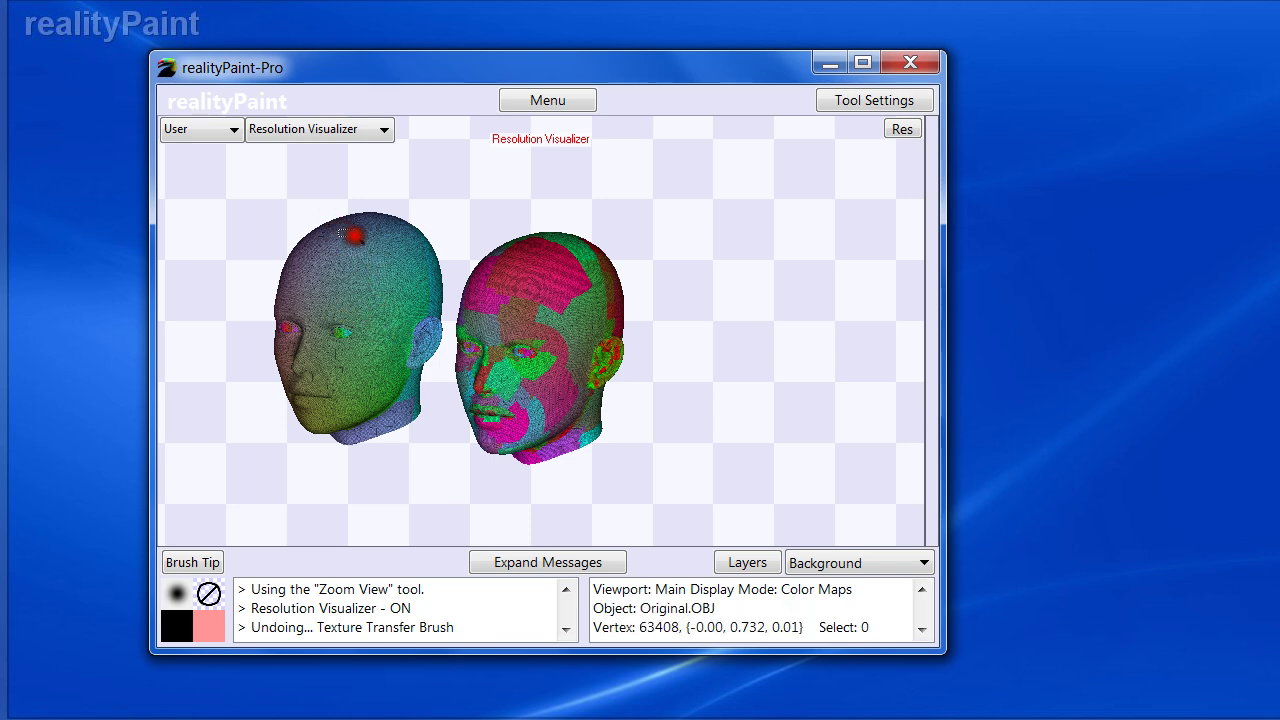
Step: Examine the checker density across the top of the original head up close with the Resolution Visualizer
{"action": "left_click", "coordinate": [399, 257]}
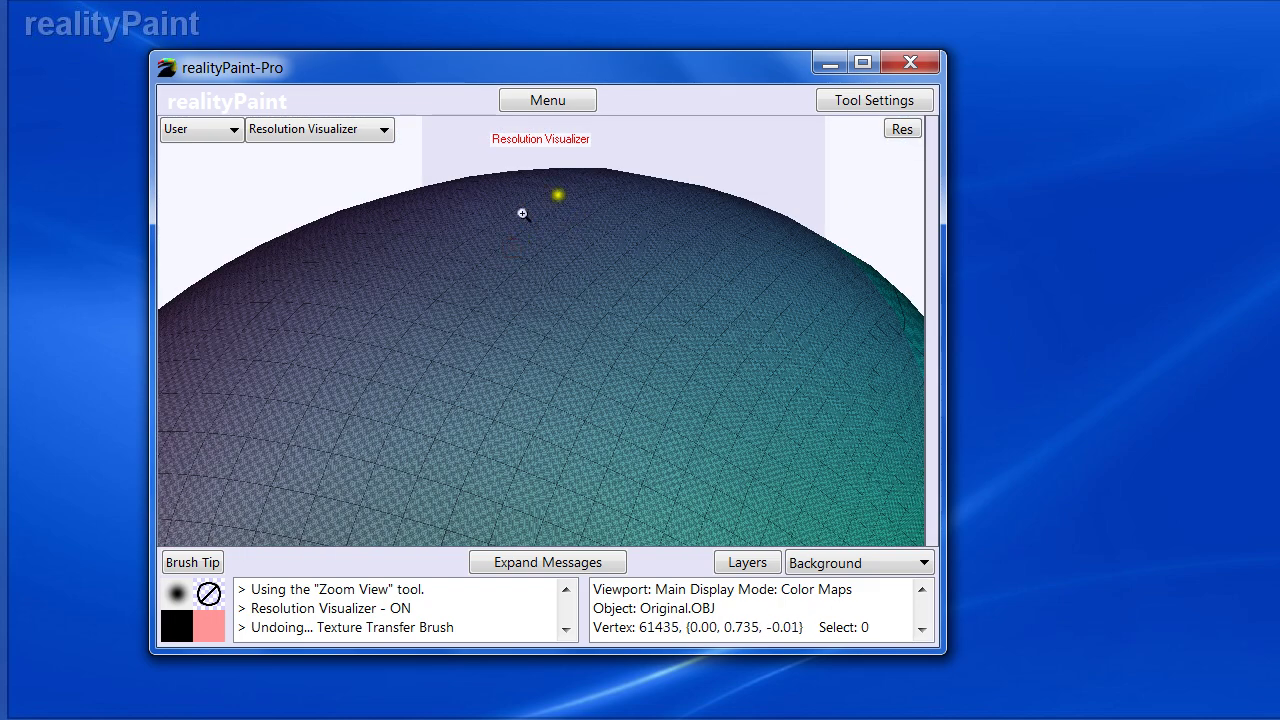
{"action": "left_click", "coordinate": [527, 290]}
{"action": "left_click", "coordinate": [545, 372]}
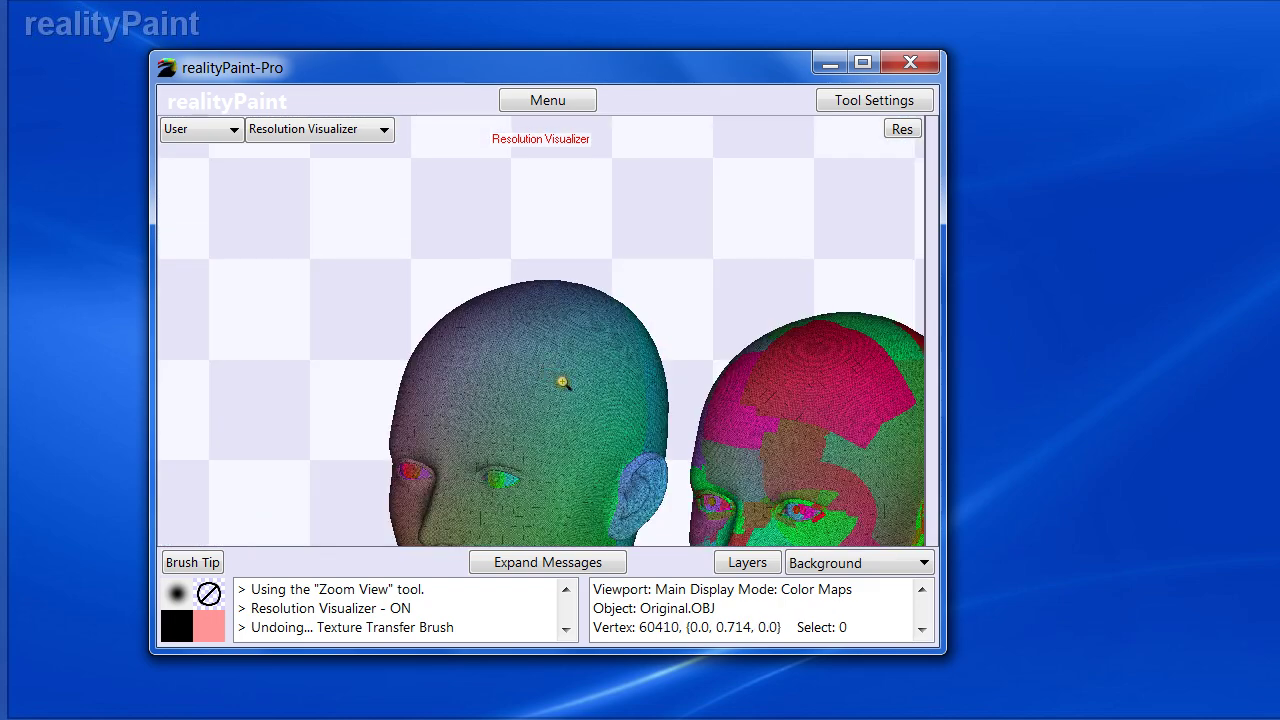
{"action": "scroll", "coordinate": [562, 382], "scroll_direction": "down", "scroll_amount": 2}
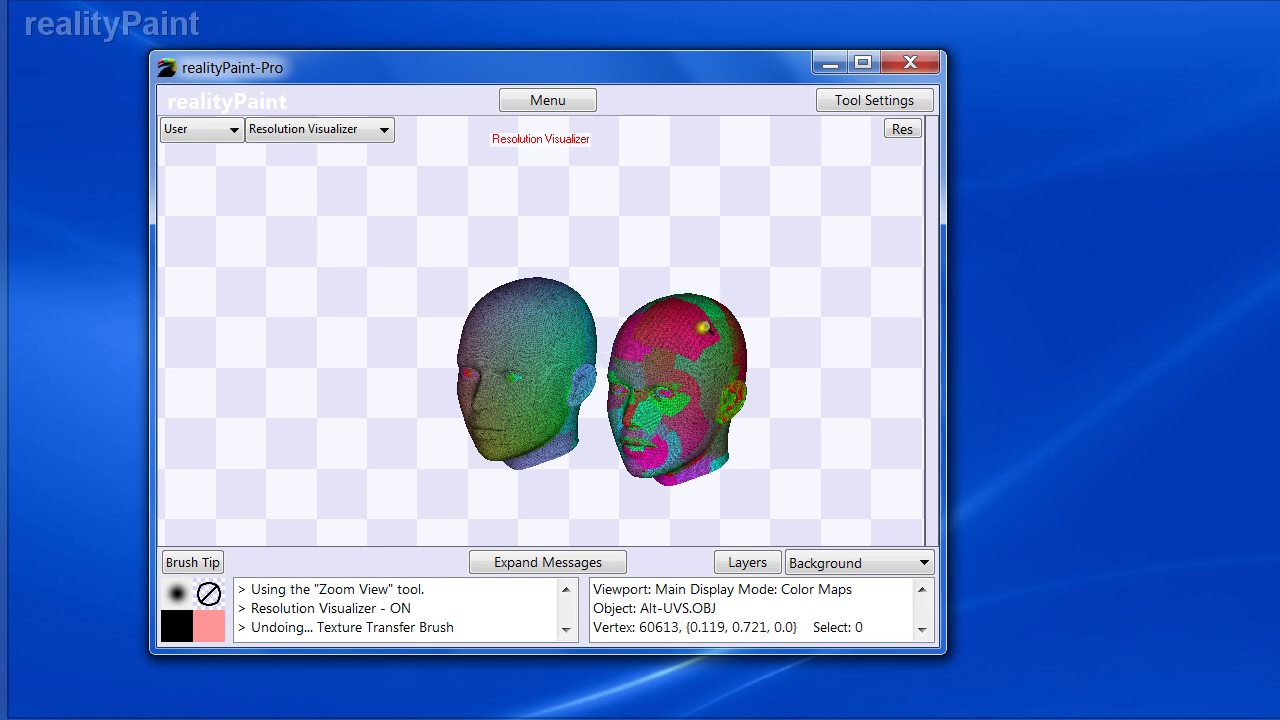
Step: Turn off the Resolution Visualizer and frame both heads in the front view
{"action": "key", "text": "r"}
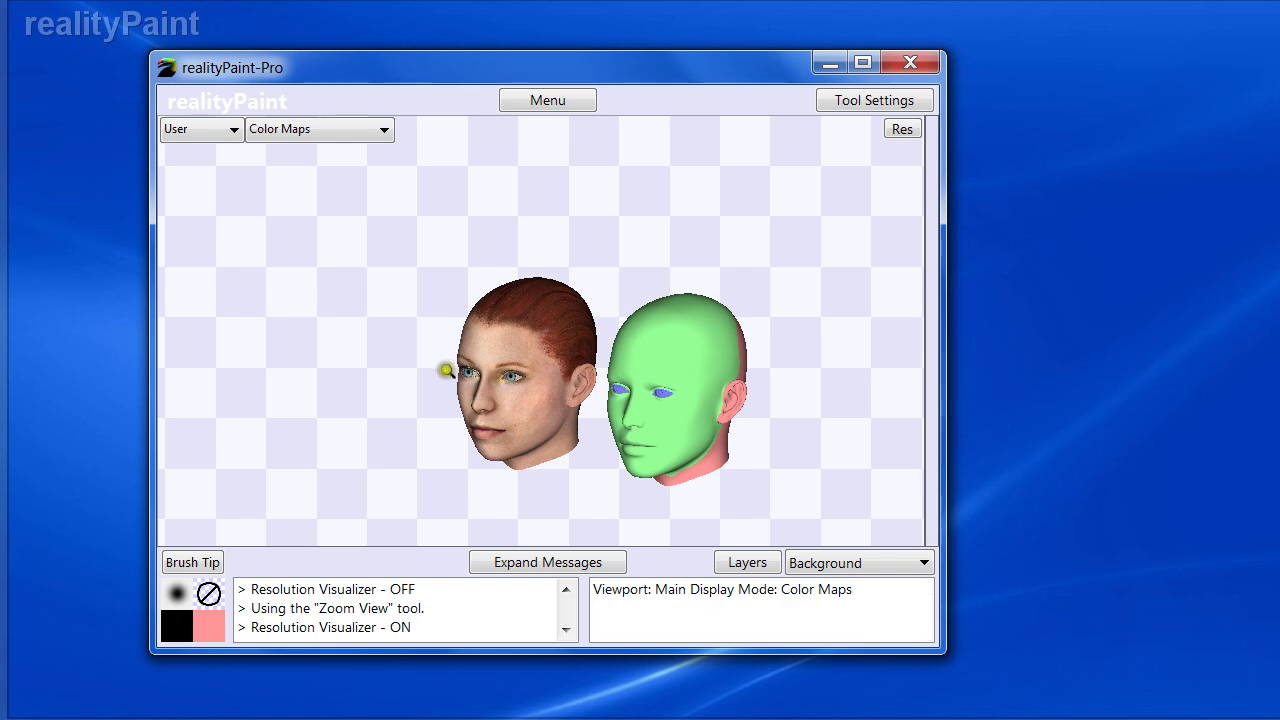
{"action": "key", "text": "f"}
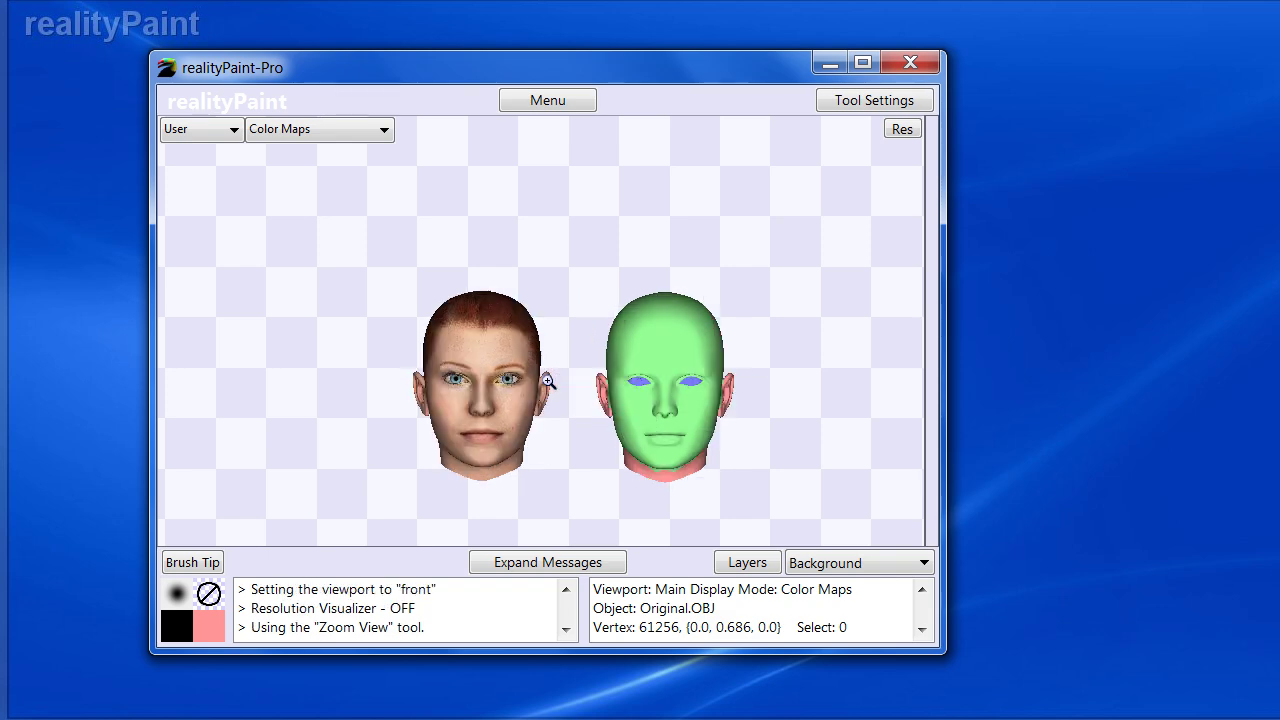
{"action": "left_click_drag", "start_coordinate": [409, 272], "coordinate": [740, 490]}
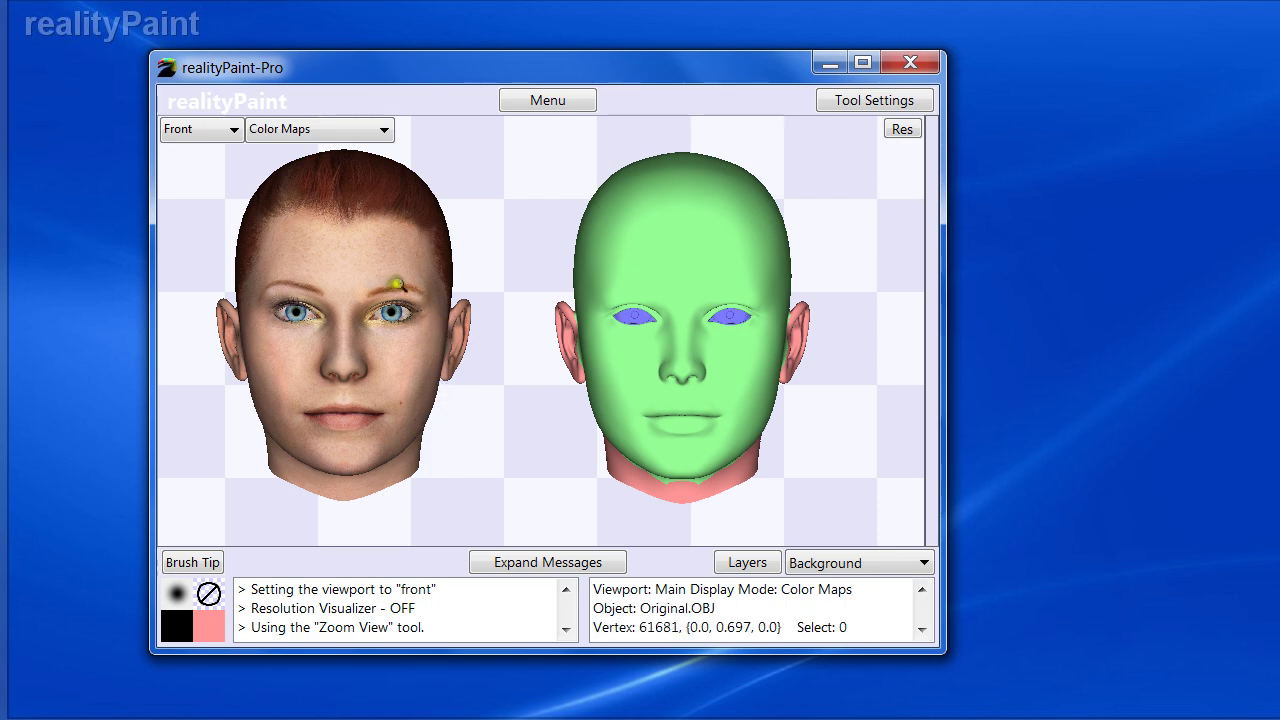
Step: Try a Paint Brush stroke on the green head's face, and undo it
{"action": "right_click", "coordinate": [376, 316]}
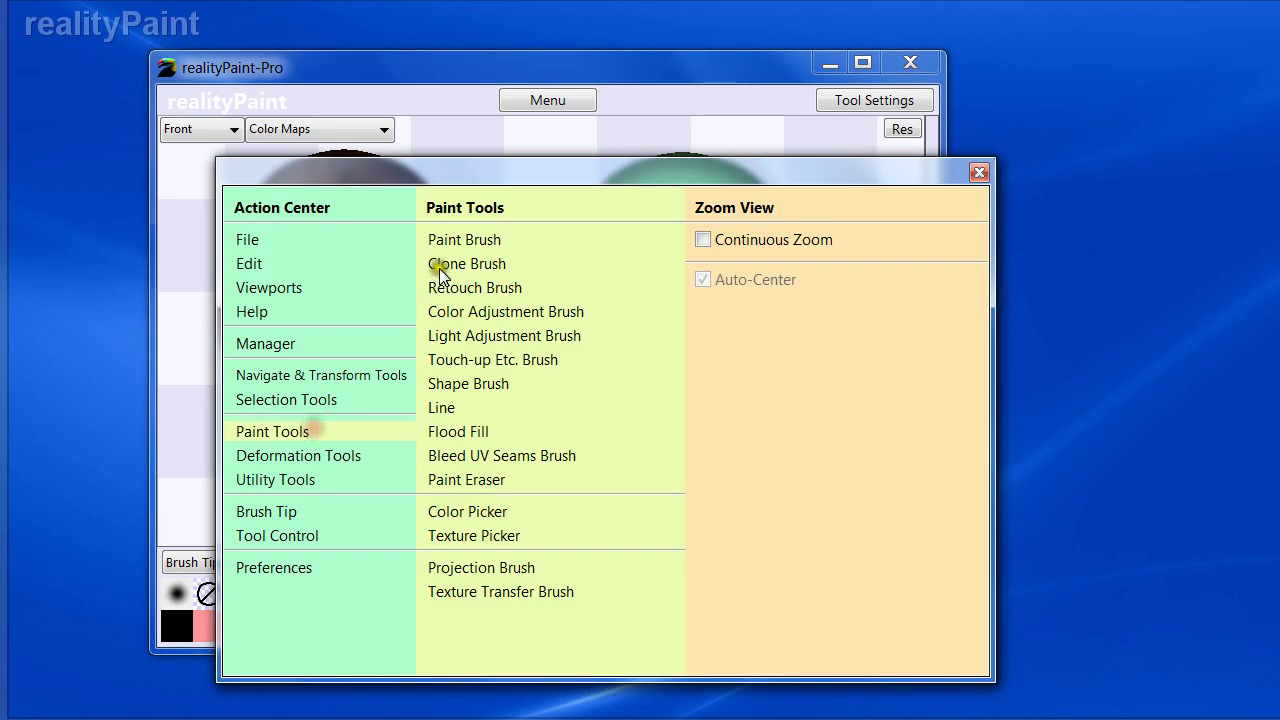
{"action": "left_click", "coordinate": [464, 240]}
{"action": "right_click", "coordinate": [724, 413]}
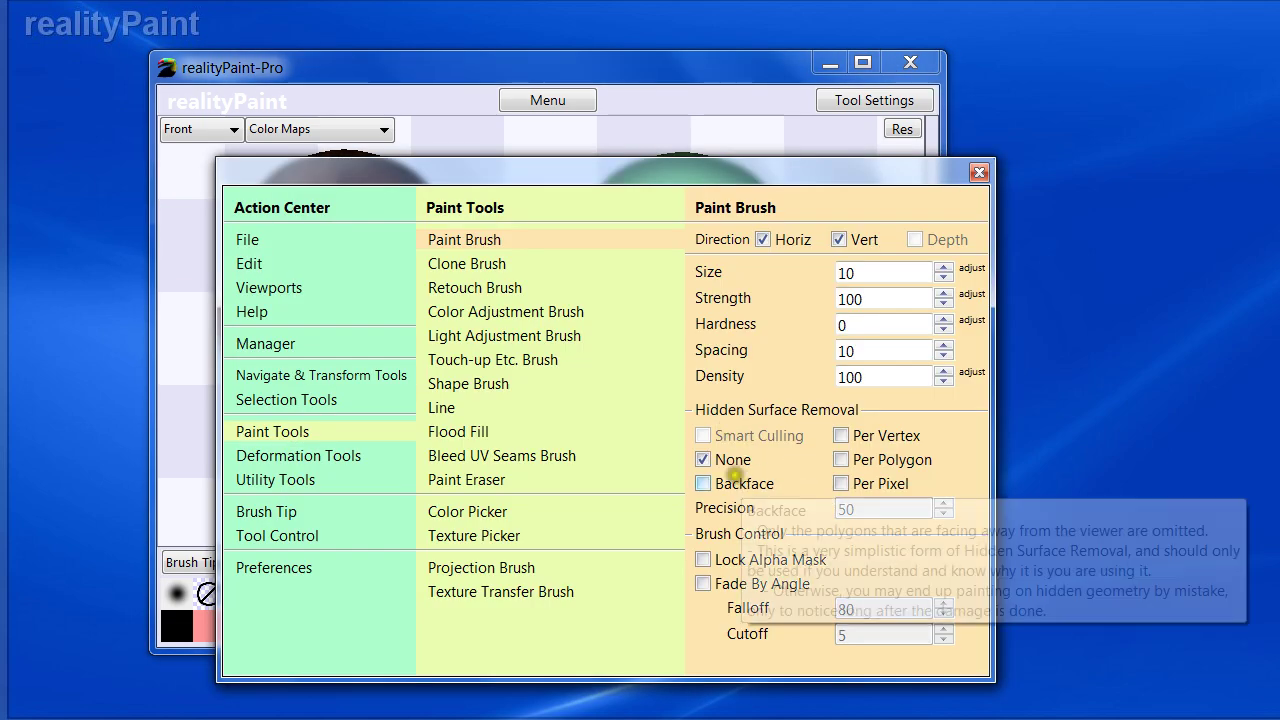
{"action": "right_click", "coordinate": [734, 472]}
{"action": "mouse_move", "coordinate": [712, 366]}
{"action": "left_mouse_down"}
{"action": "mouse_move", "coordinate": [663, 414]}
{"action": "mouse_move", "coordinate": [650, 406]}
{"action": "left_mouse_up"}
{"action": "key", "text": "ctrl+z"}
Step: Try transferring the original head's facial texture onto the green head with the Texture Transfer Brush, and undo the transfer
{"action": "right_click", "coordinate": [387, 512]}
{"action": "left_click", "coordinate": [479, 595]}
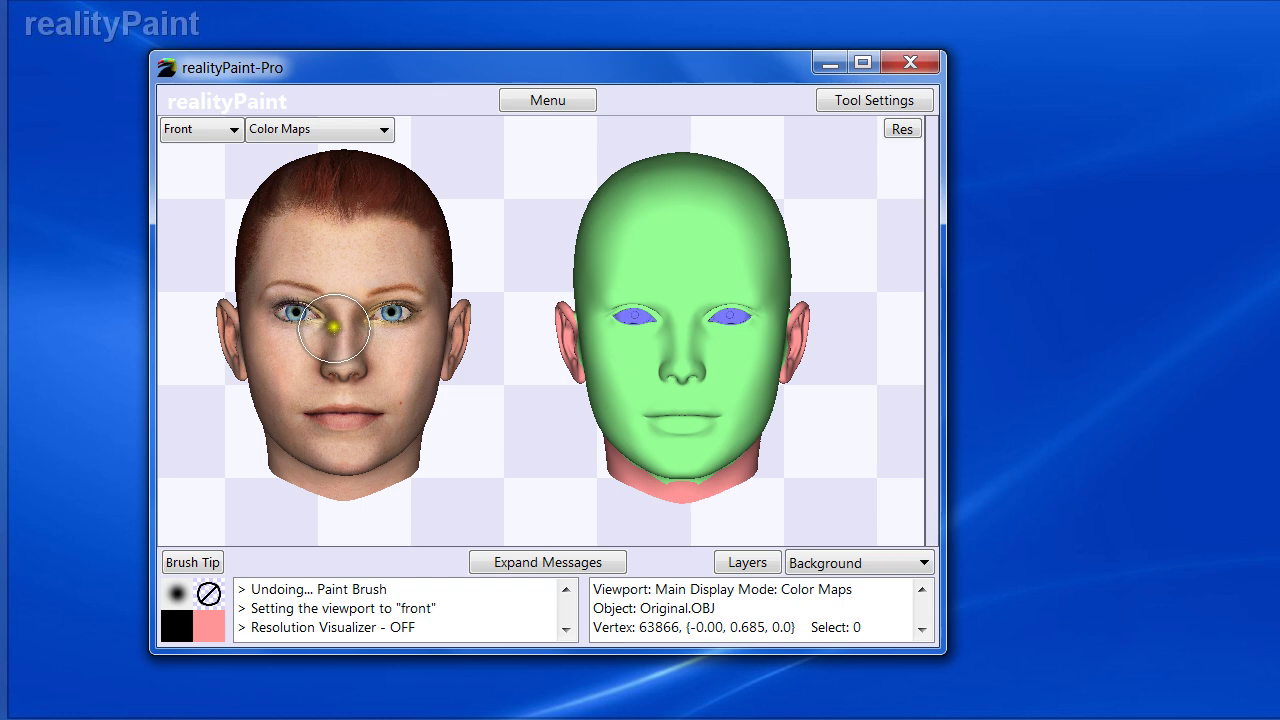
{"action": "mouse_move", "coordinate": [698, 414]}
{"action": "left_mouse_down"}
{"action": "mouse_move", "coordinate": [634, 361]}
{"action": "mouse_move", "coordinate": [692, 430]}
{"action": "mouse_move", "coordinate": [674, 272]}
{"action": "mouse_move", "coordinate": [645, 377]}
{"action": "mouse_move", "coordinate": [708, 275]}
{"action": "mouse_move", "coordinate": [725, 376]}
{"action": "mouse_move", "coordinate": [729, 311]}
{"action": "left_mouse_up"}
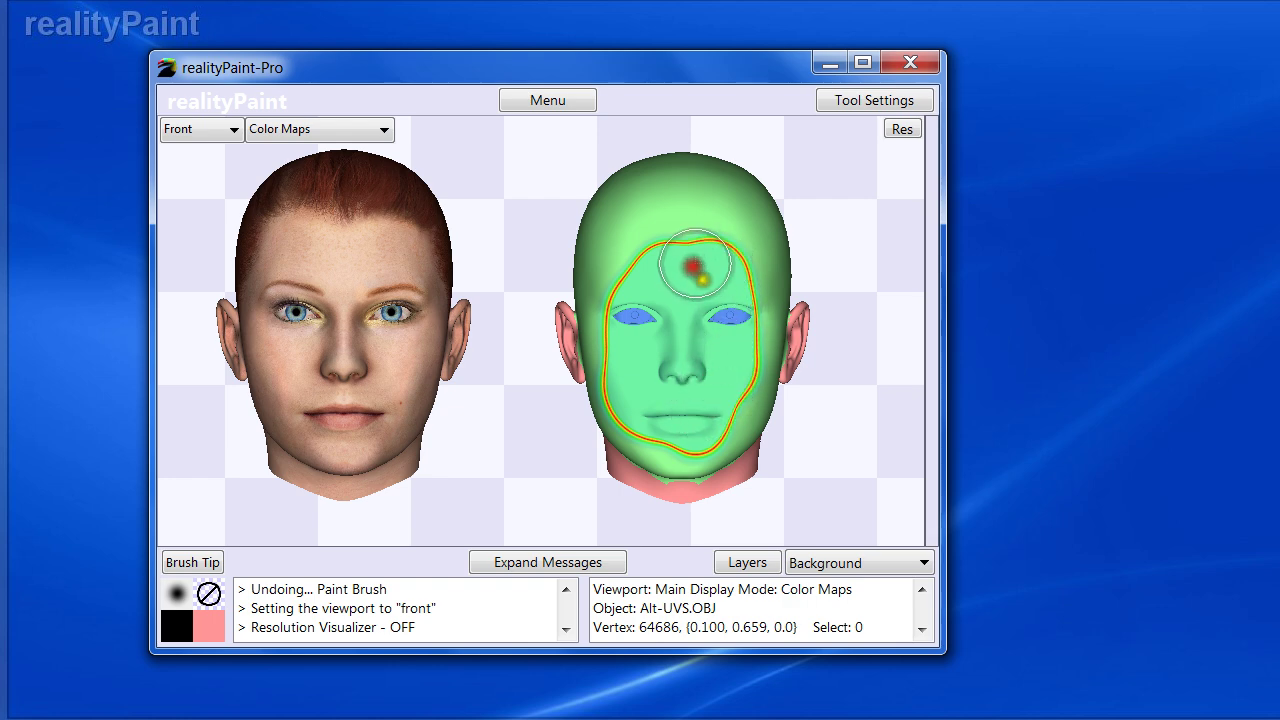
{"action": "left_click", "coordinate": [801, 396]}
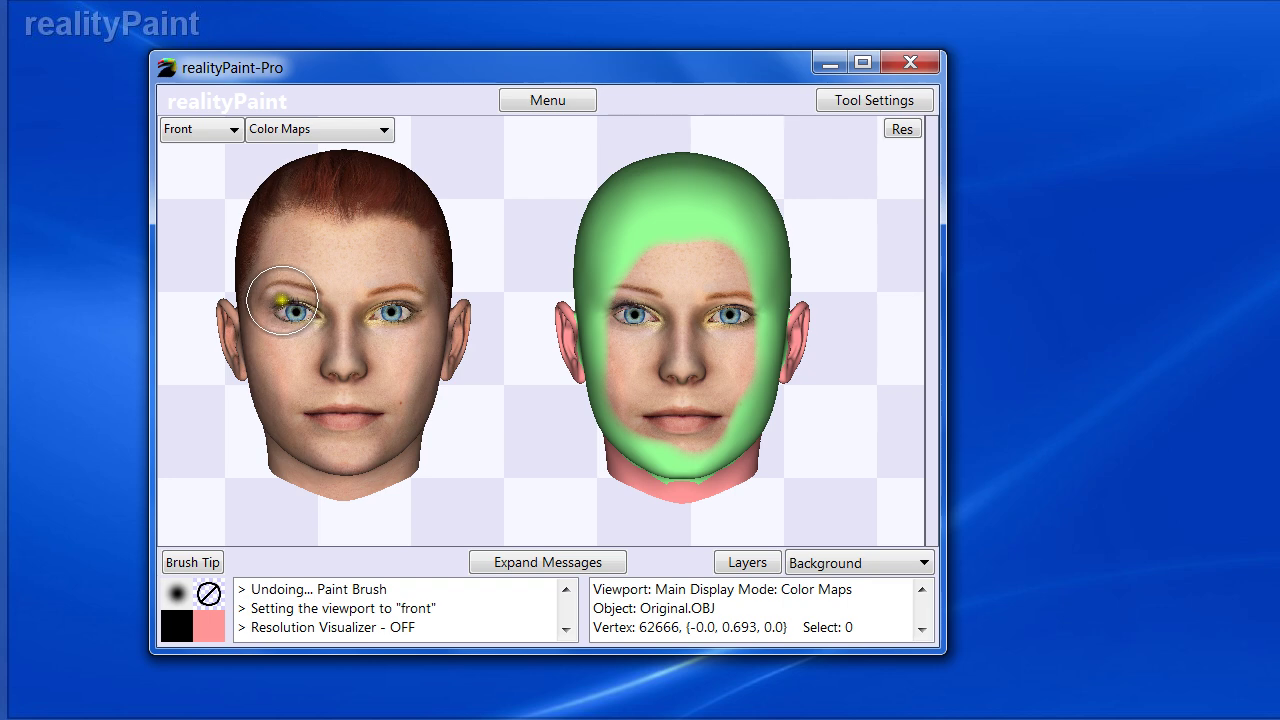
{"action": "mouse_move", "coordinate": [638, 242]}
{"action": "left_mouse_down"}
{"action": "mouse_move", "coordinate": [655, 282]}
{"action": "mouse_move", "coordinate": [607, 265]}
{"action": "left_mouse_up"}
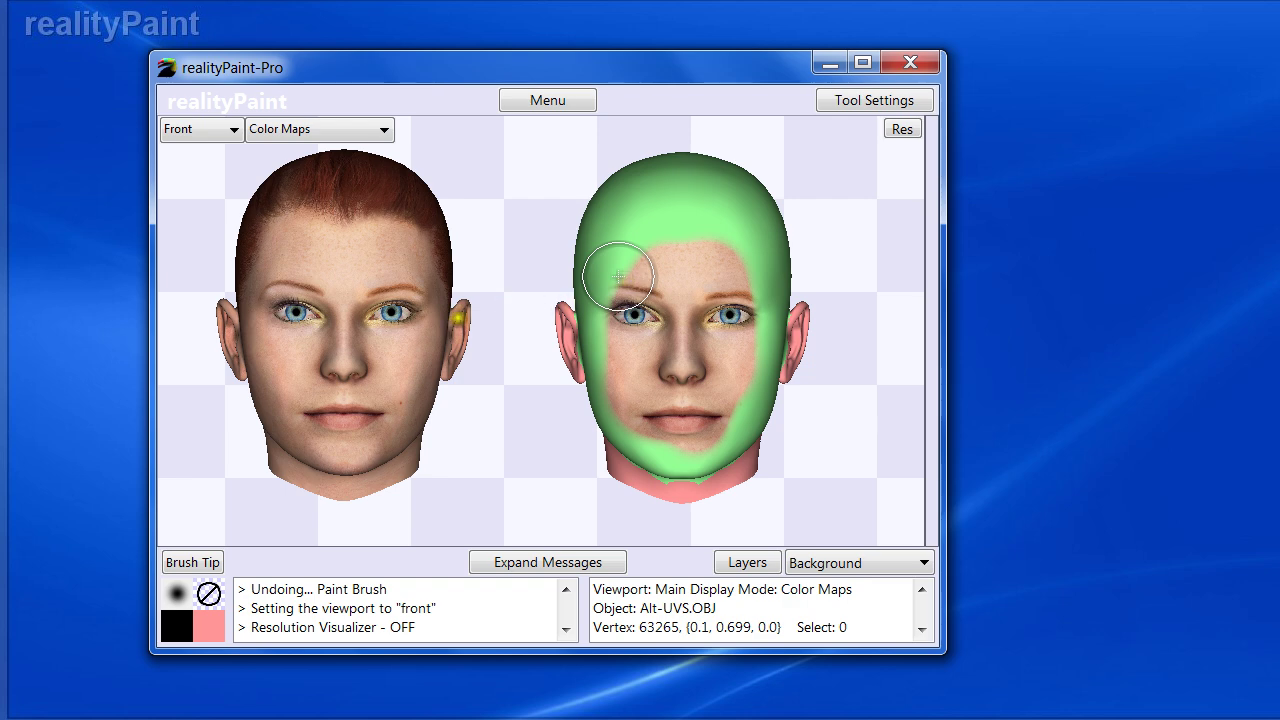
{"action": "key", "text": "ctrl+z"}
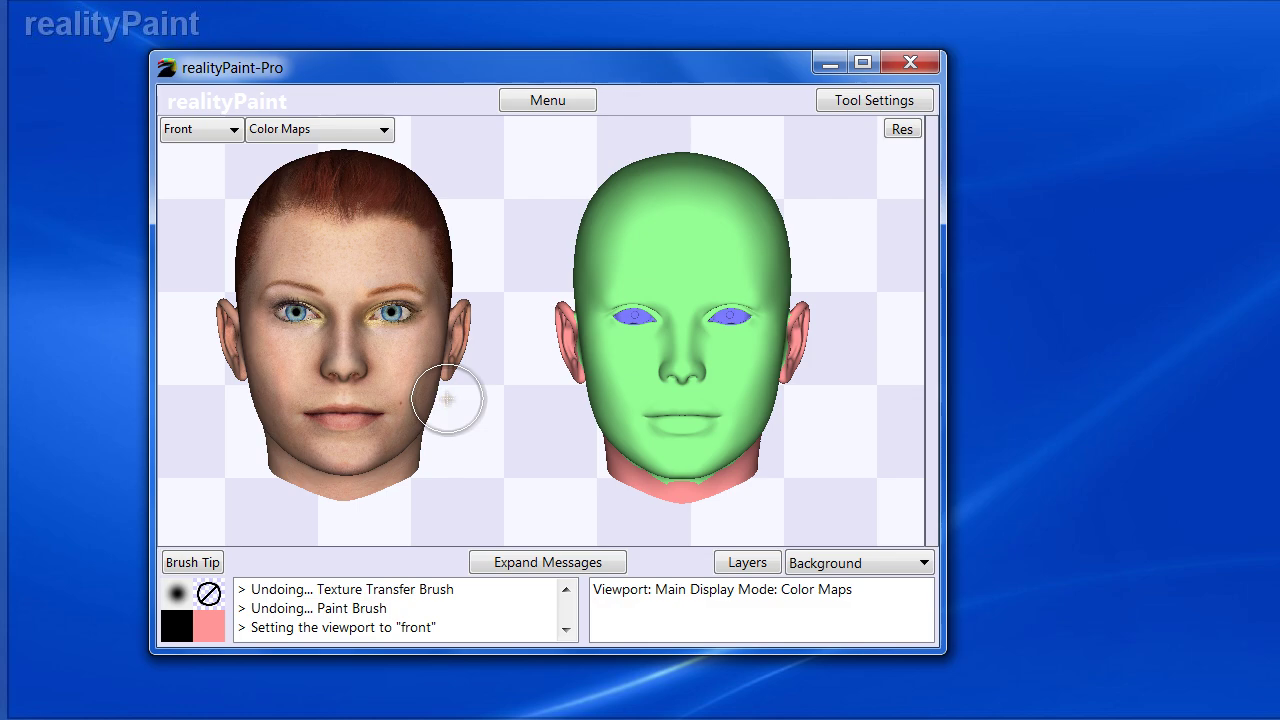
Step: Select the Texture Transfer Brush and review its size, strength and hidden surface removal settings
{"action": "right_click", "coordinate": [402, 402]}
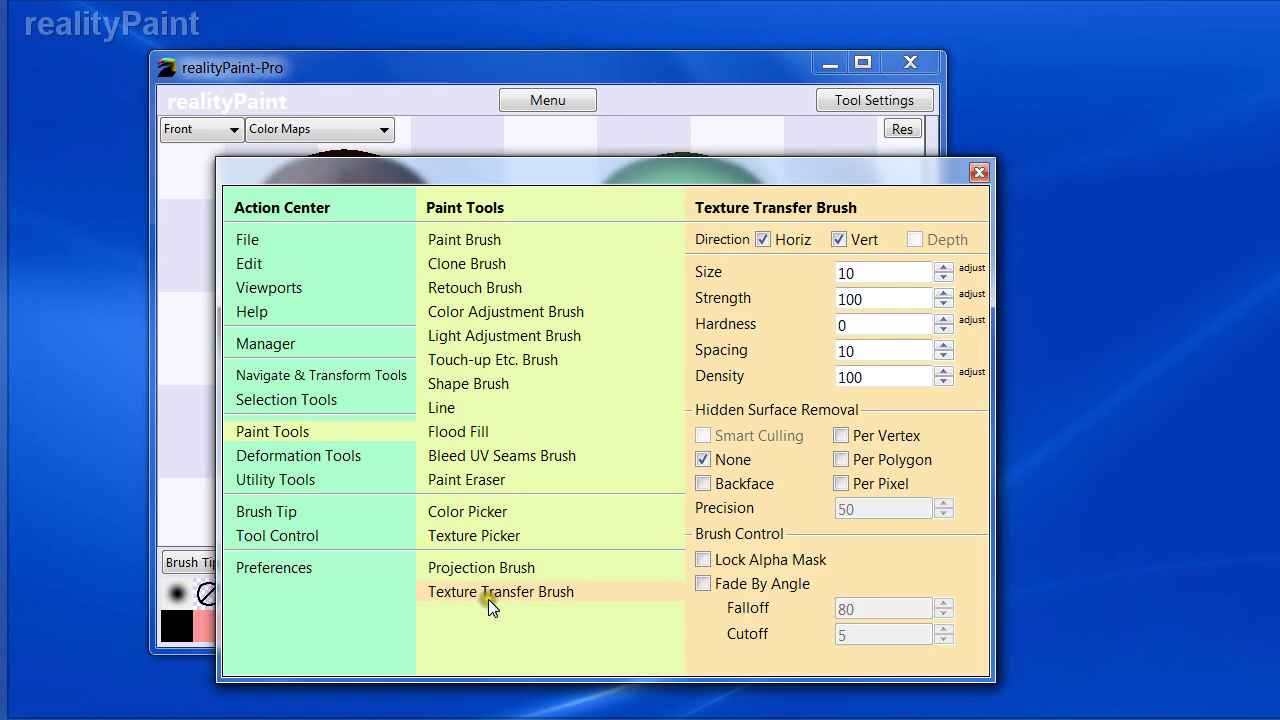
{"action": "left_click", "coordinate": [509, 597]}
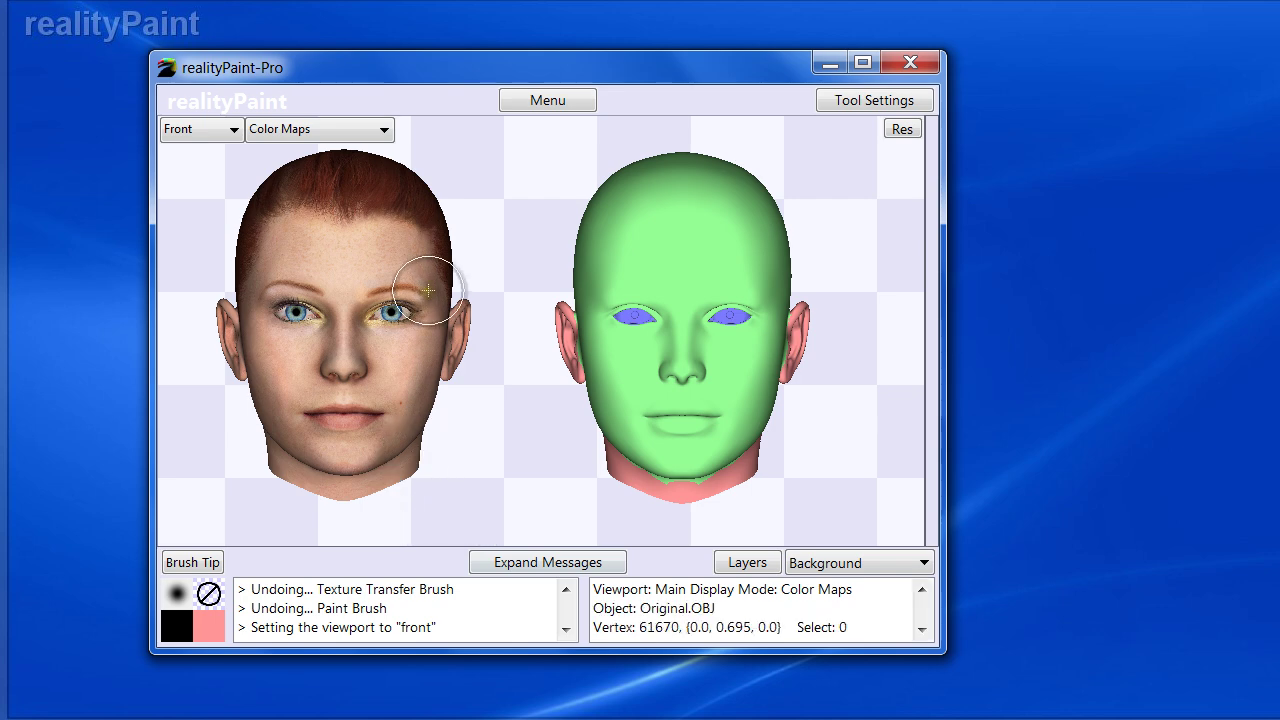
{"action": "right_click", "coordinate": [322, 354]}
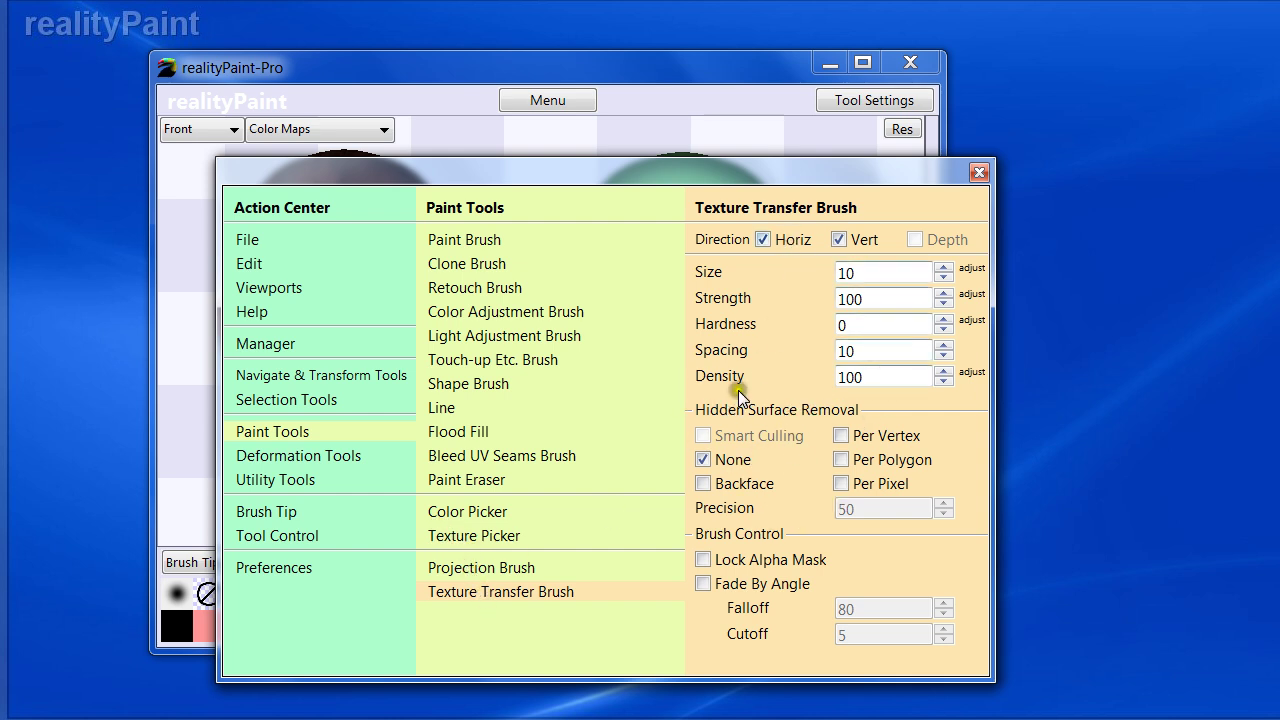
{"action": "right_click", "coordinate": [594, 281]}
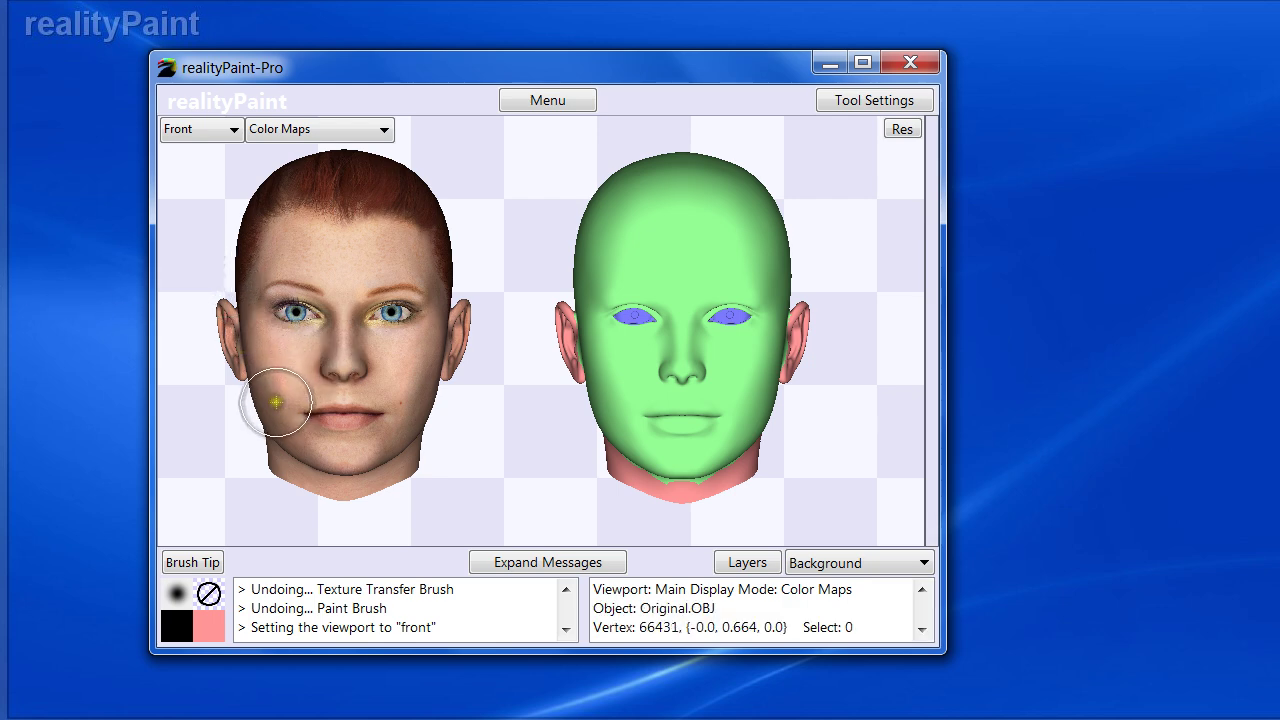
Step: Show the program's About window with the version information, and close it
{"action": "right_click", "coordinate": [376, 468]}
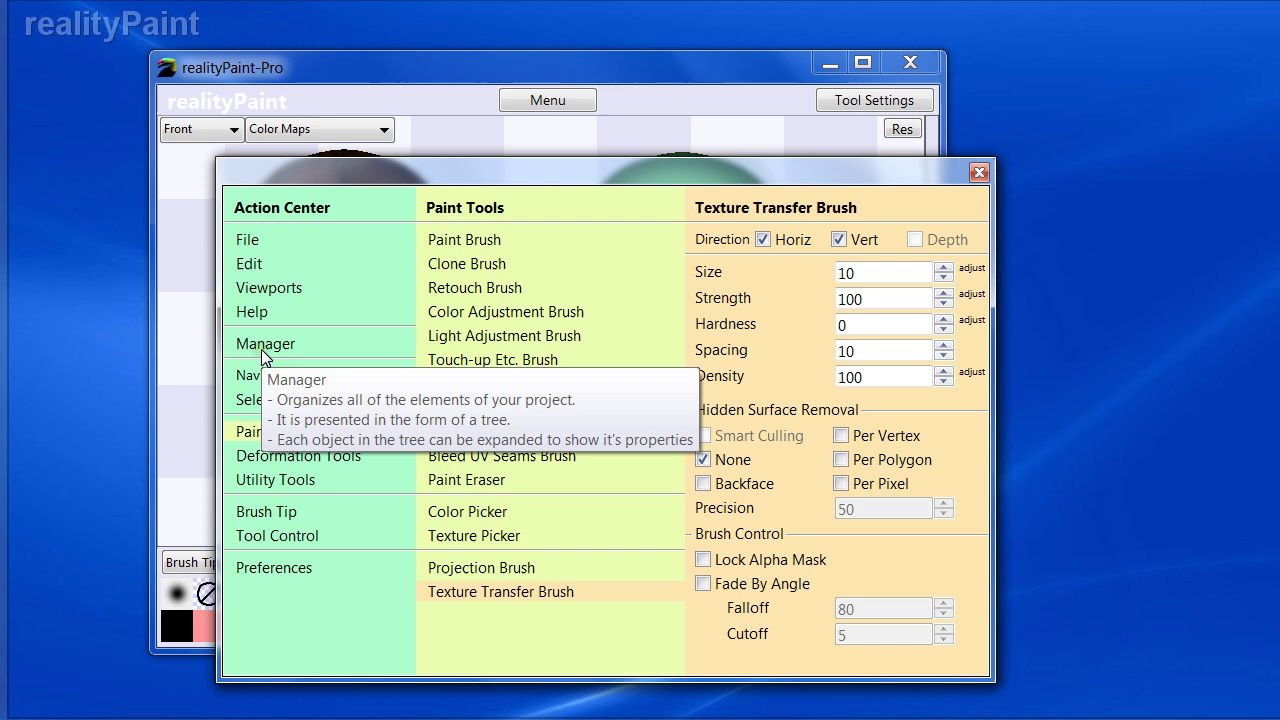
{"action": "left_click", "coordinate": [251, 311]}
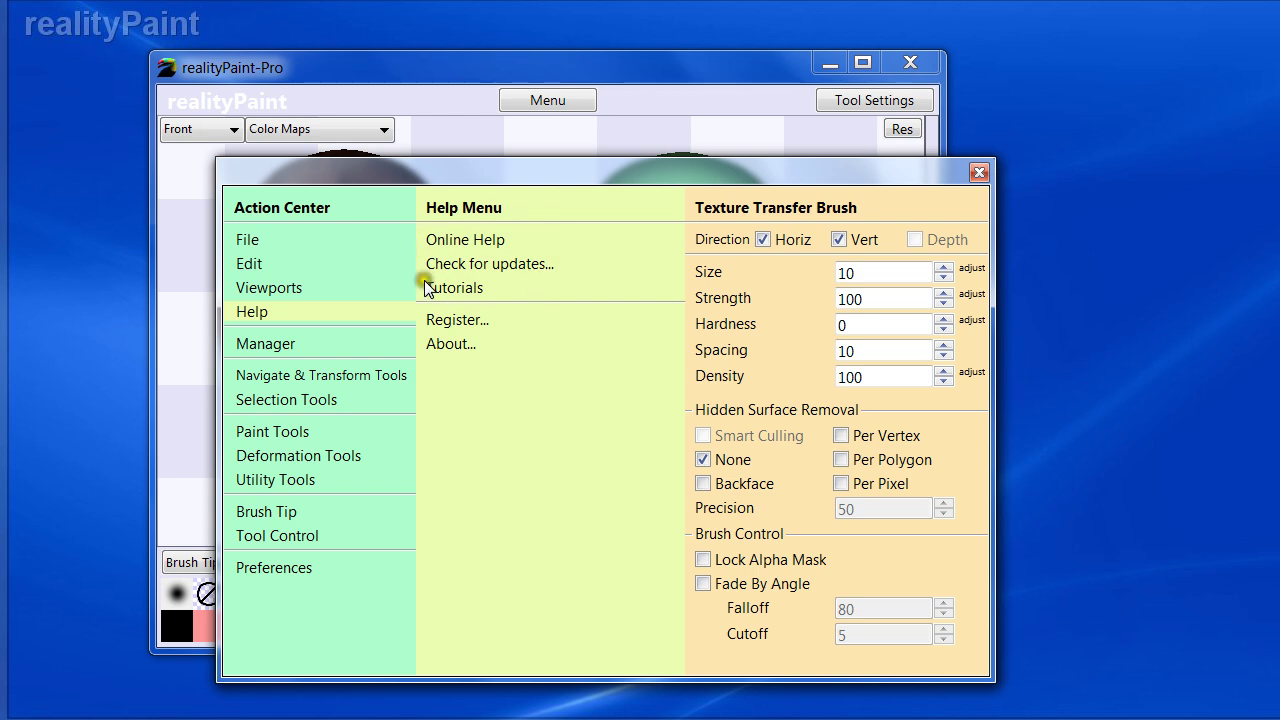
{"action": "left_click", "coordinate": [450, 344]}
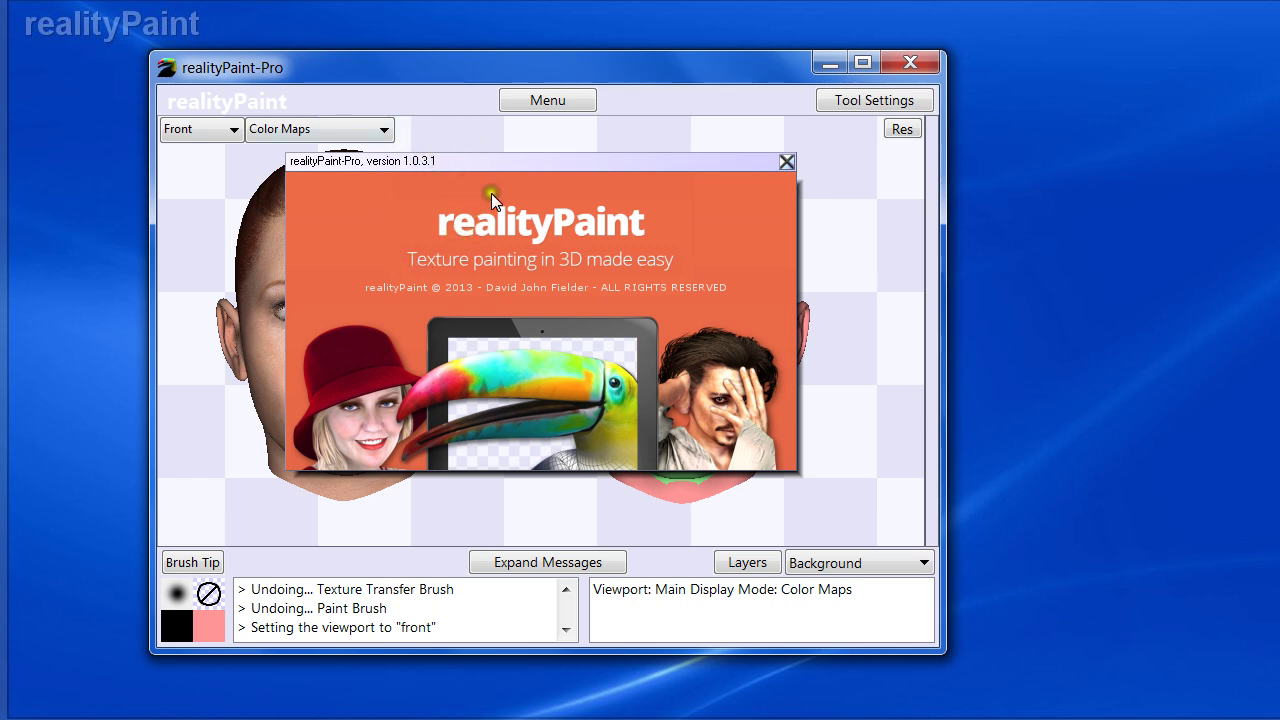
{"action": "left_click", "coordinate": [467, 283]}
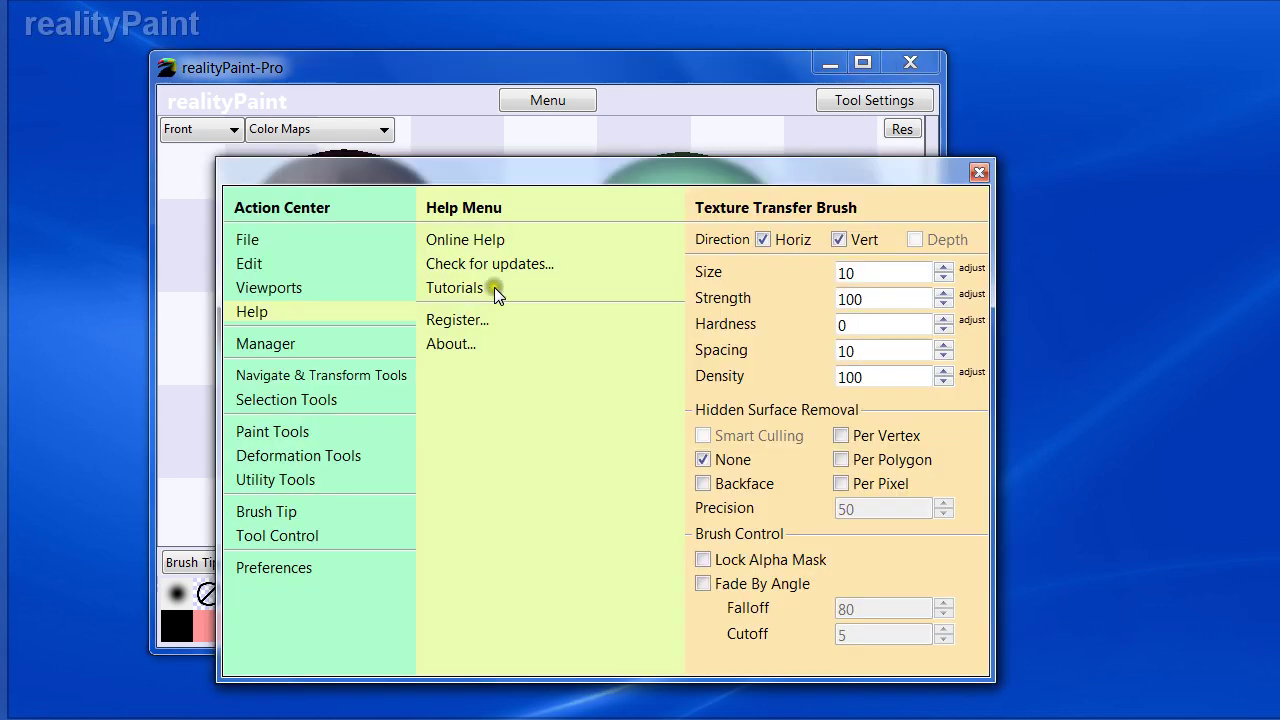
{"action": "left_click", "coordinate": [495, 287]}
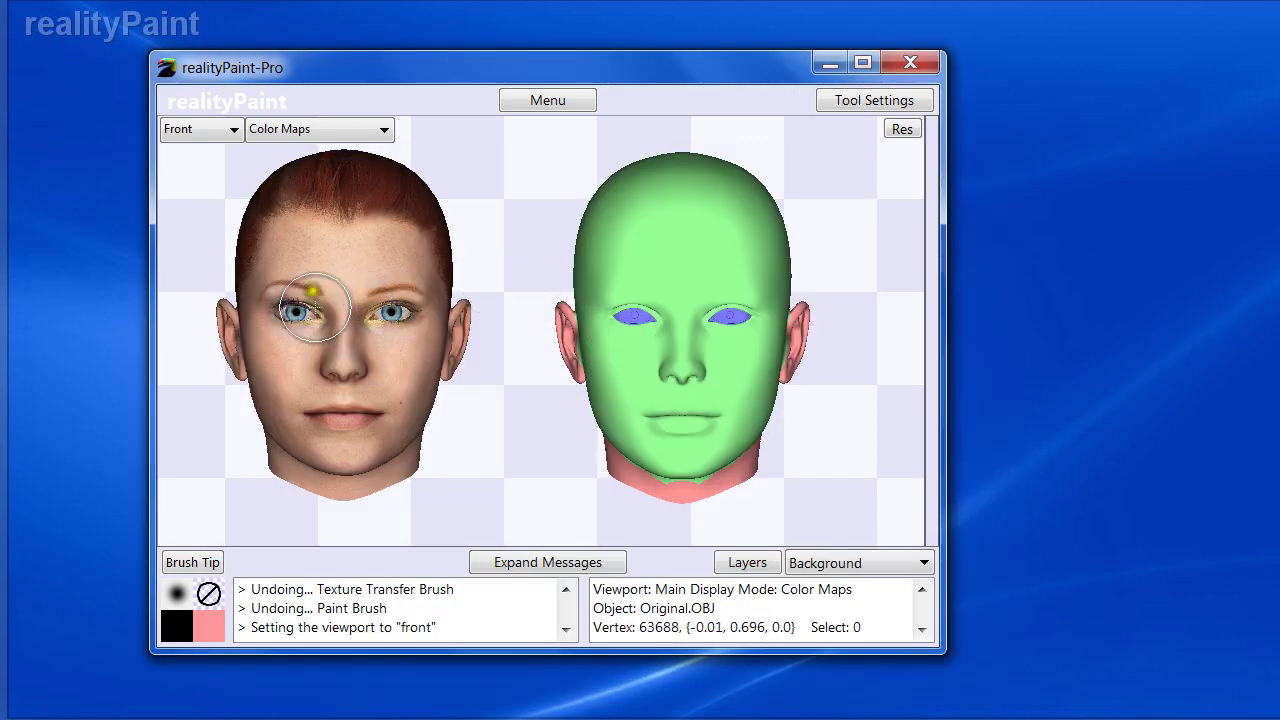
{"action": "right_click", "coordinate": [394, 246]}
{"action": "left_click", "coordinate": [496, 269]}
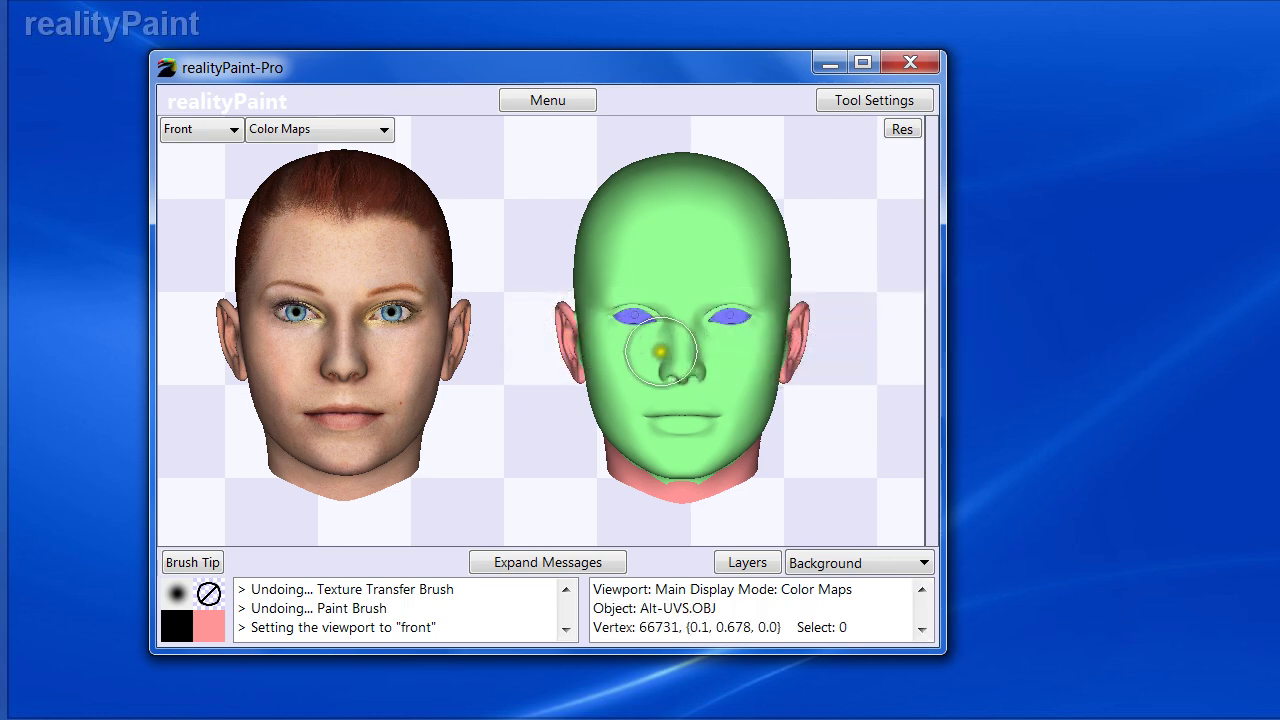
{"action": "right_click", "coordinate": [408, 283]}
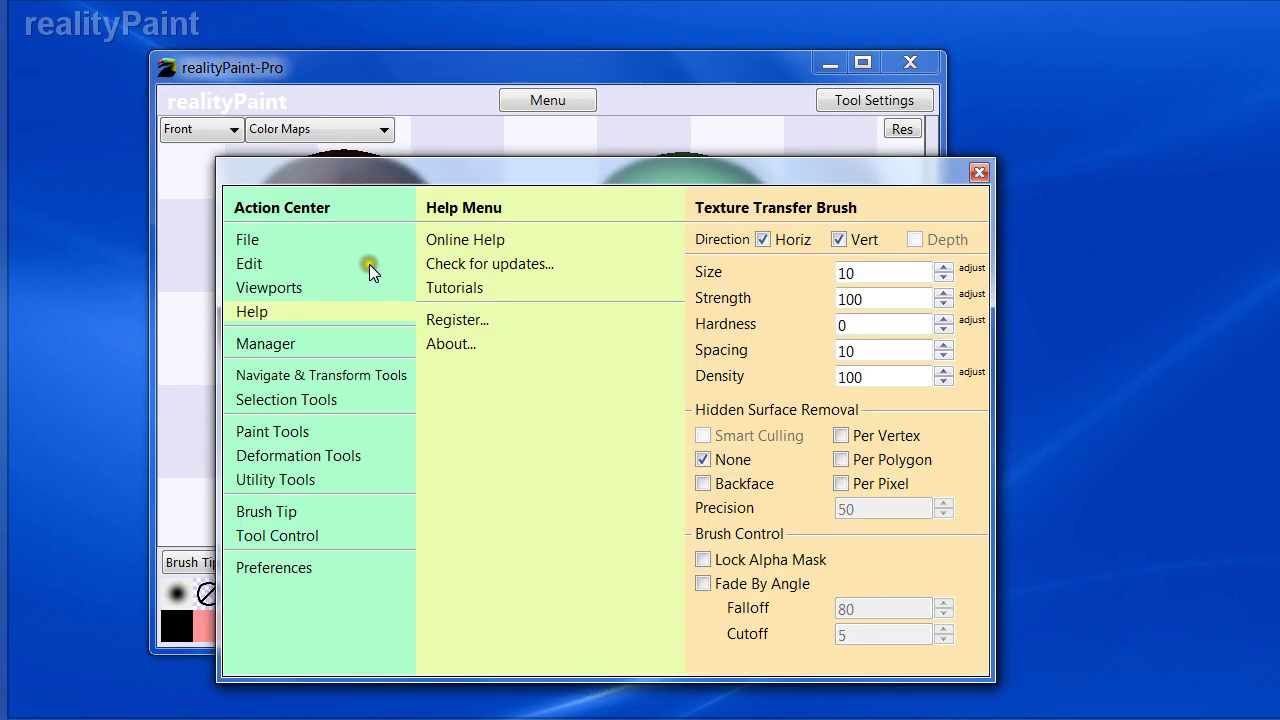
{"action": "right_click", "coordinate": [479, 306]}
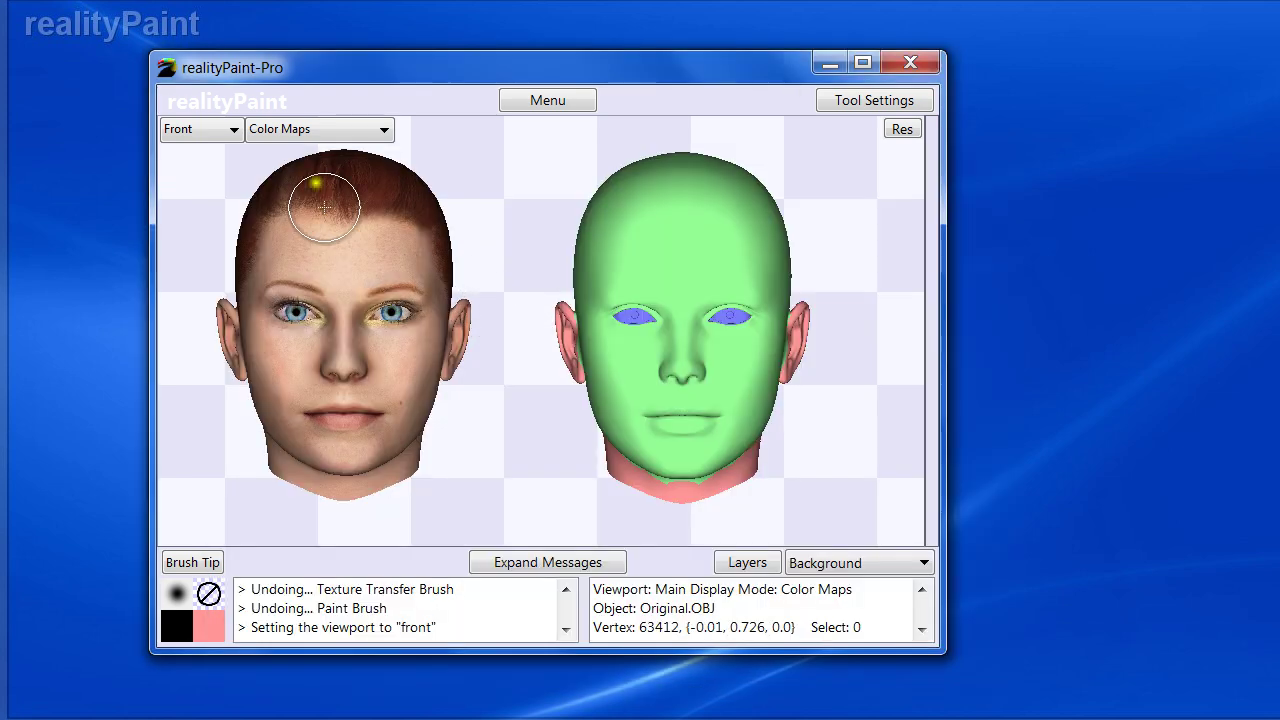
{"action": "right_click", "coordinate": [347, 319]}
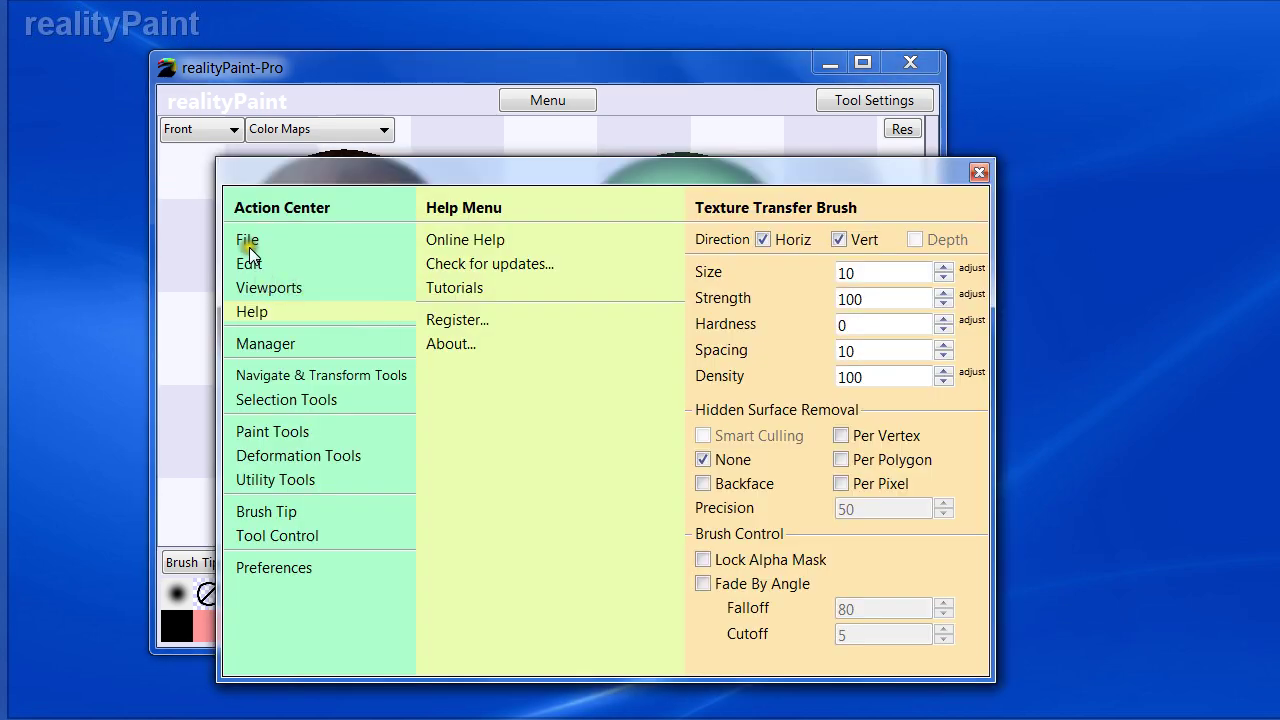
{"action": "mouse_move", "coordinate": [249, 248]}
{"action": "right_click", "coordinate": [491, 333]}
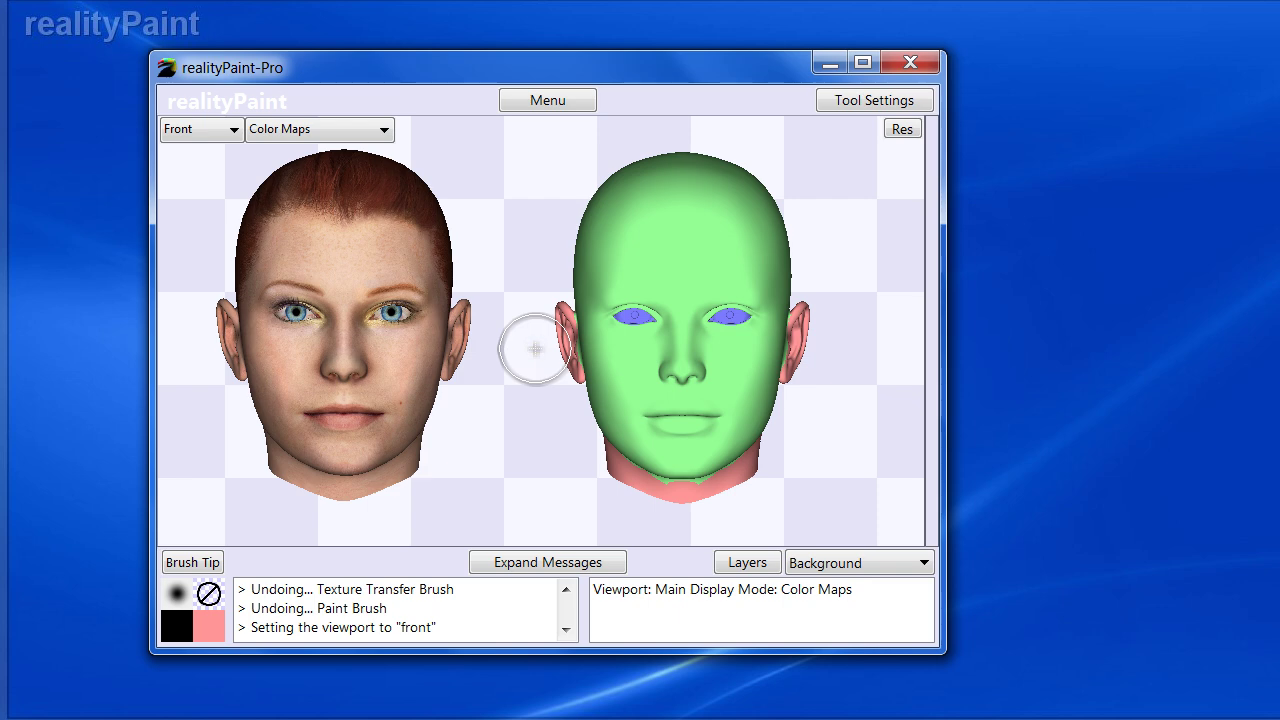
{"action": "left_click_drag", "start_coordinate": [399, 68], "coordinate": [423, 63]}
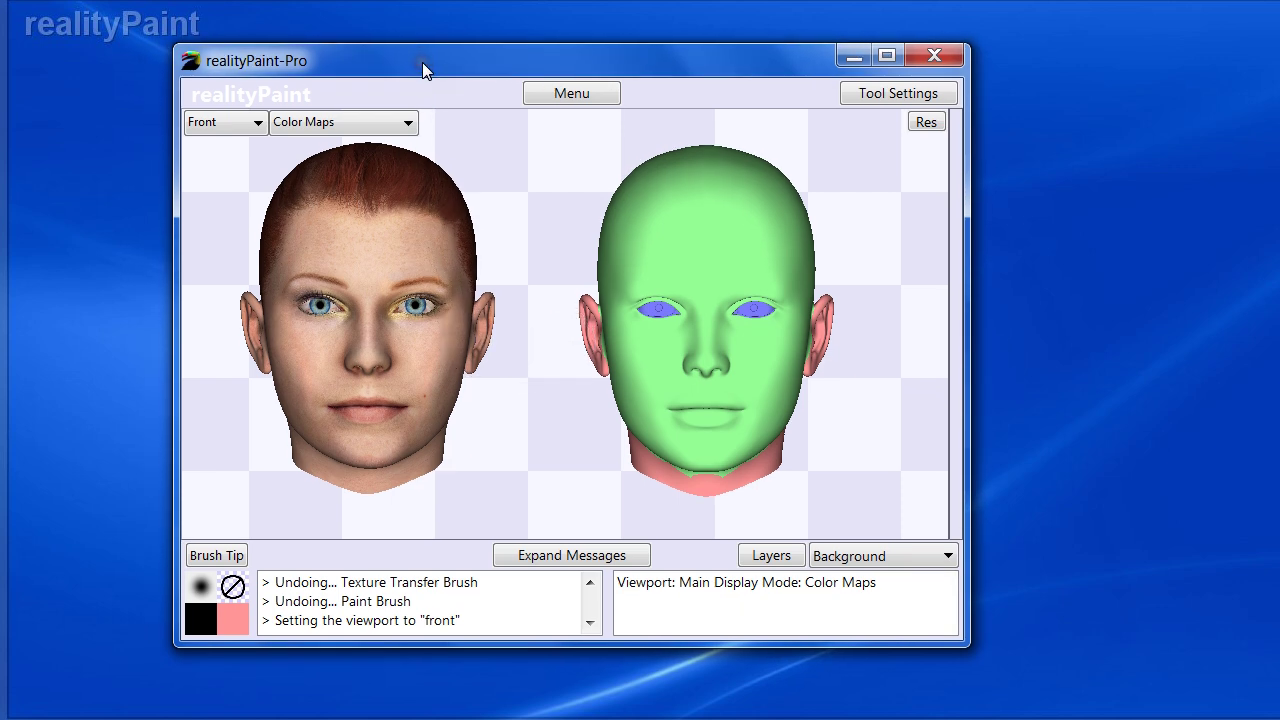